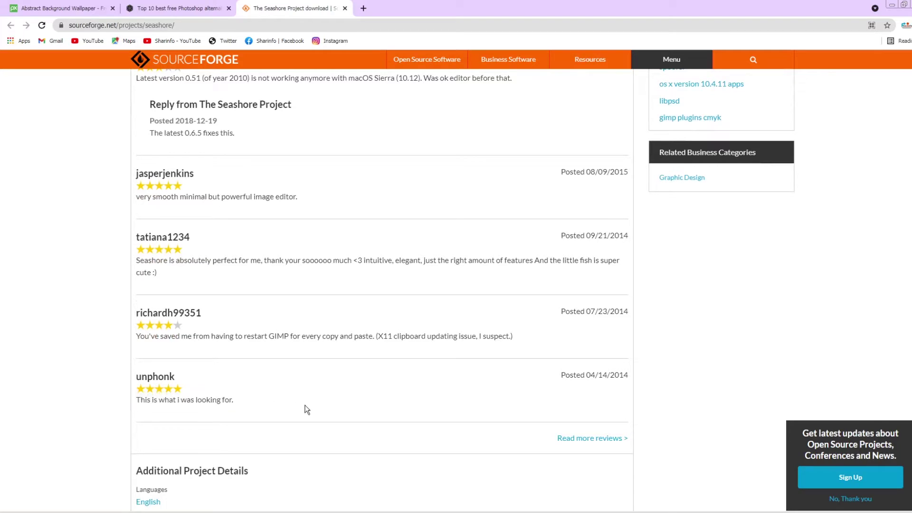
scroll(307, 410, "down", 4)
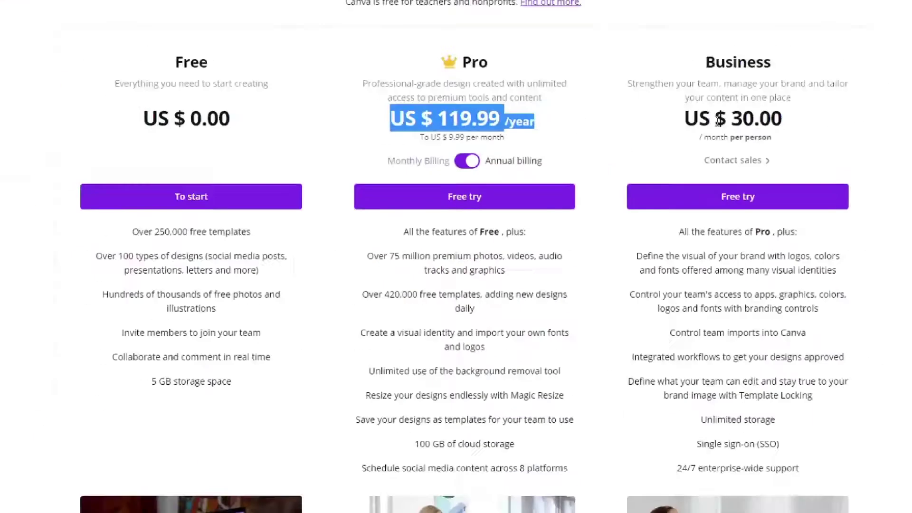
left_click_drag(407, 151, 645, 163)
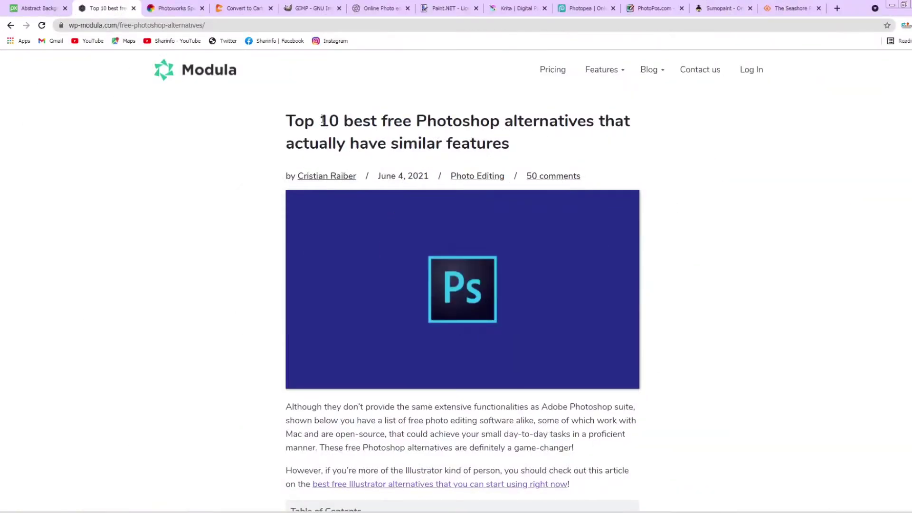
Examine the Photo Pos Pro section of the free Photoshop alternatives article, including its features, pros and cons
left_click_drag(323, 119, 589, 121)
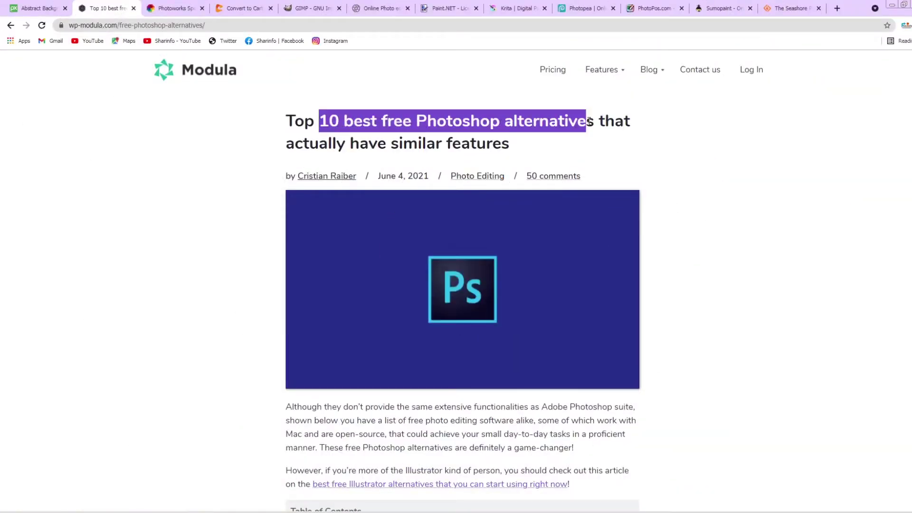
left_click(658, 155)
scroll(651, 255, "down", 7)
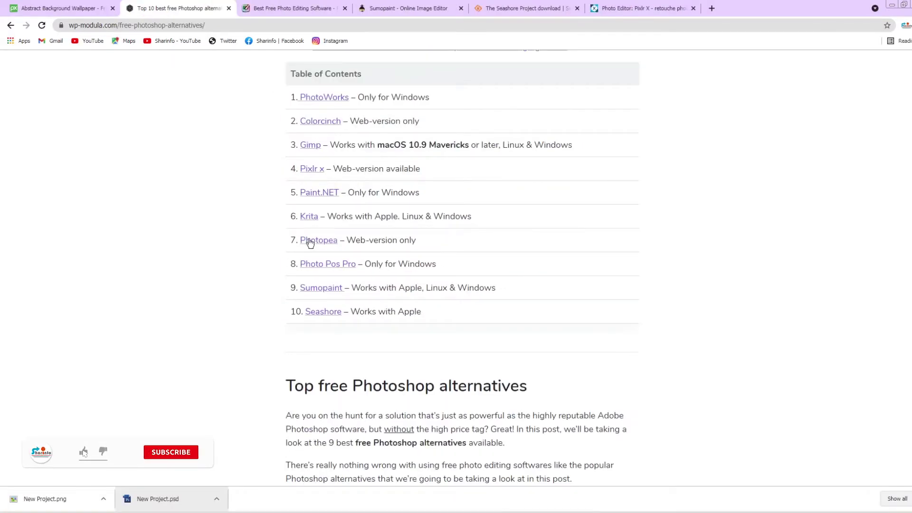
left_click(325, 265)
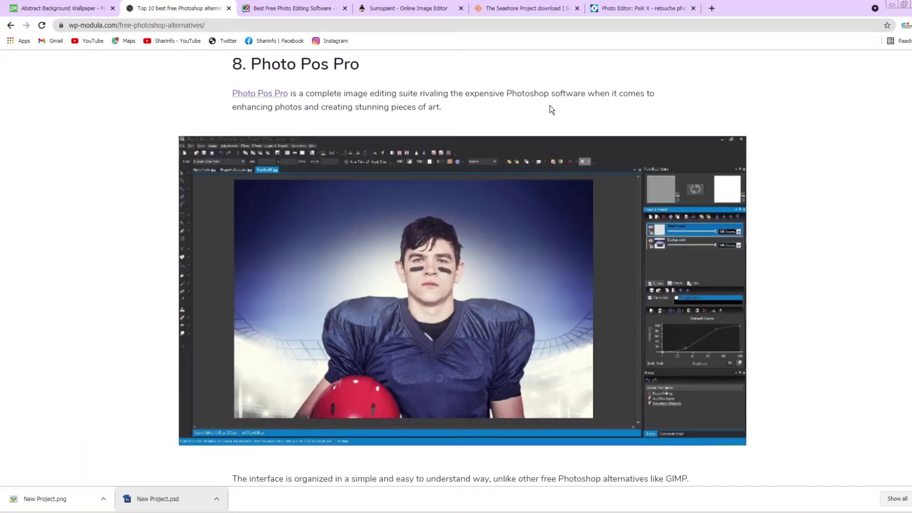
scroll(449, 267, "down", 7)
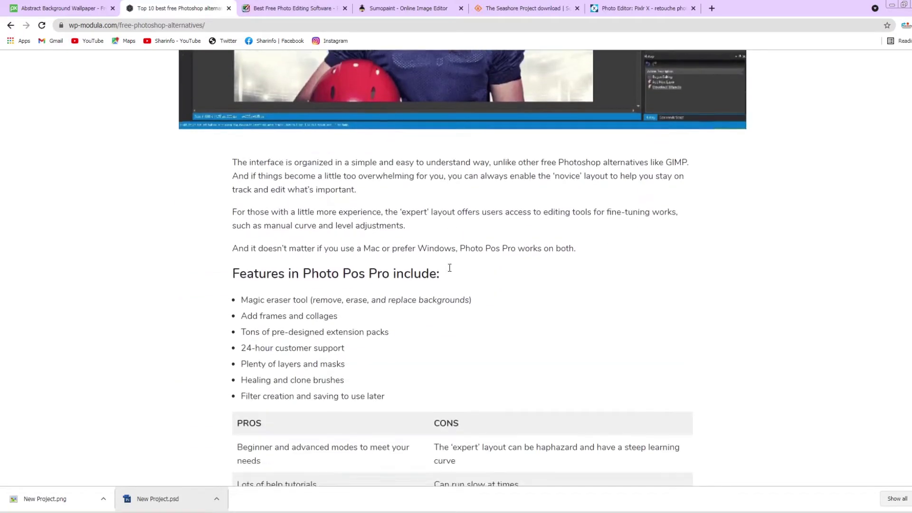
scroll(450, 267, "down", 2)
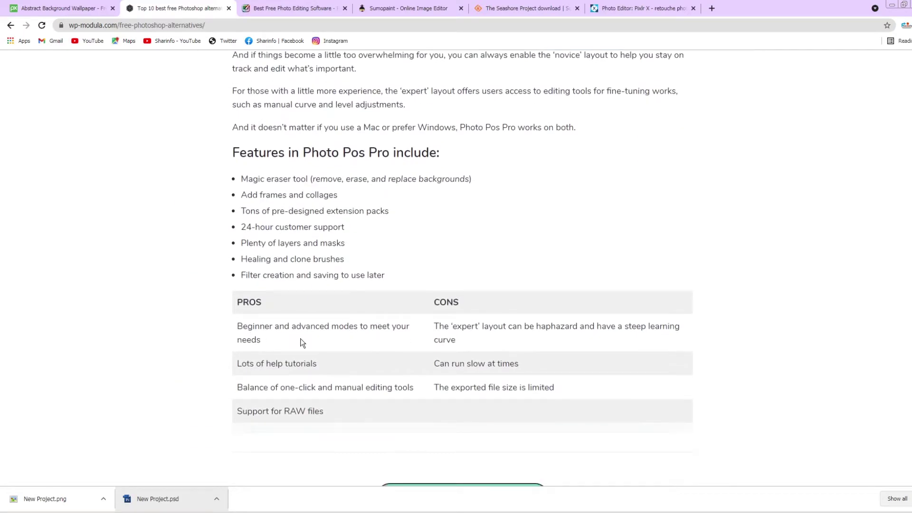
scroll(387, 417, "down", 1)
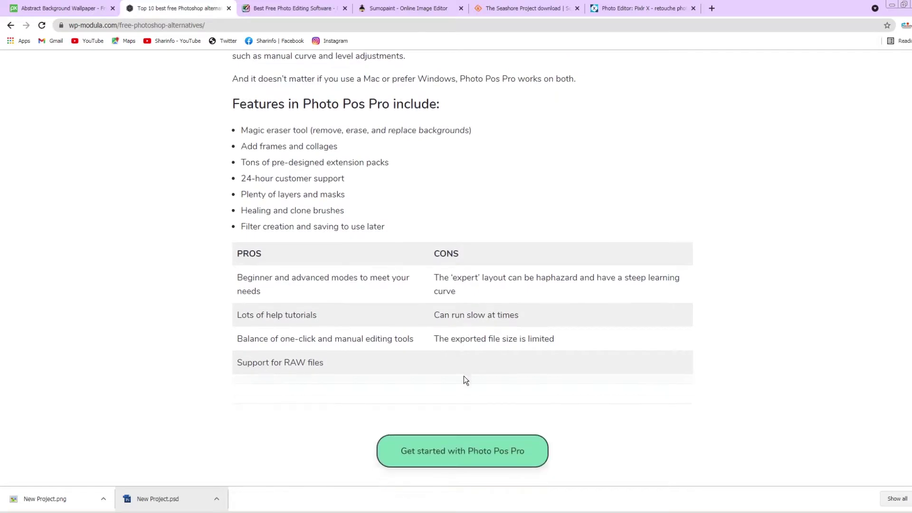
Switch to the Photo Pos Pro website, start the free download past the ad, and check the minimum system requirements
left_click(289, 10)
left_click(496, 375)
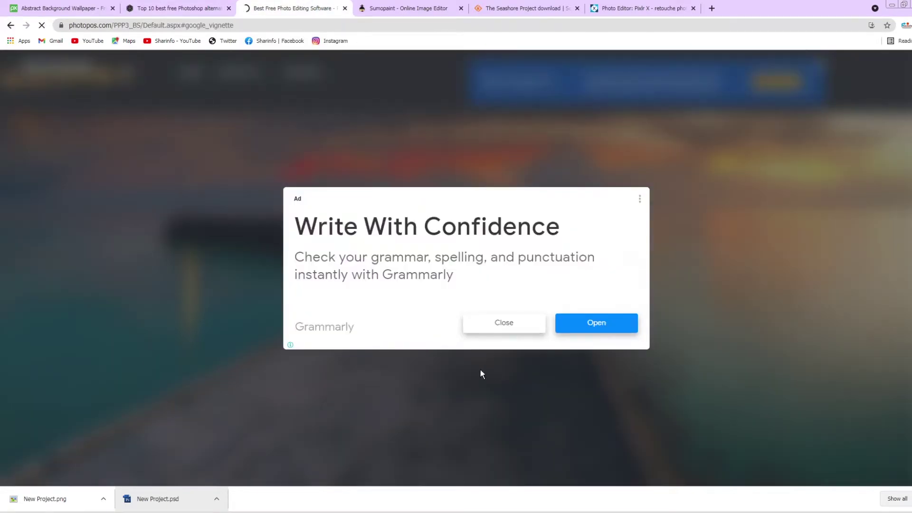
left_click(504, 324)
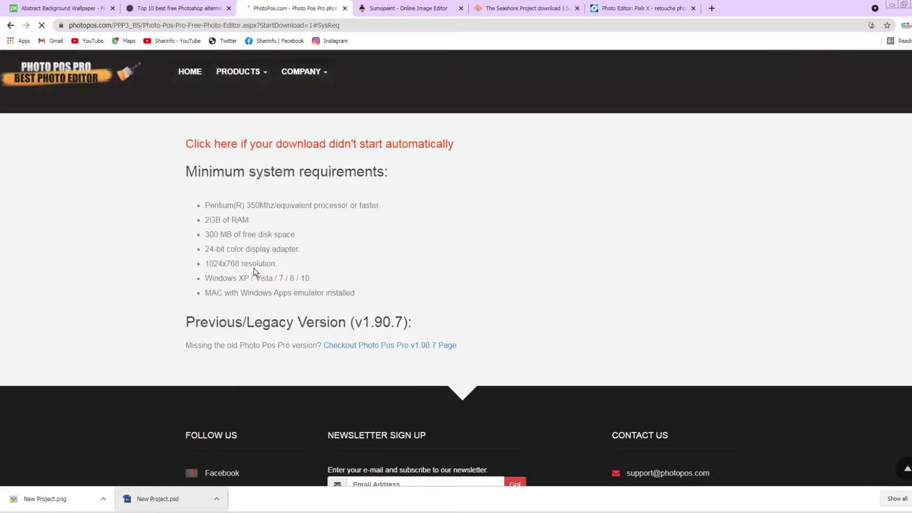
scroll(313, 328, "down", 1)
scroll(313, 328, "up", 2)
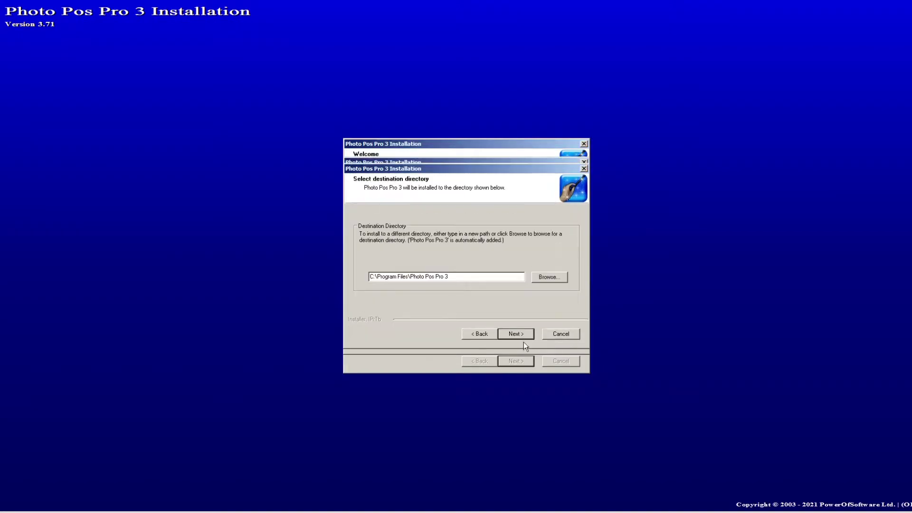
Install Photo Pos Pro 3 in C:\Program Files\Photo Pos Pro 3 and launch the program on finishing
left_click(522, 347)
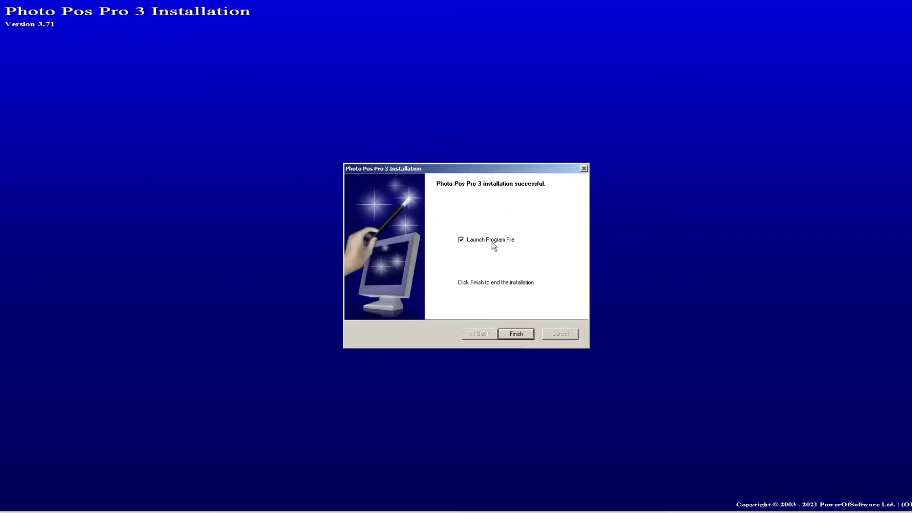
left_click(513, 332)
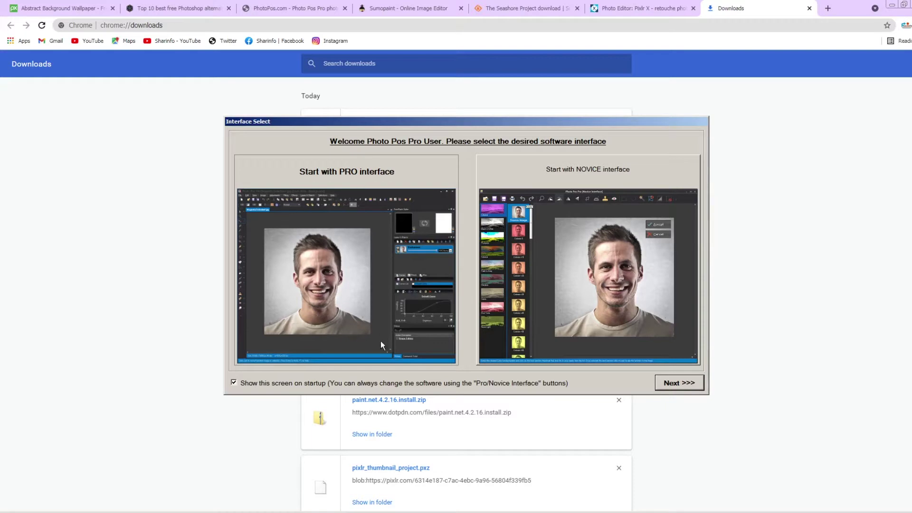
Start with the PRO interface and the High Contrast color scheme, and dismiss the donation request
left_click(684, 386)
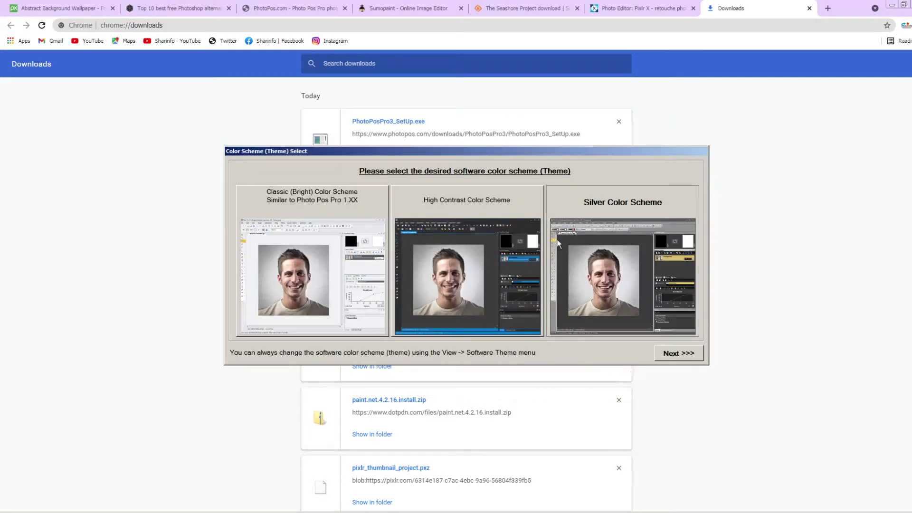
left_click(483, 244)
left_click(670, 355)
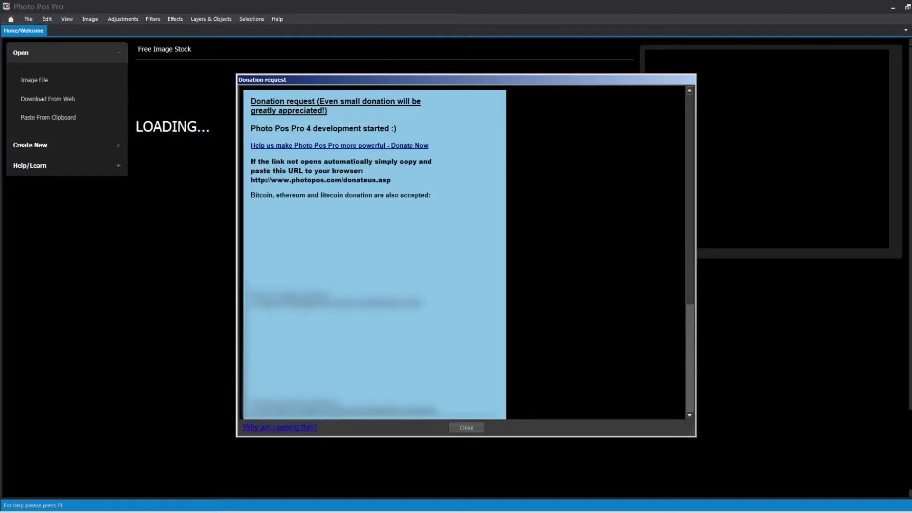
left_click(466, 428)
Create a new image of 1280 x 720 pixels with a white background
left_click(28, 19)
mouse_move(40, 29)
left_click(163, 28)
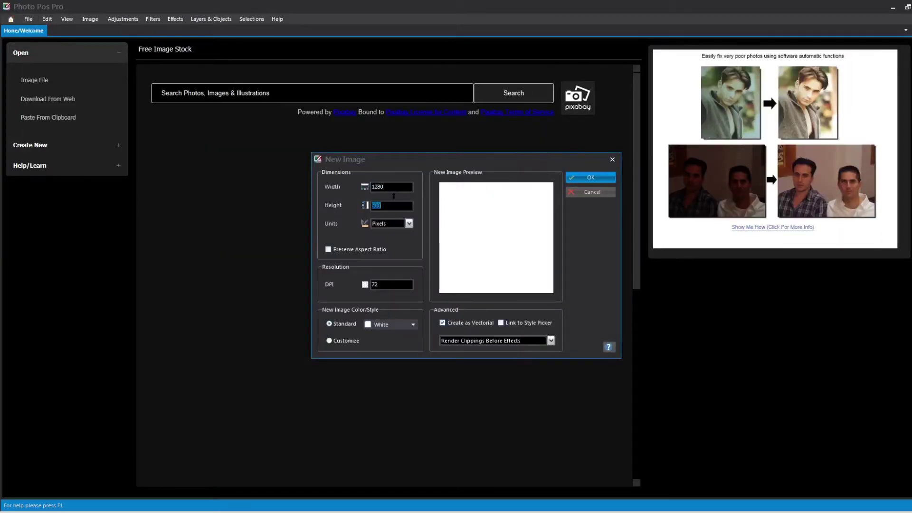
type("720")
left_click(585, 176)
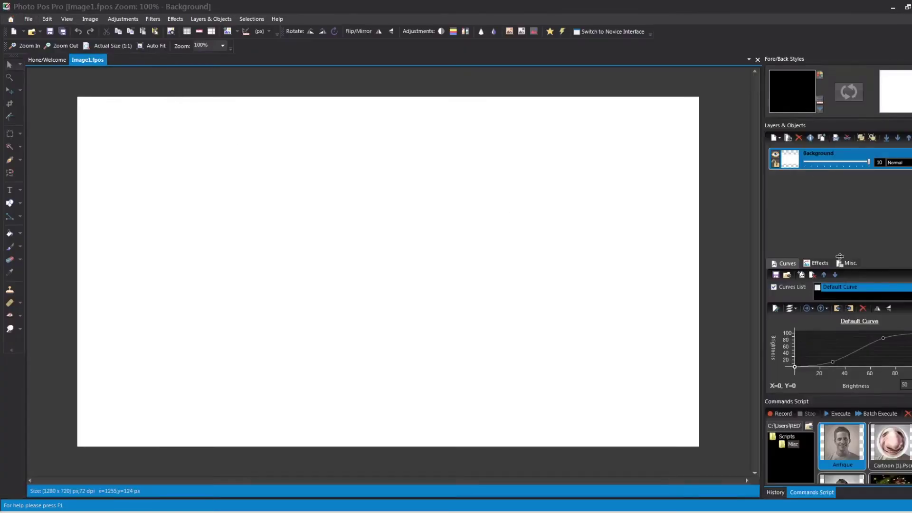
Open 02_colorcinch_logo.png and 01_photoworks_icon.png as separate images
left_click(28, 19)
left_click(243, 177)
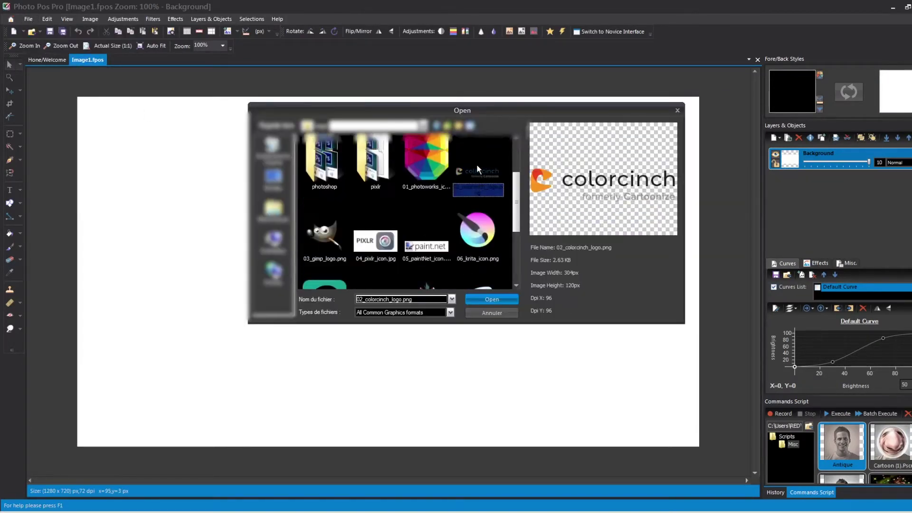
left_click(474, 303)
left_click(36, 21)
left_click(36, 20)
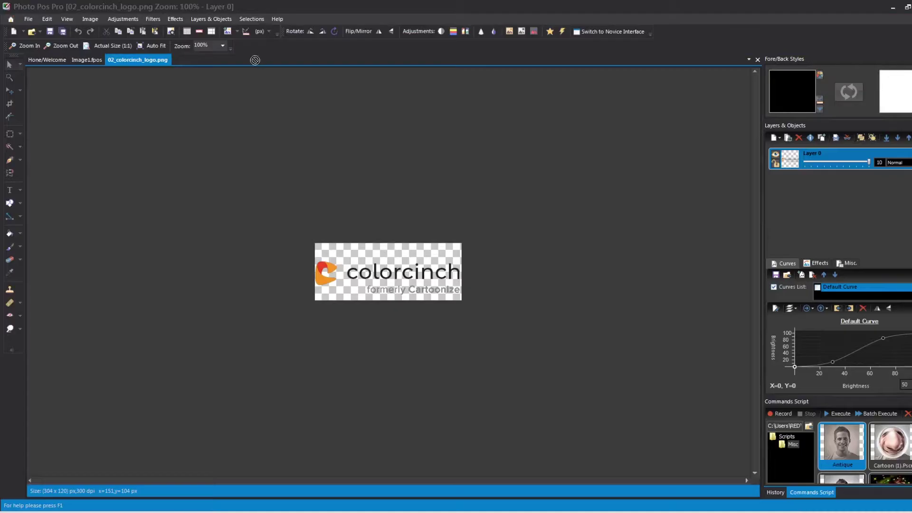
left_click(29, 19)
left_click(125, 133)
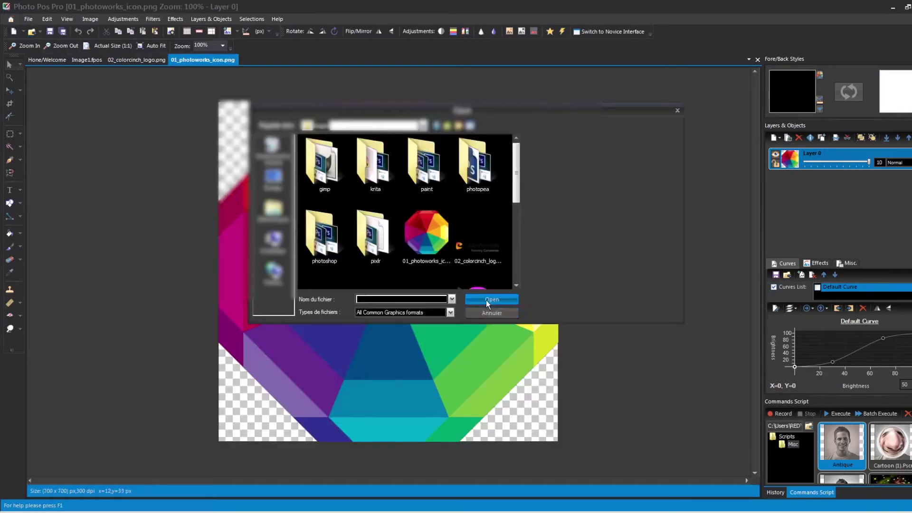
left_click(475, 303)
Return to Image1.fpos and import the logos, the backdrop and the reference thumbnail from files as new layers
left_click(87, 59)
left_click(89, 19)
left_click(793, 152)
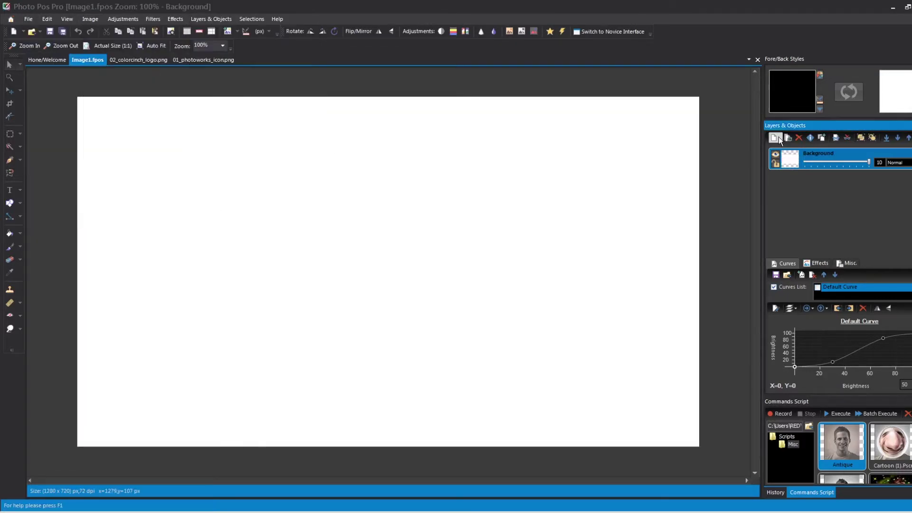
left_click(488, 305)
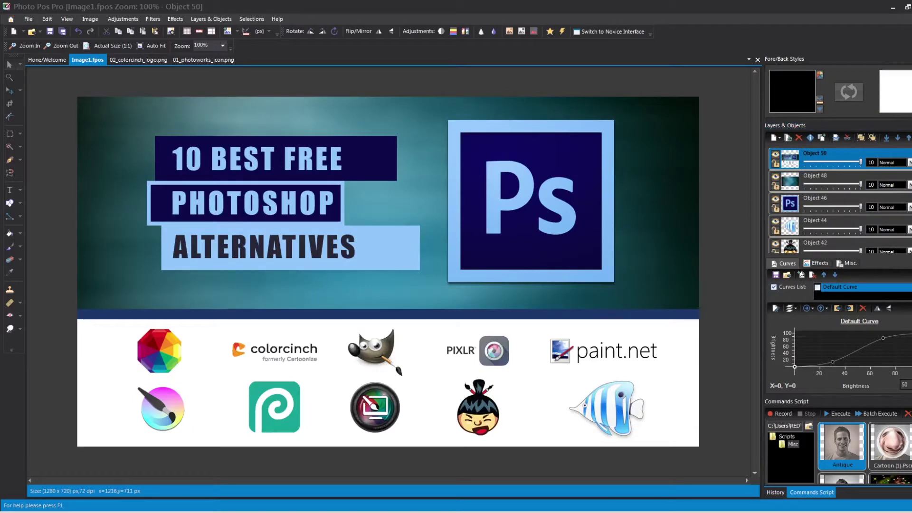
Widen the side panels and enlarge the Layers & Objects list so that more layers fit
left_click(911, 401)
left_click_drag(874, 332, 851, 369)
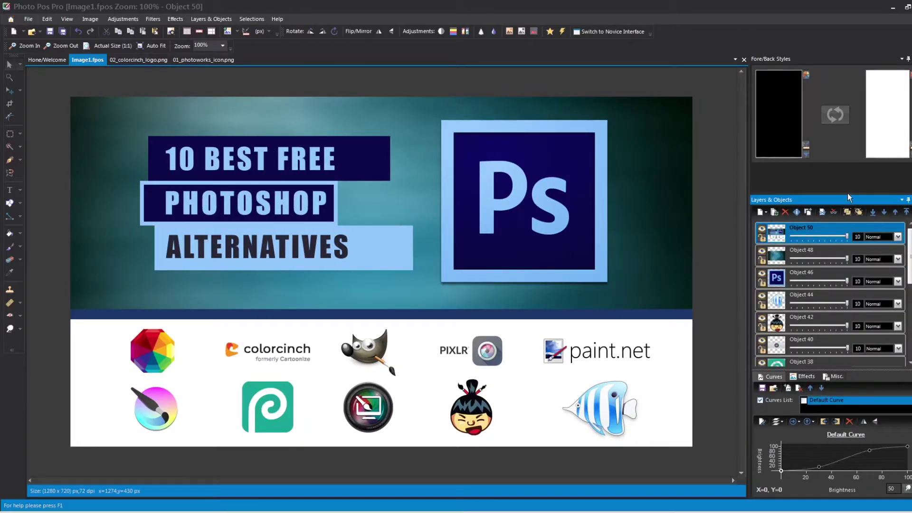
left_click_drag(851, 193, 850, 179)
left_click_drag(910, 226, 910, 237)
Reorder the layers so the reference thumbnail lies just above Background, with the teal backdrop directly above it
left_click(873, 196)
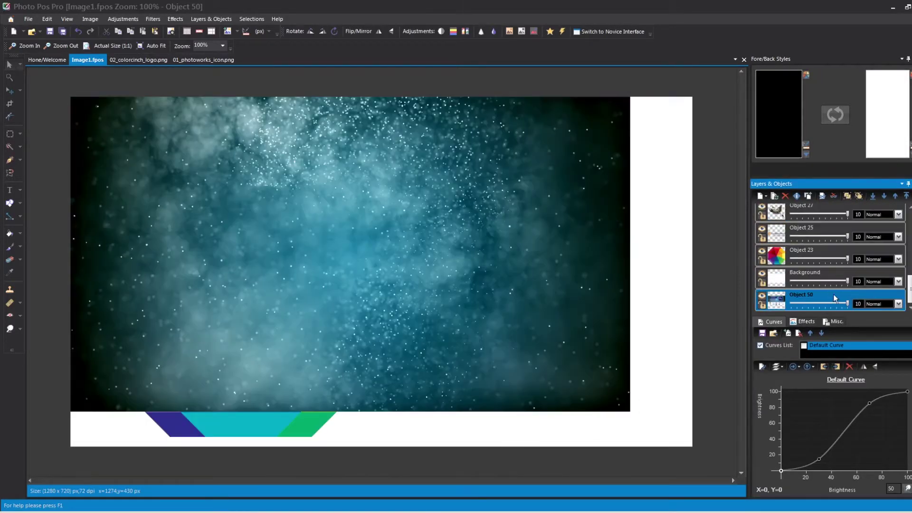
left_click(874, 197)
double_click(874, 197)
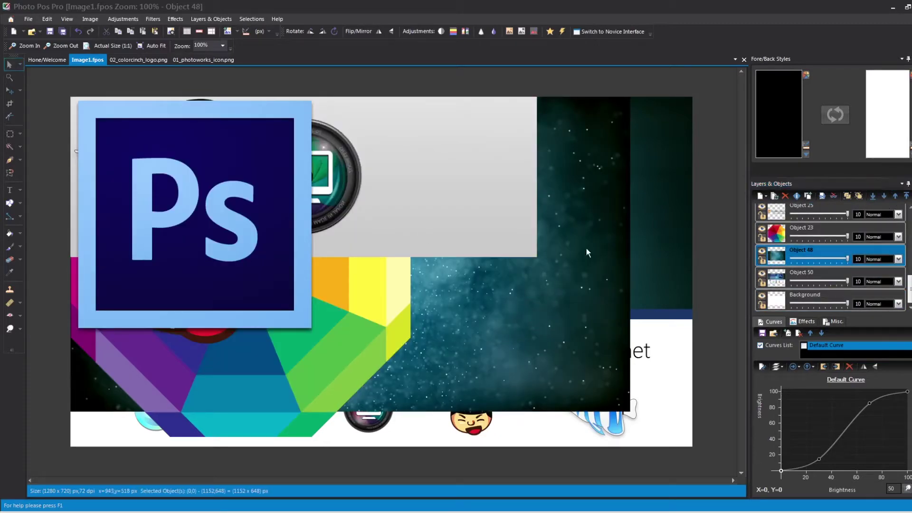
Scale the teal starry backdrop to fill the whole canvas and hide its layer to expose the reference thumbnail
left_click(67, 19)
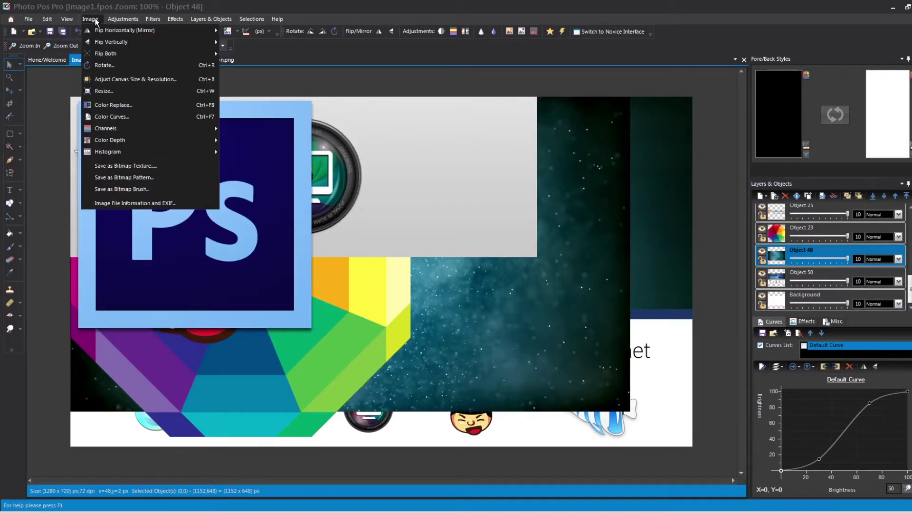
left_click(377, 265)
left_click_drag(630, 412, 692, 447)
left_click(765, 253)
left_click(762, 251)
Move the grey image with the round Photo Pos Pro icon to the middle of the canvas
left_click_drag(94, 323, 468, 259)
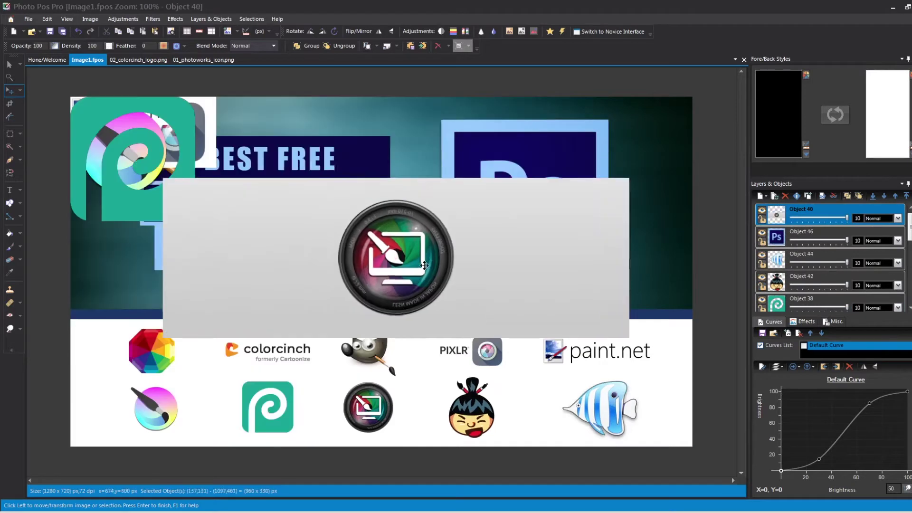
left_click_drag(424, 265, 410, 268)
key("Return")
Select the round Photo Pos Pro icon with an ellipse of about 234 x 231 px and paste it as a new image
left_click_drag(328, 207, 442, 319)
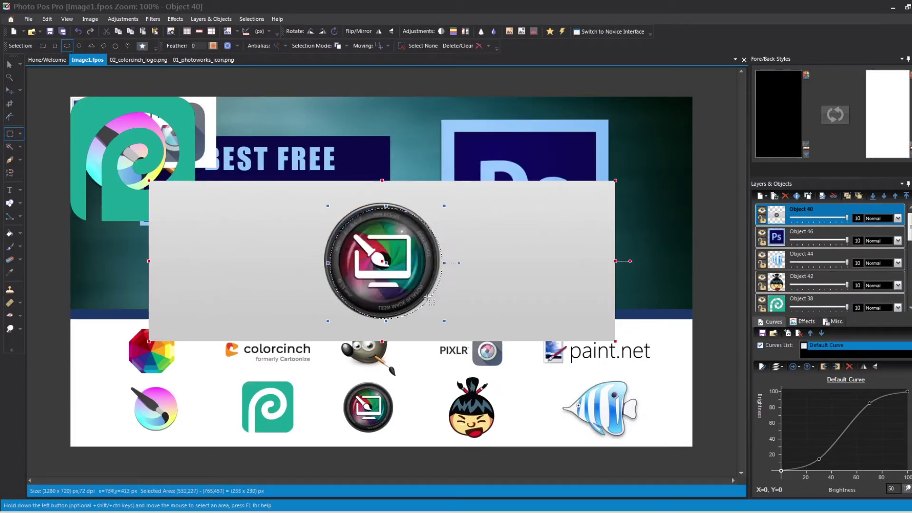
left_click_drag(387, 263, 382, 260)
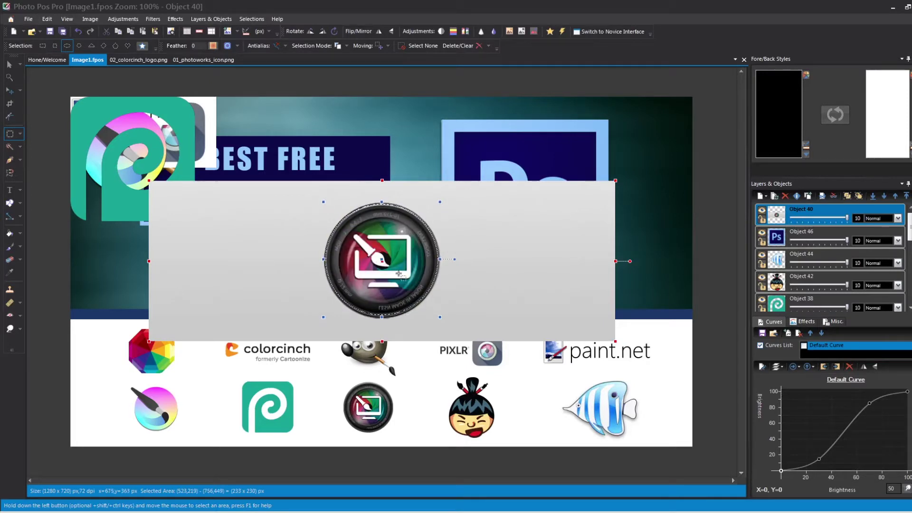
left_click_drag(440, 317, 441, 318)
key("ctrl+shift+v")
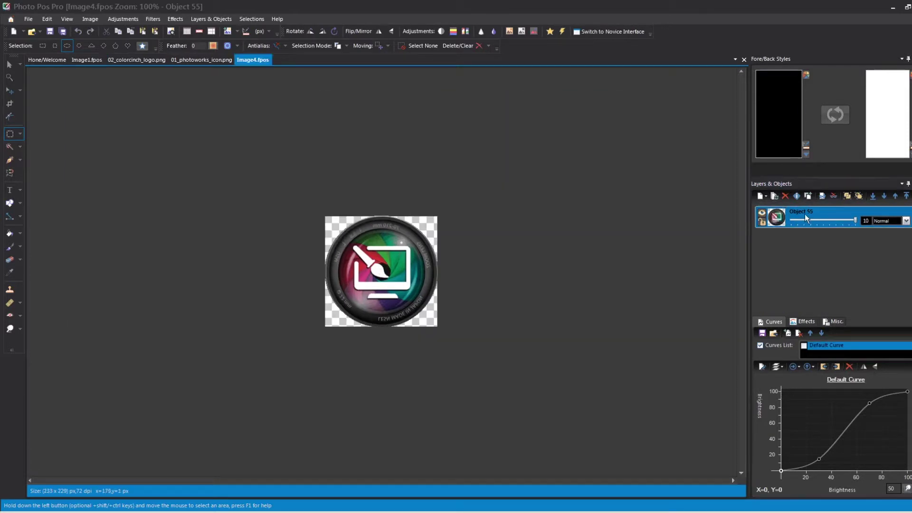
left_click(807, 218)
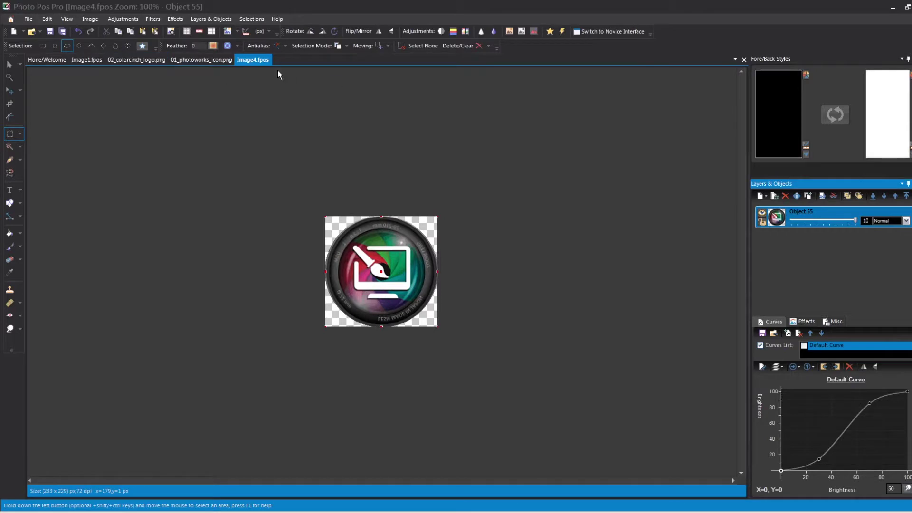
In Image1.fpos, add an empty layer above the grey icon image and paste the selected round icon into another new image
left_click(87, 59)
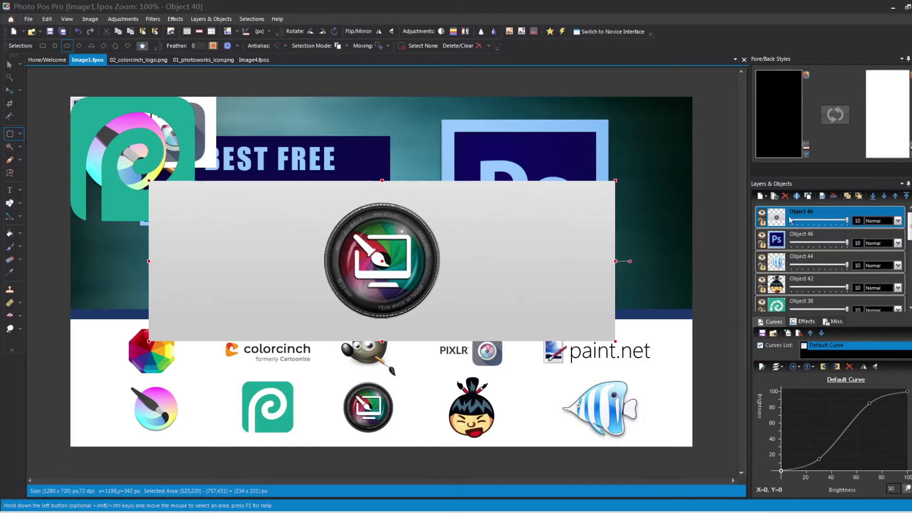
left_click(762, 196)
left_click(797, 233)
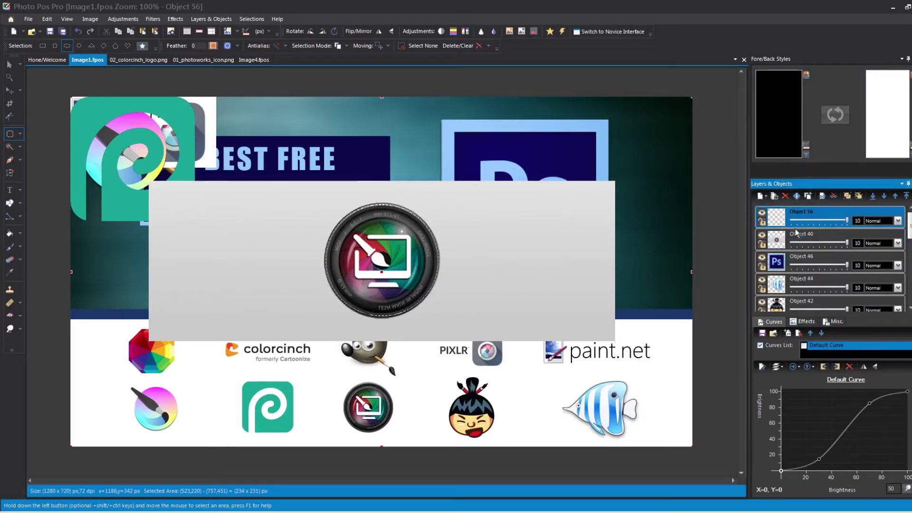
key("v")
left_click(463, 250)
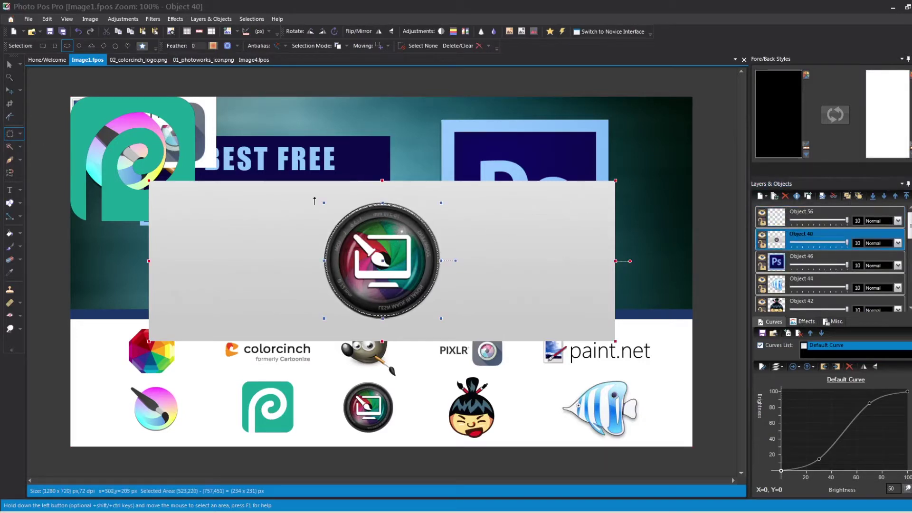
left_click(783, 220)
key("ctrl+shift+v")
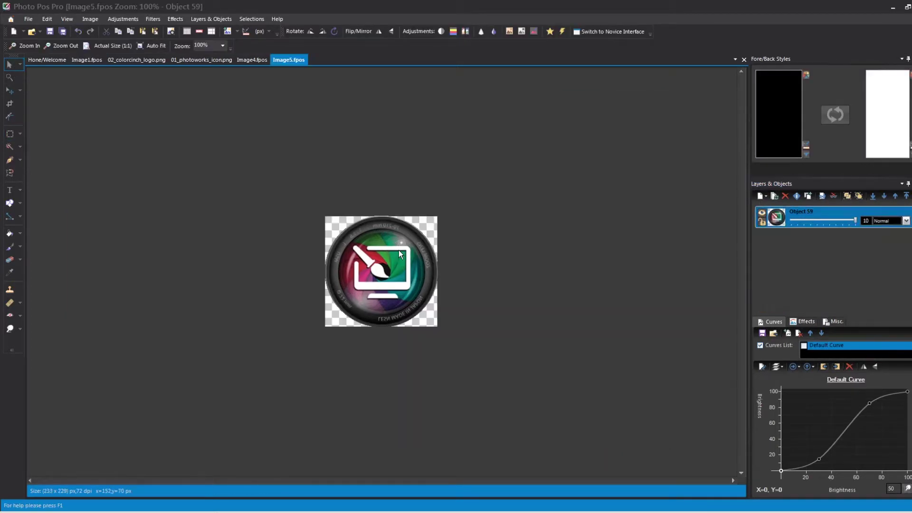
Close the other open images without saving and paste the copied round icon into Image1.fpos
key("ctrl+F4")
left_click(472, 291)
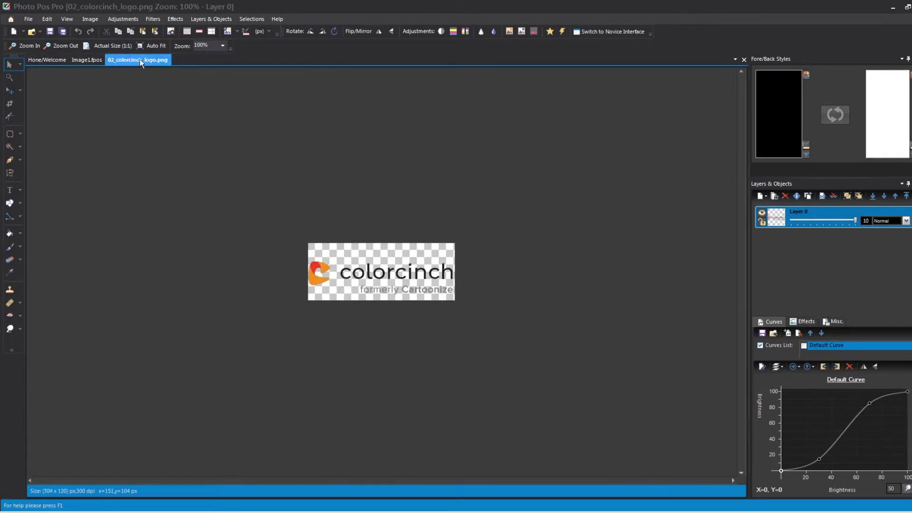
key("ctrl+v")
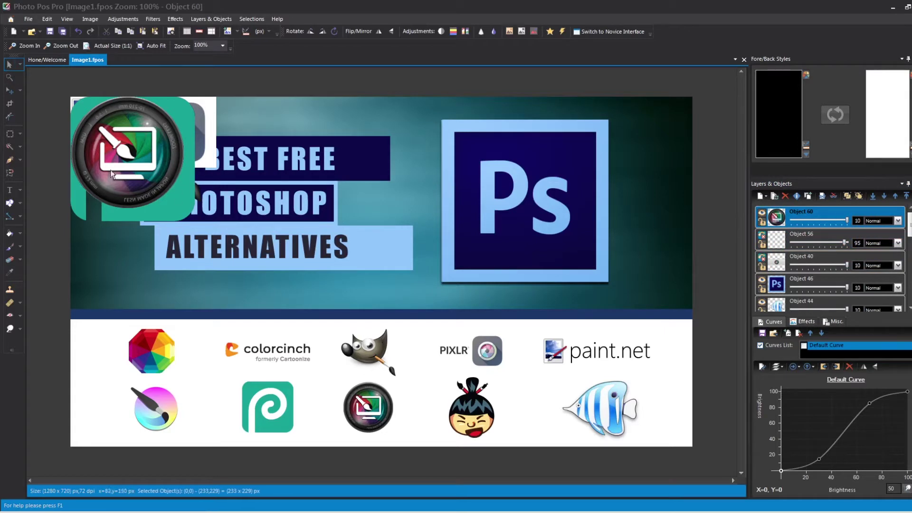
Scale and move the round icon onto its place in the lower logo row, and align the colorcinch logo with the reference
left_click_drag(134, 157, 372, 376)
left_click_drag(317, 316, 343, 381)
left_click(267, 339)
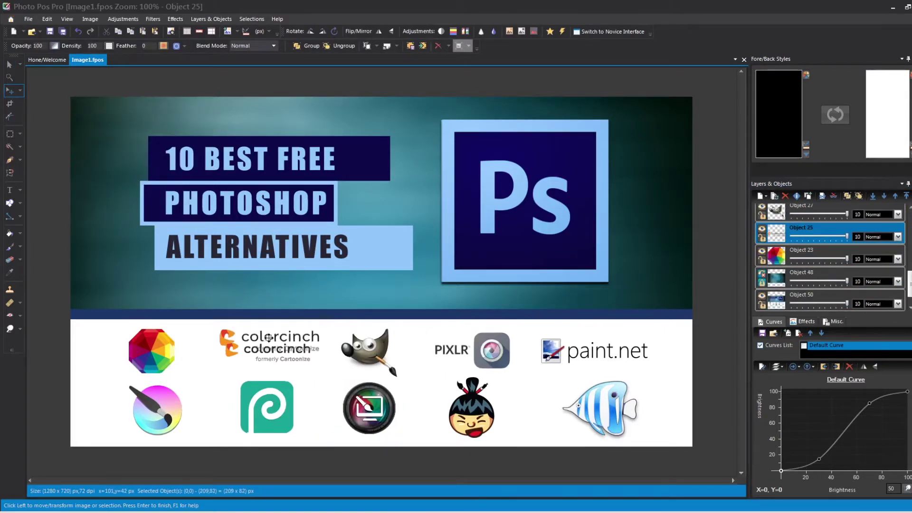
Draw a filled rectangle of about 1309 x 286 px behind the logos and colour it with the dark blue of the reference's dividing strip
left_click(9, 203)
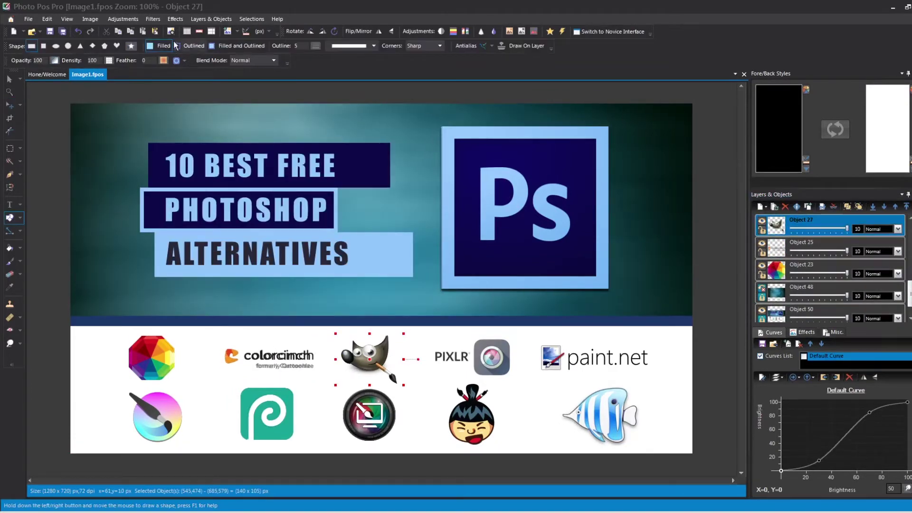
left_click_drag(81, 272, 681, 431)
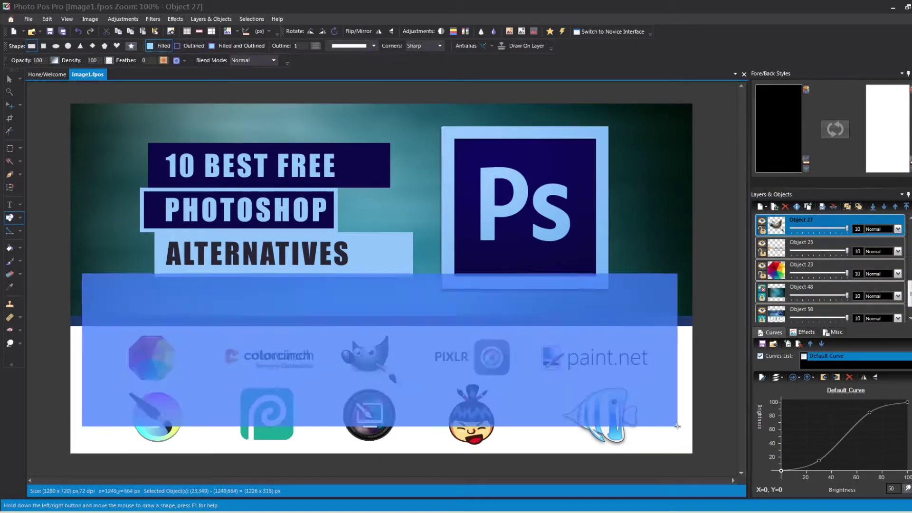
mouse_move(366, 350)
left_mouse_down()
mouse_move(372, 399)
mouse_move(377, 386)
left_mouse_up()
left_click(907, 209)
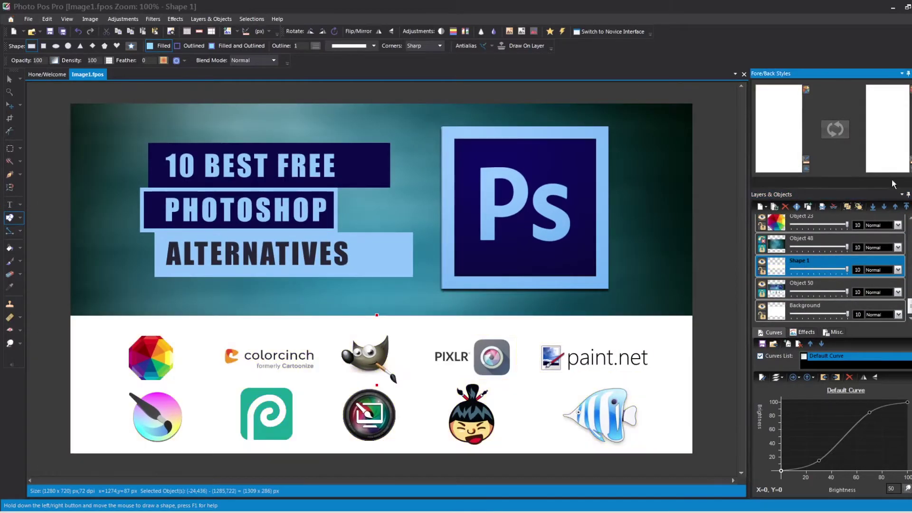
left_click(10, 287)
left_click(762, 264)
left_click(9, 215)
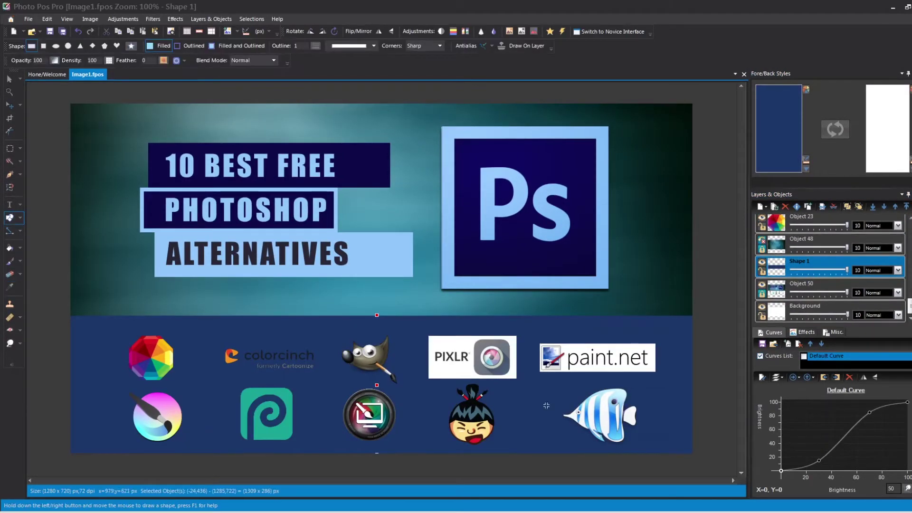
Draw a white rectangle of about 1285 x 271 px over the dark blue one, leaving a thin strip, and lower its layer beneath the logos
left_click_drag(71, 324, 693, 452)
left_click(884, 205)
left_click(884, 204)
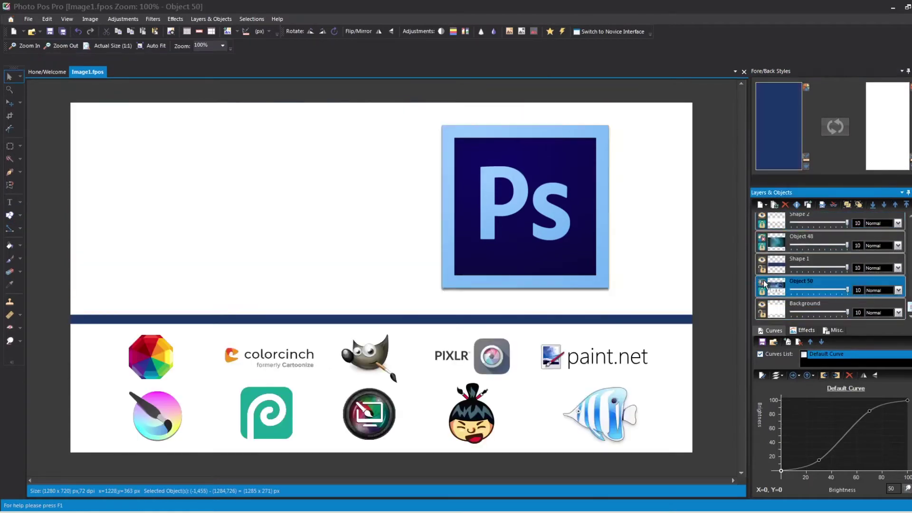
left_click(884, 204)
Draw a dark navy title bar of about 499 x 95 px over the reference's first title line
left_click(814, 266)
left_click(295, 173)
key("Delete")
left_click(295, 173)
left_click(463, 175)
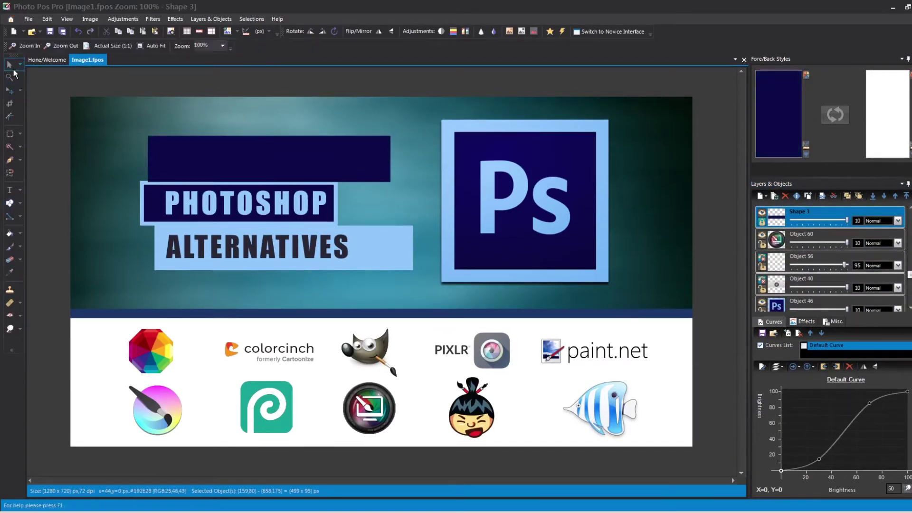
Add duplicated light blue bars for the second and third title lines, and draw a dark navy inset on the second
key("ctrl+c")
key("ctrl+v")
left_click(399, 252)
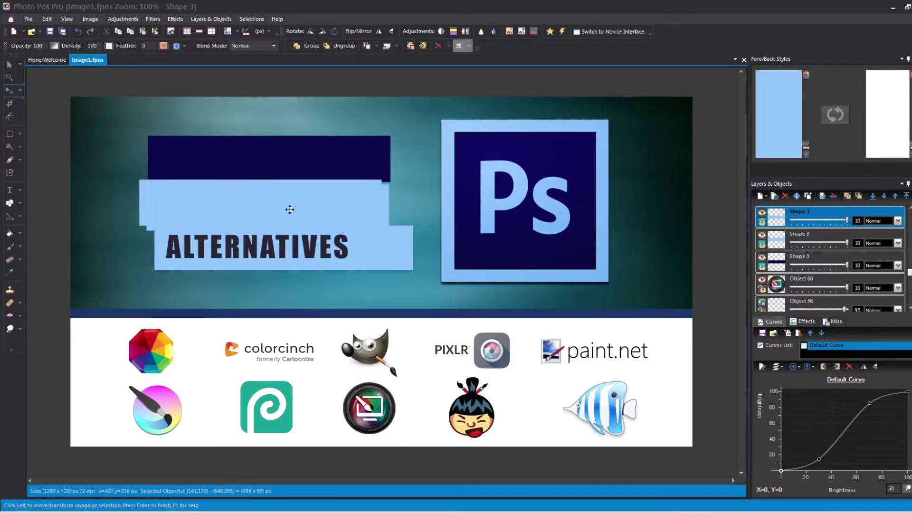
left_click(16, 120)
left_click_drag(145, 191, 375, 229)
Add the Impact title lines "10 BEST FREE" and "PHOTOSHOP" in light blue and "ALTERNATIVES" in grey on the title bars
left_click(9, 202)
left_click_drag(179, 165, 308, 185)
left_click(301, 46)
type("10 BEST FREE")
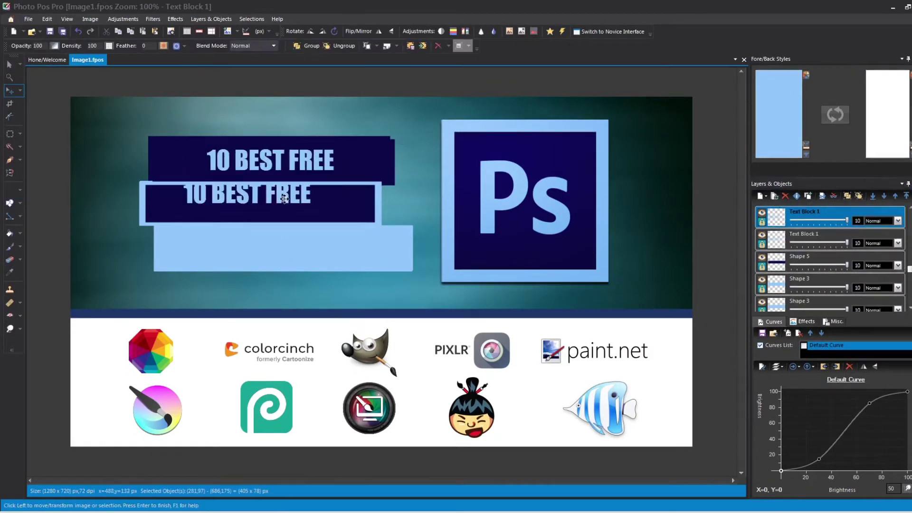
type("PHOTOSHOP")
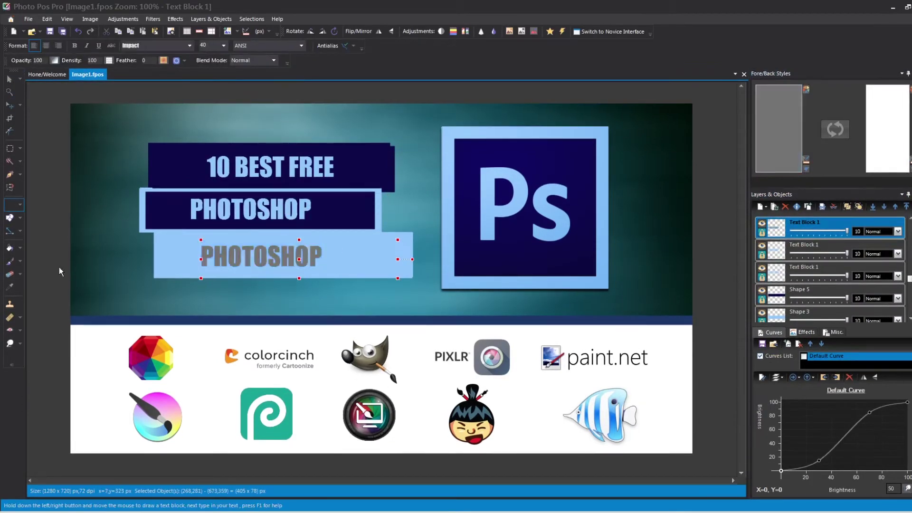
type("ALTERNATIVES")
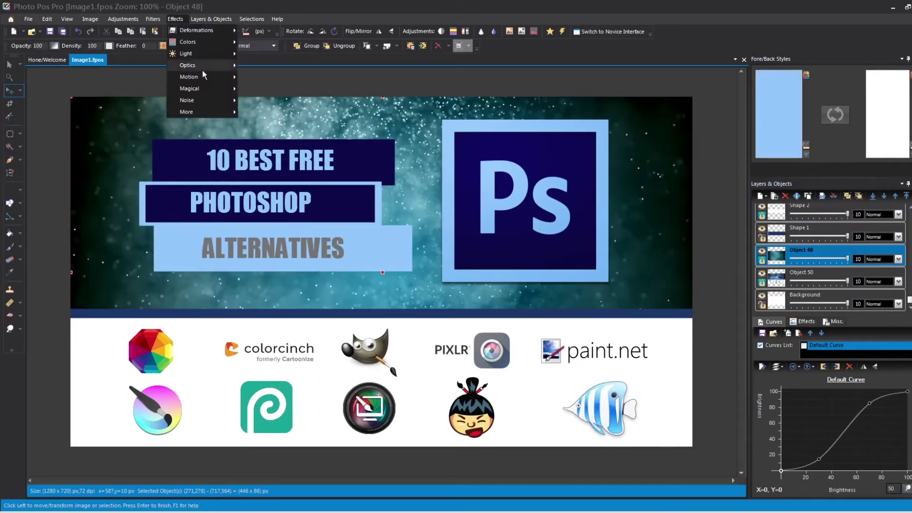
Try a Motion Blur on the starry backdrop with level 50, frequency 1, angle 0 and intensity 9, and undo it
mouse_move(210, 82)
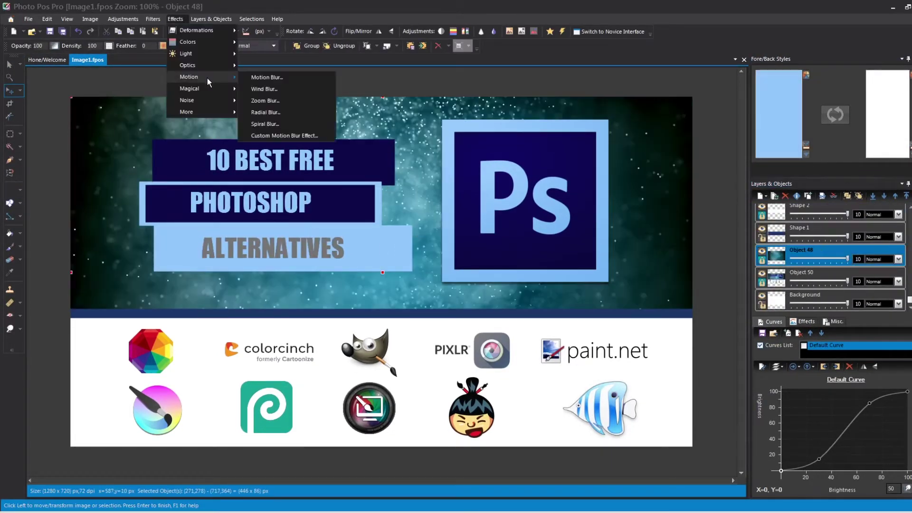
left_click(302, 78)
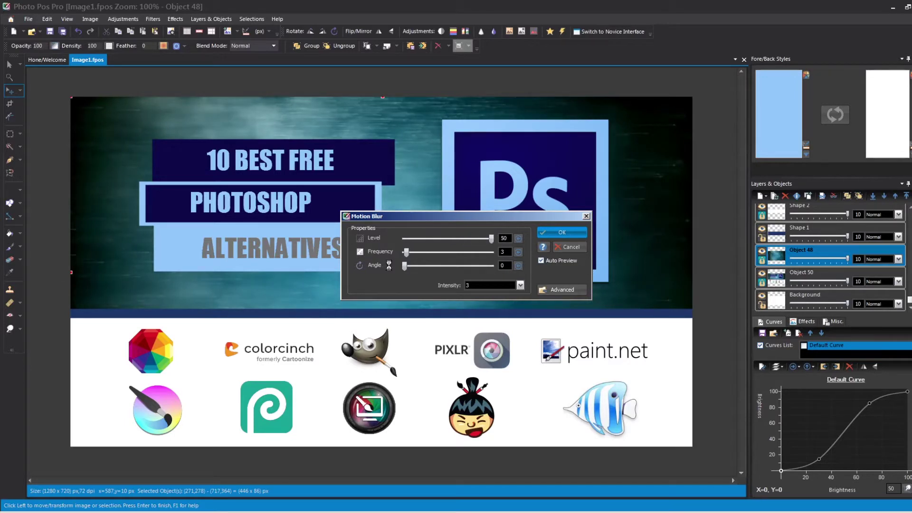
left_click_drag(427, 253, 437, 253)
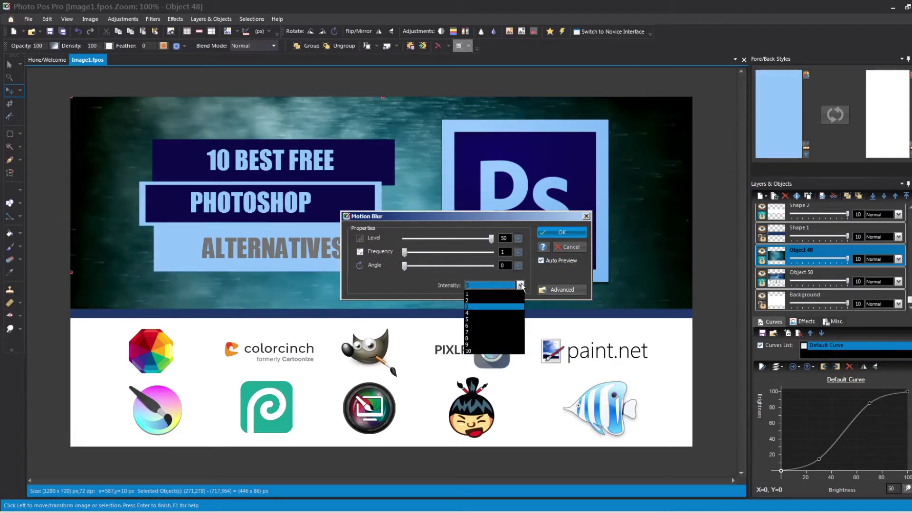
left_click(490, 331)
left_click(503, 285)
left_click(489, 344)
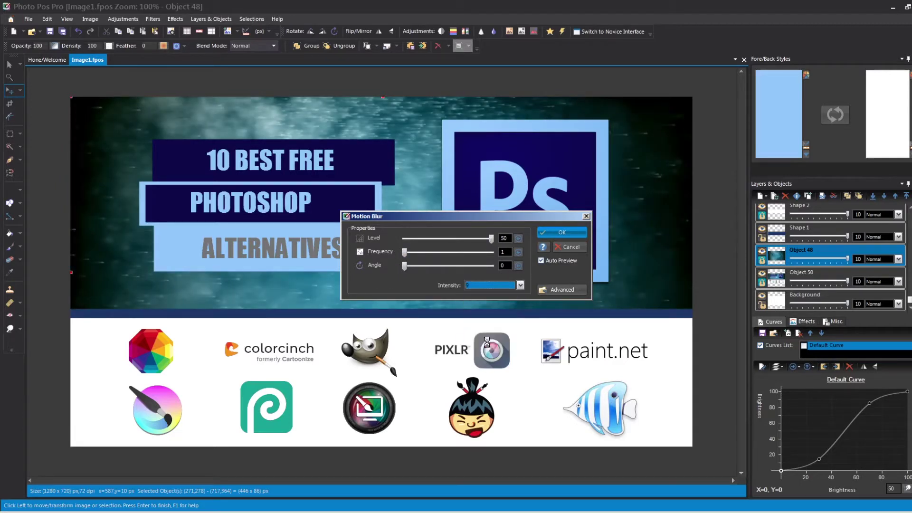
left_click(547, 288)
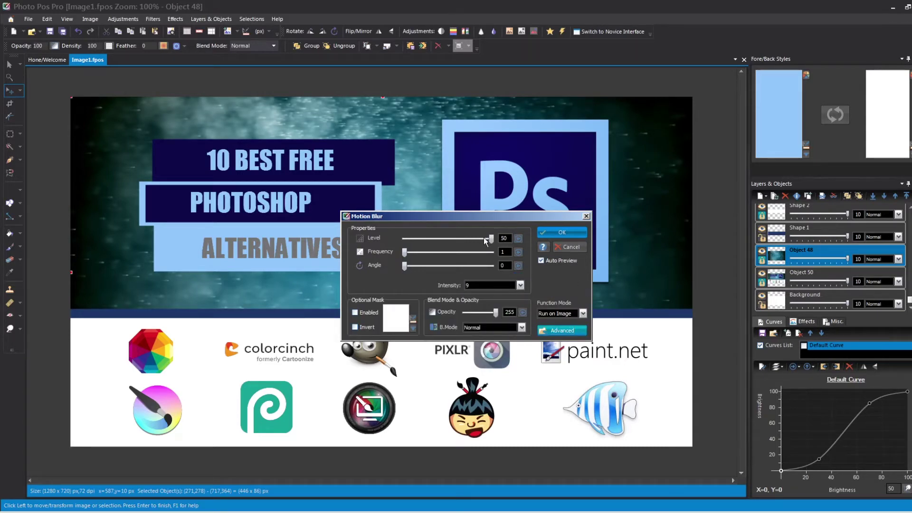
left_click(561, 232)
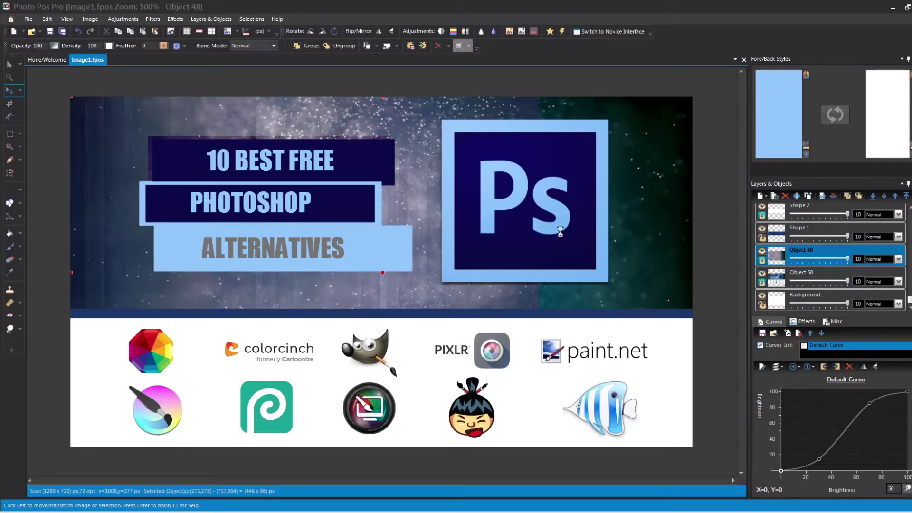
key("ctrl+z")
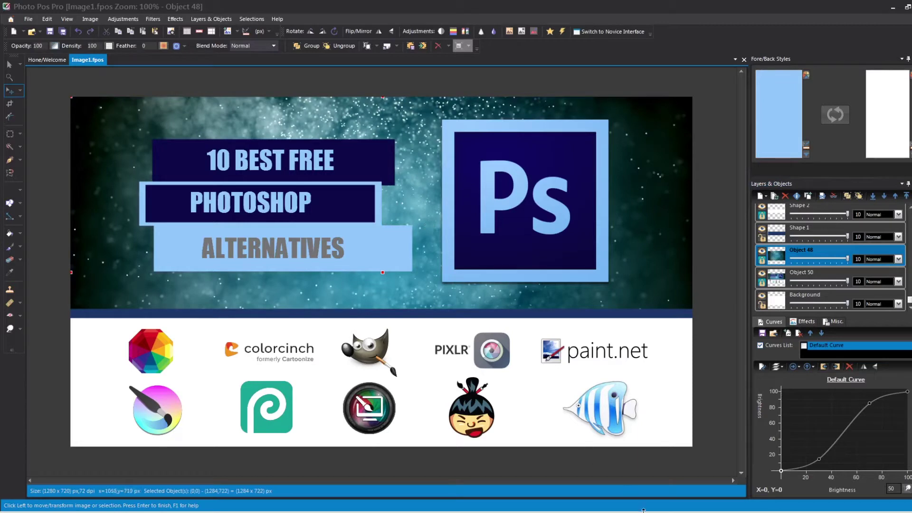
Try to save the finished thumbnail with Save As and cancel the upgrade offer
left_click(29, 19)
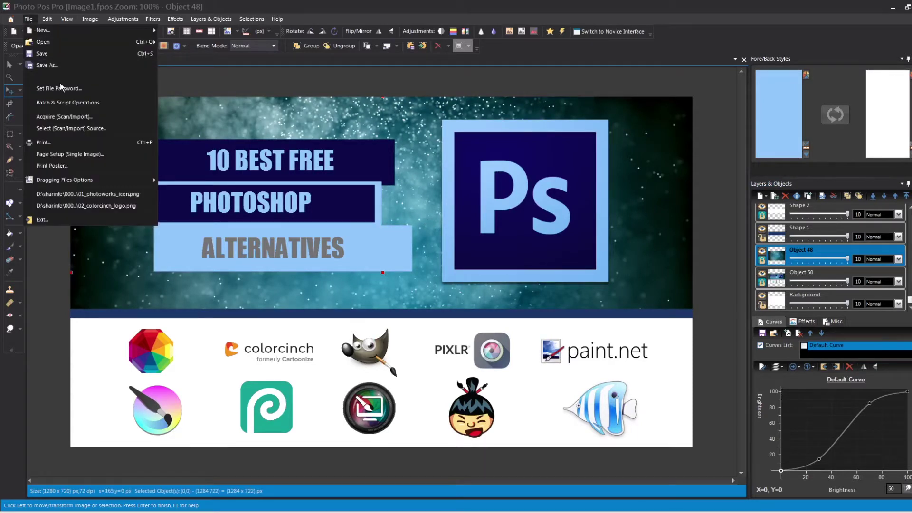
left_click(59, 66)
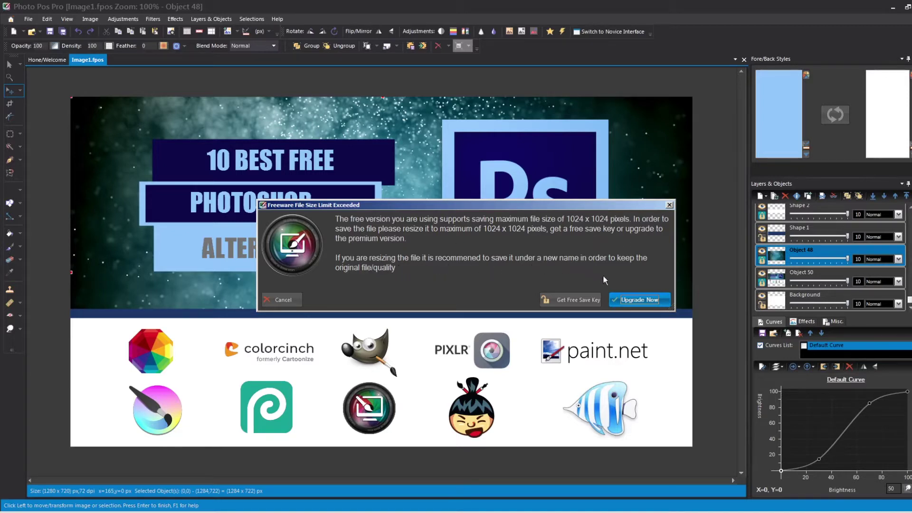
left_click(284, 301)
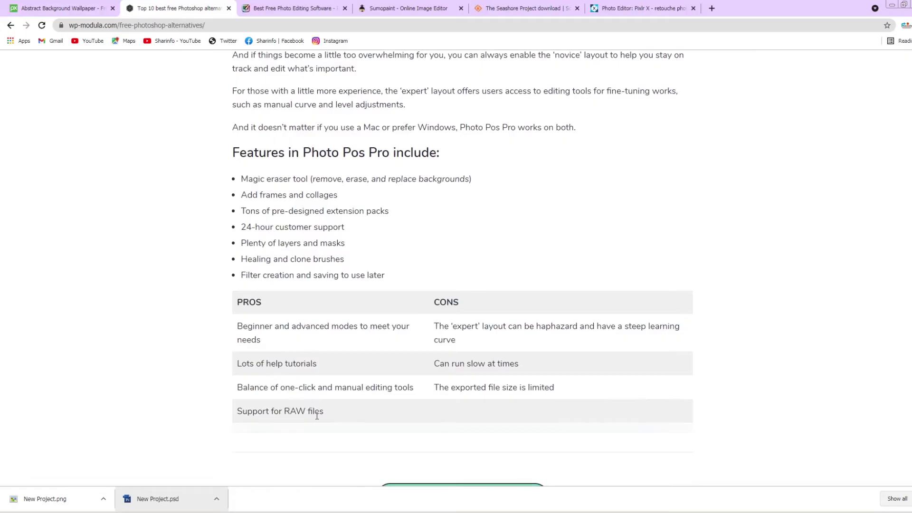
Check Photo Pos Pro's pros and cons in the browser article, and close Photo Pos Pro without saving Image1.fpos
scroll(464, 376, "down", 1)
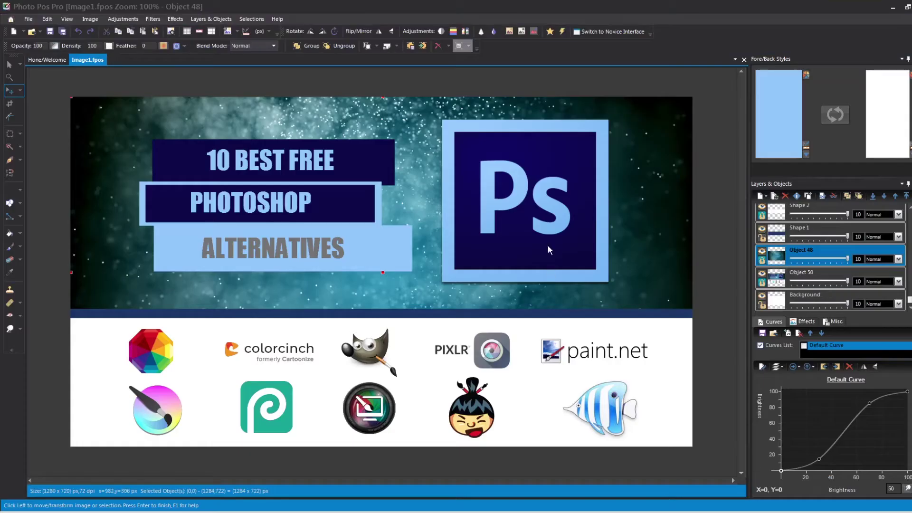
key("alt+F4")
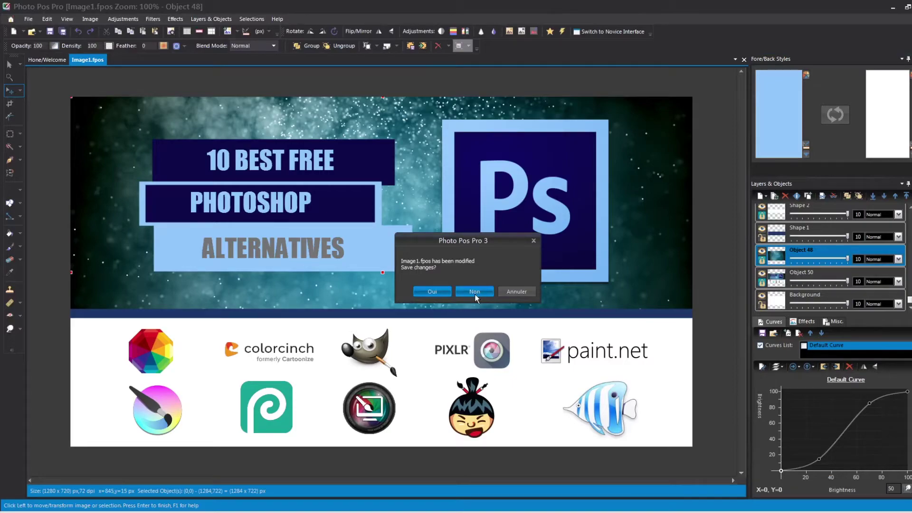
left_click(475, 292)
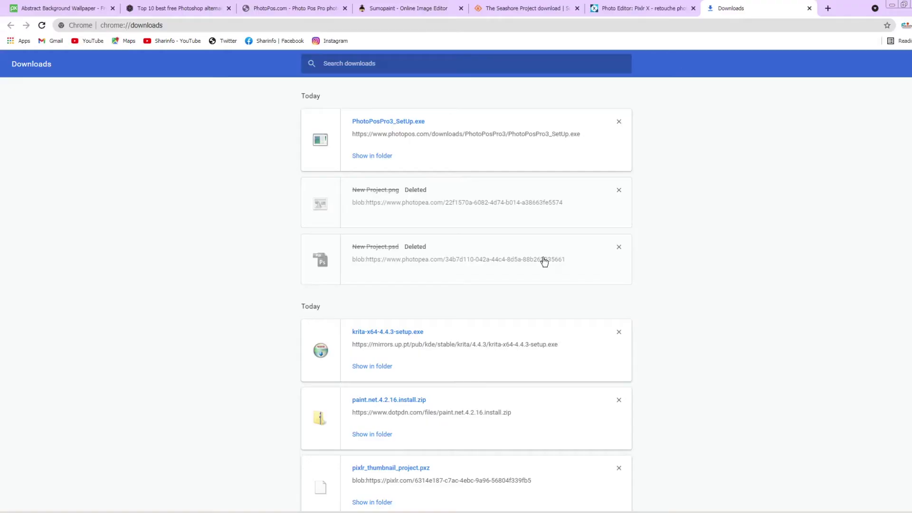
Uninstall Photo Pos Pro 3 and agree to remove its unused shared AutoUpdator.exe file
key("super")
left_click(34, 486)
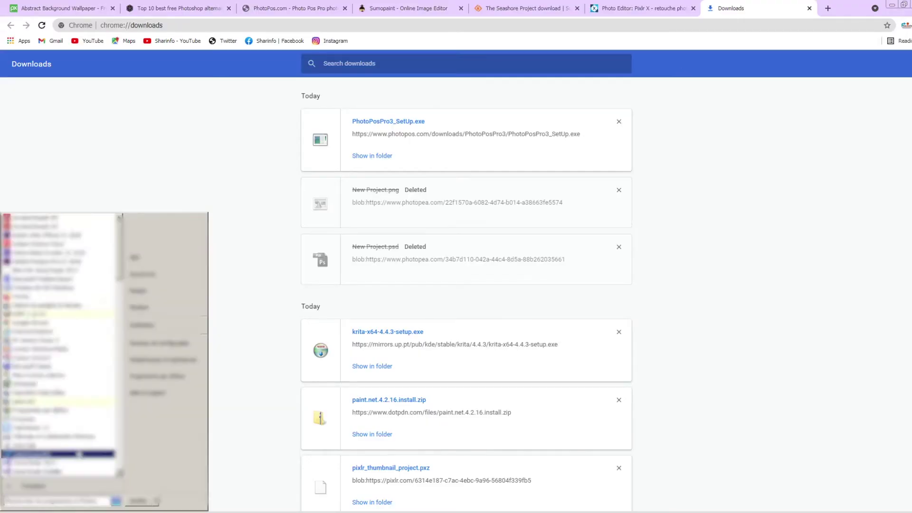
scroll(83, 451, "down", 5)
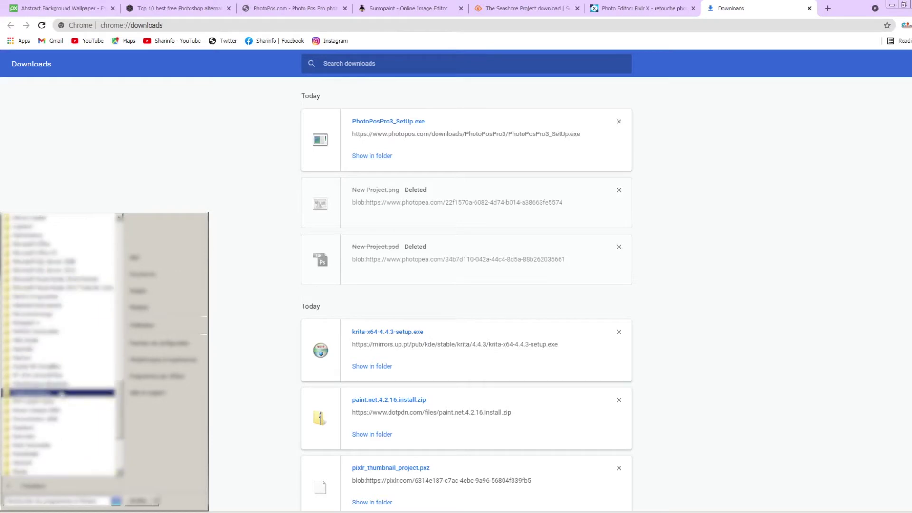
left_click(61, 393)
left_click(51, 427)
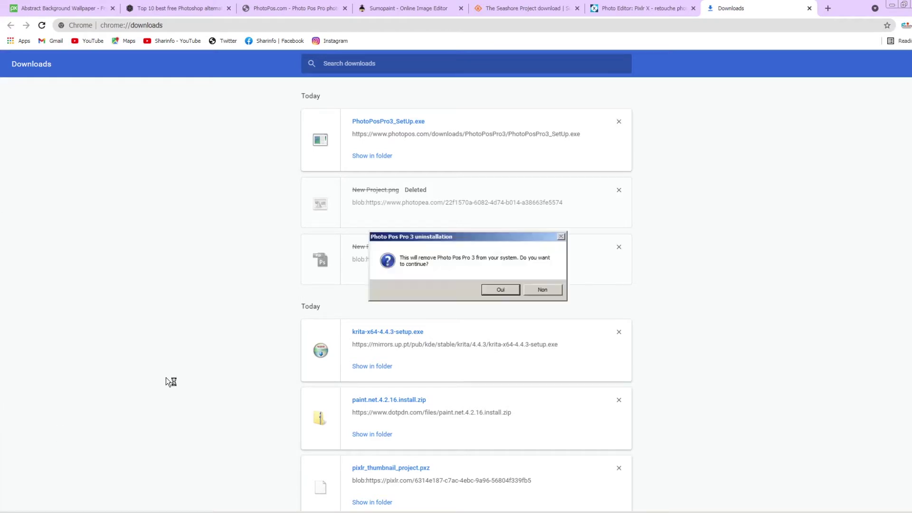
left_click(494, 291)
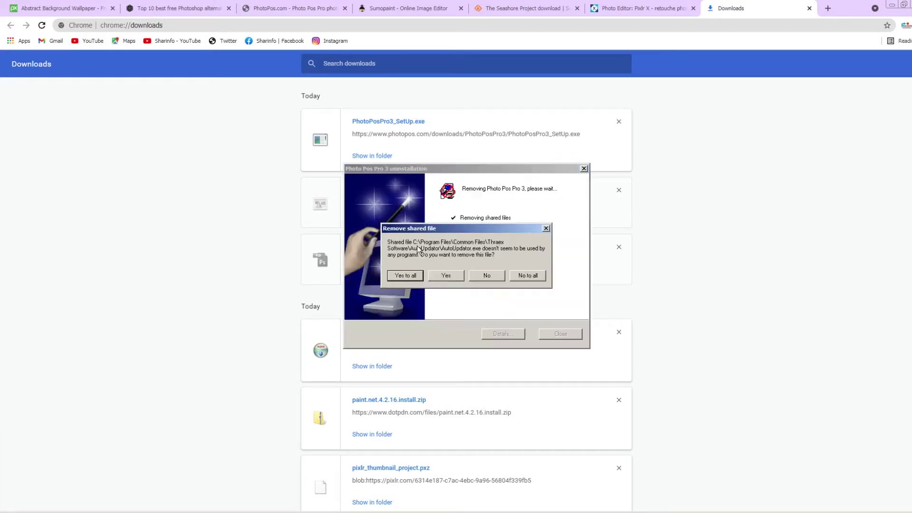
left_click(453, 275)
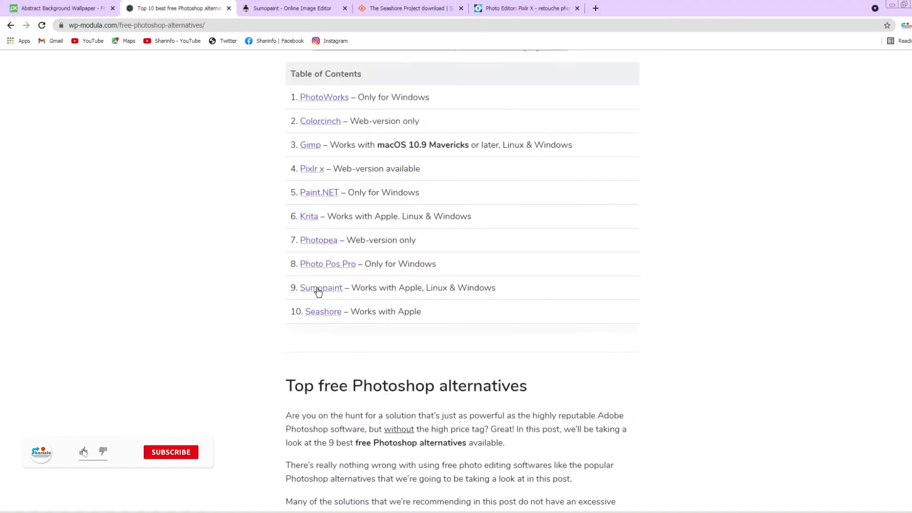
Read the Sumopaint section of the Photoshop alternatives article and switch to the Sumopaint home page
left_click(318, 289)
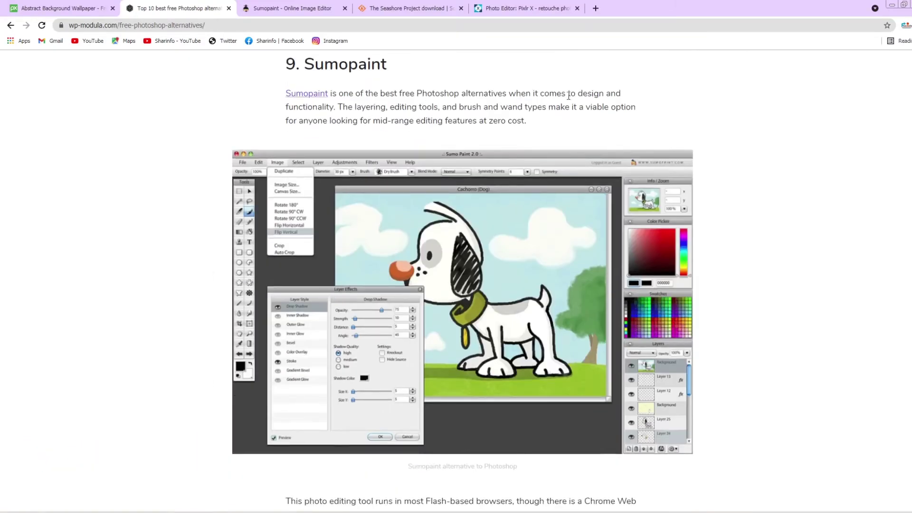
scroll(461, 243, "down", 9)
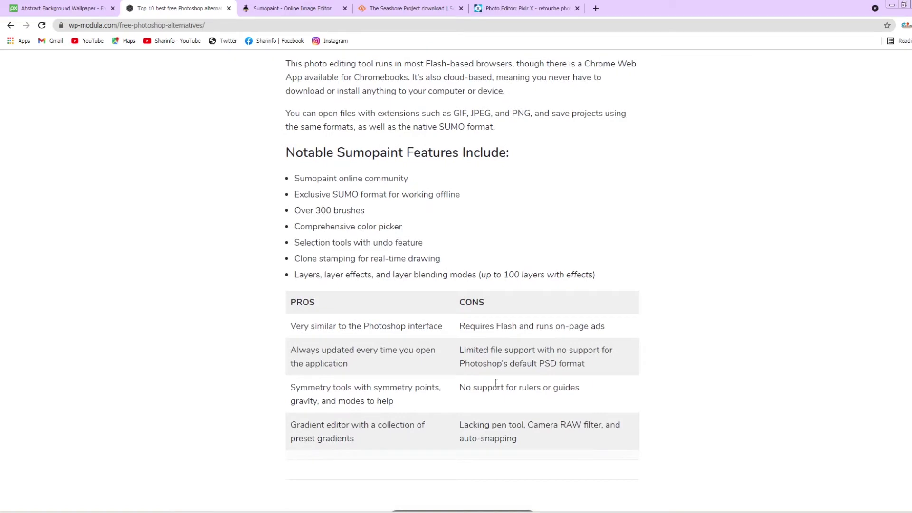
scroll(434, 387, "up", 9)
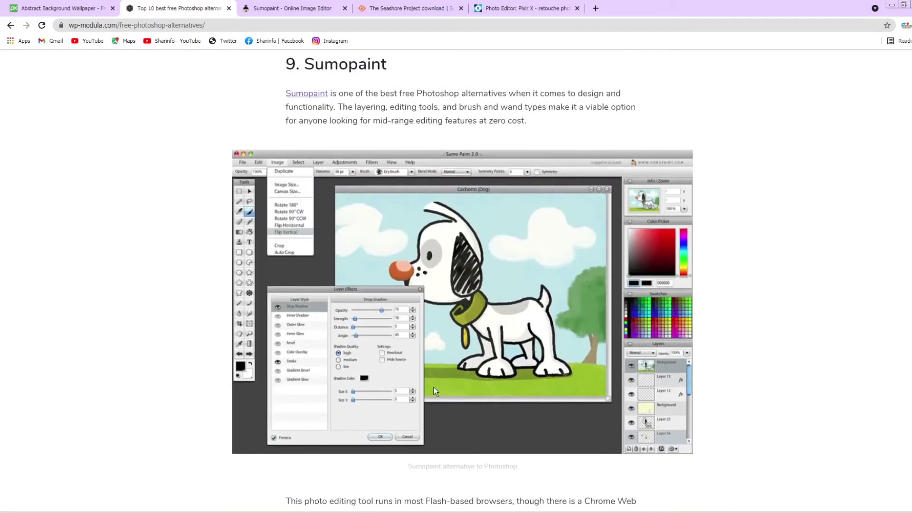
left_click(309, 11)
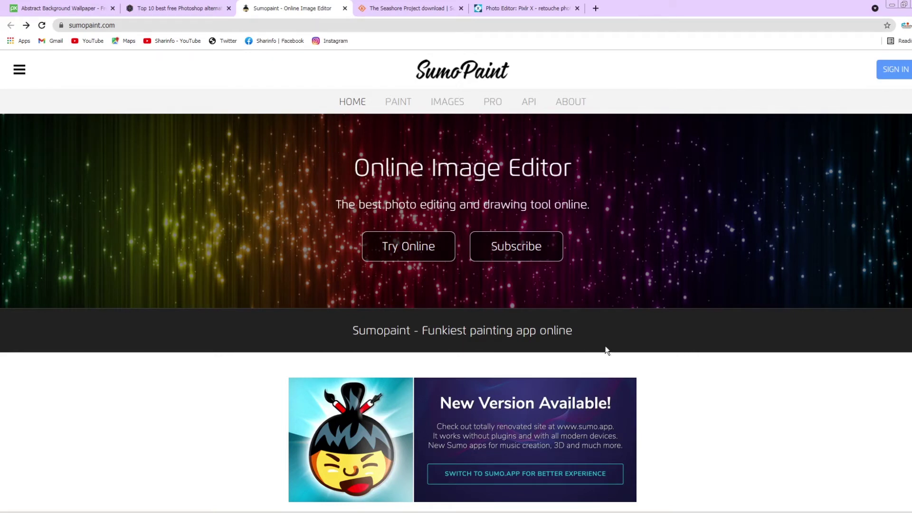
Switch to the new sumo.app site, check its pricing plans and sign up for the free Basic plan
scroll(594, 356, "down", 1)
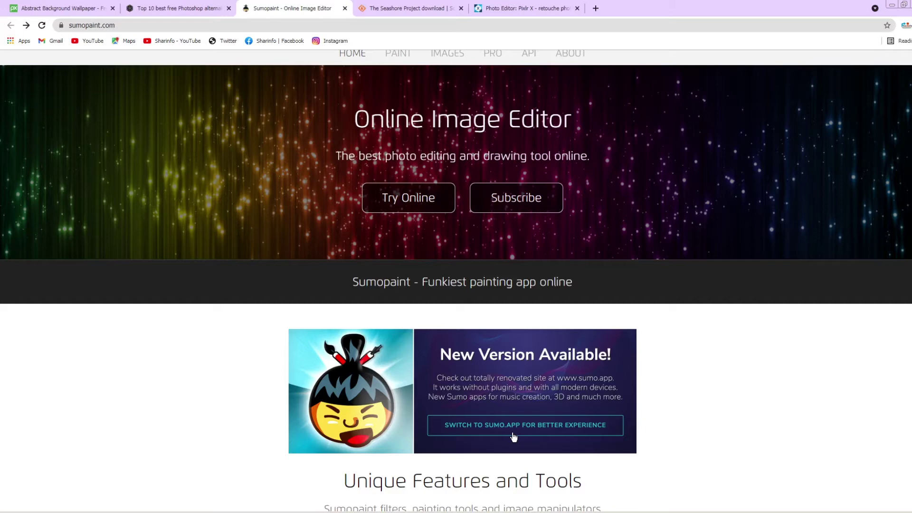
scroll(580, 478, "up", 1)
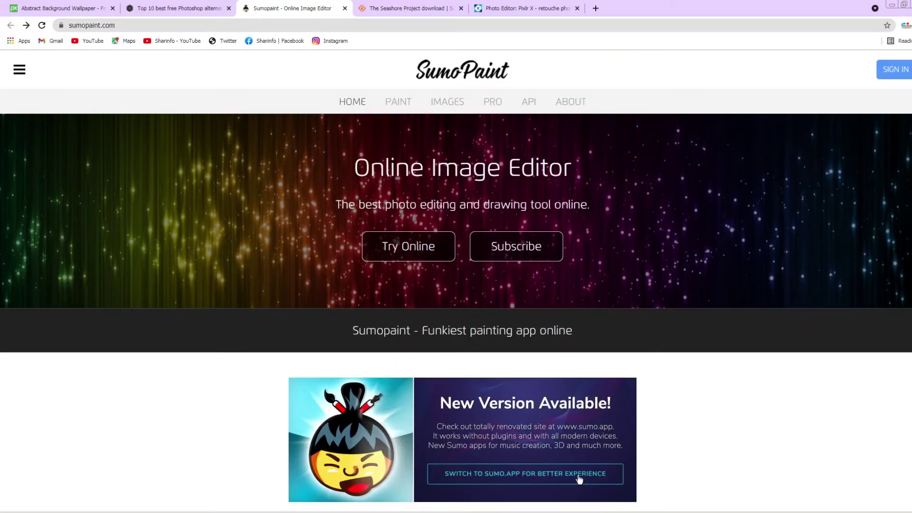
left_click(579, 477)
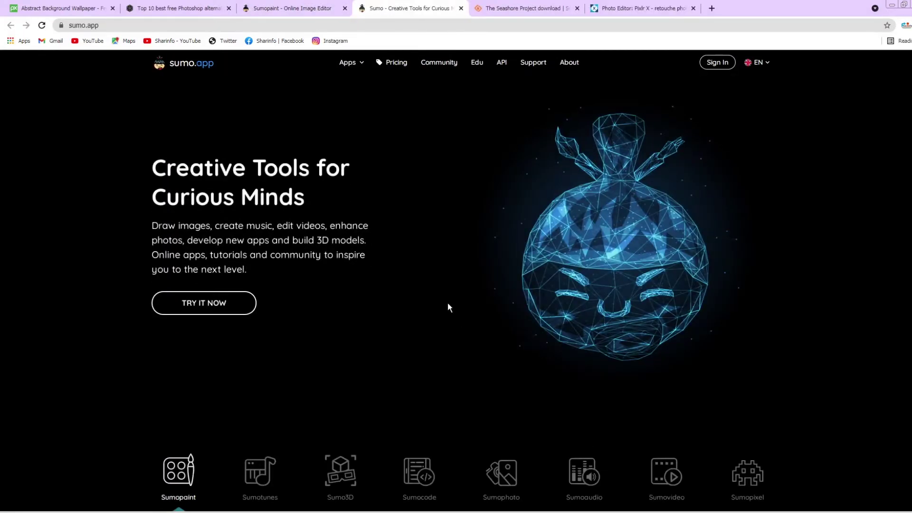
left_click(394, 64)
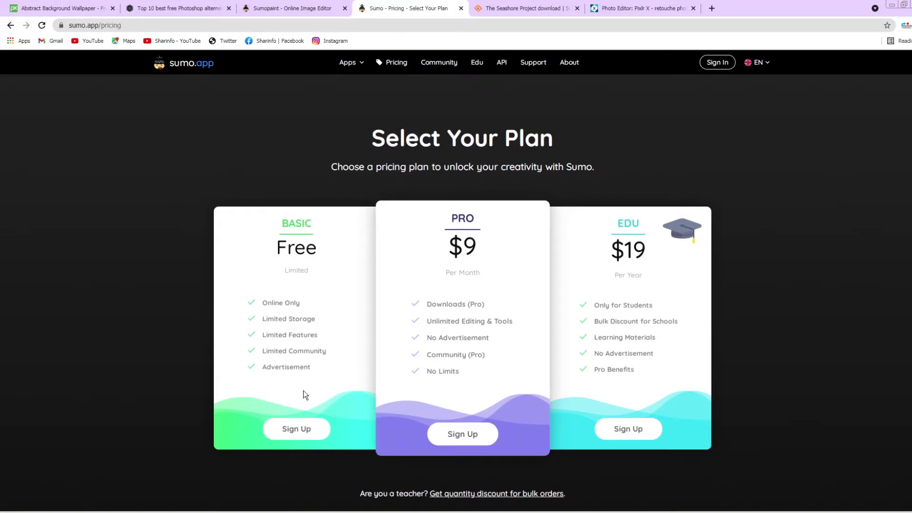
left_click(307, 432)
type("sha")
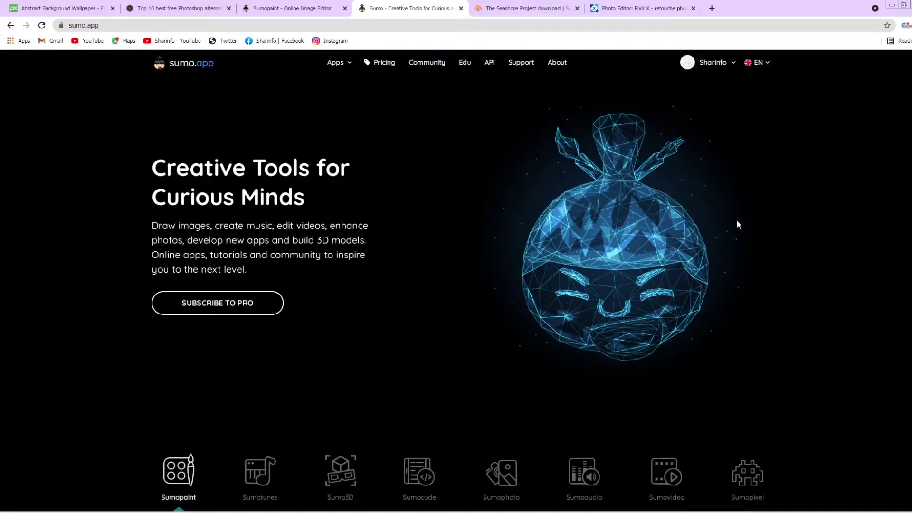
Open the Sumopaint drawing tool and image editor from the sumo.app home page
scroll(395, 349, "down", 2)
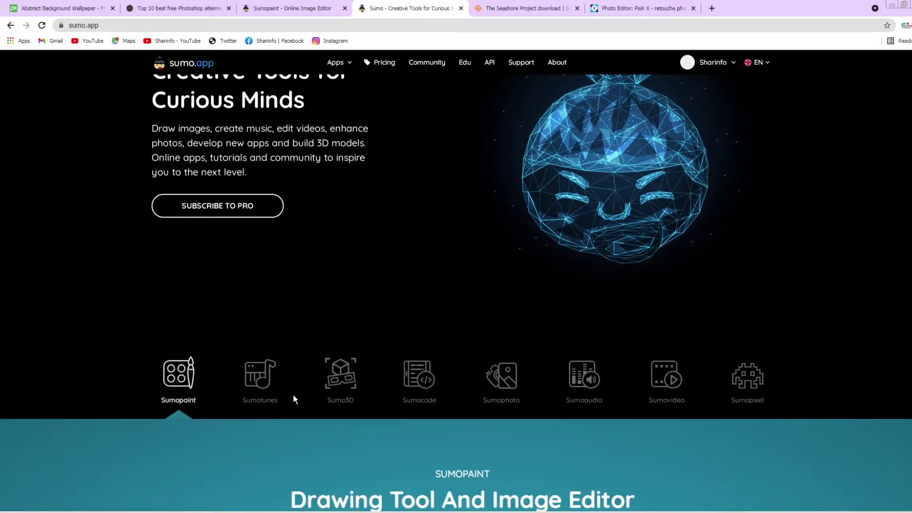
scroll(225, 410, "down", 6)
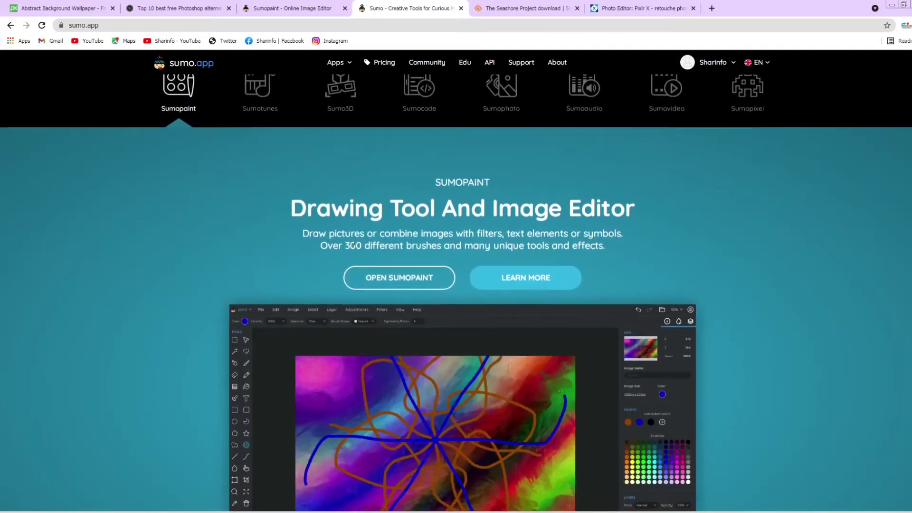
left_click(403, 281)
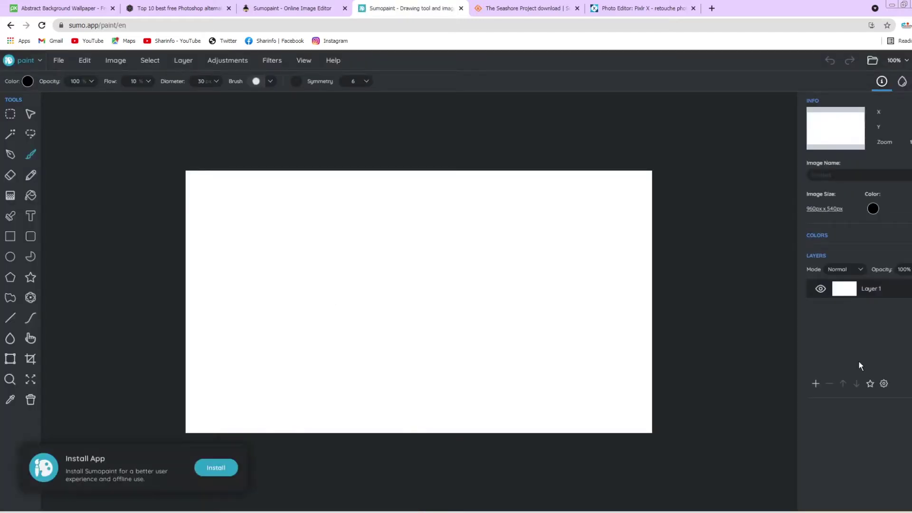
Try out the layer controls by adding a second layer, deleting it and checking Layer 1's options
left_click(816, 384)
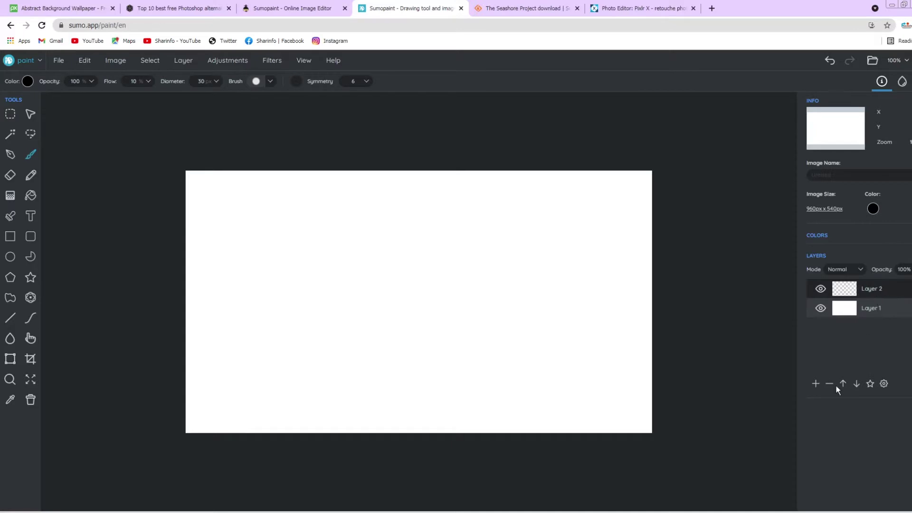
left_click(834, 381)
right_click(869, 290)
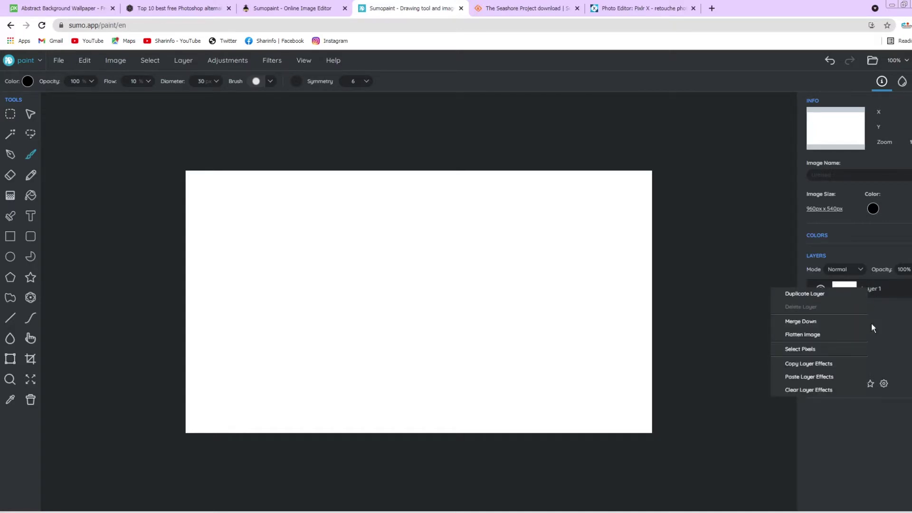
Create a new image with the 1280 x 720 (HD) preset and a white background
left_click(54, 62)
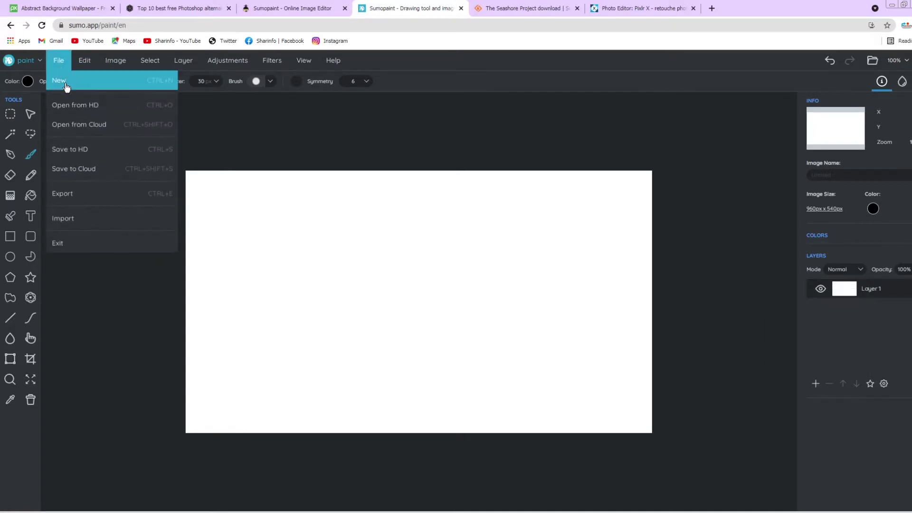
left_click(64, 82)
left_click(417, 304)
left_click(486, 255)
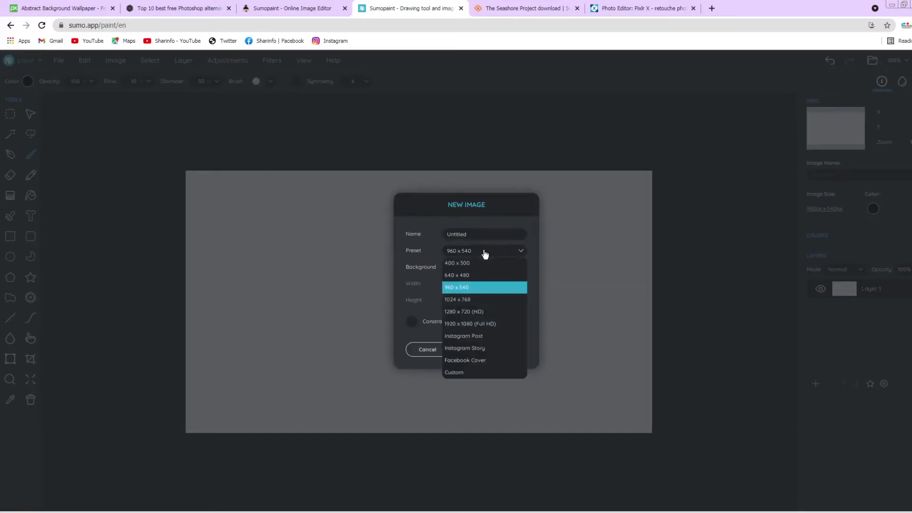
left_click(484, 310)
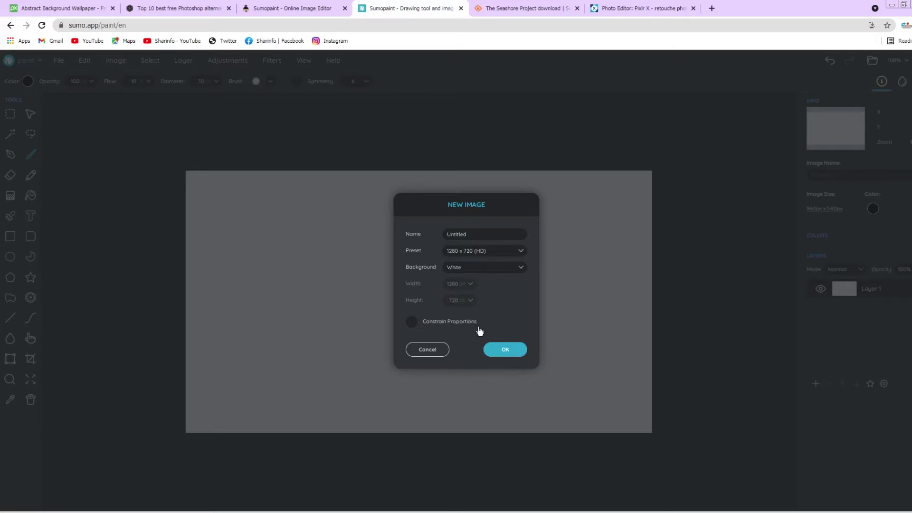
left_click(504, 351)
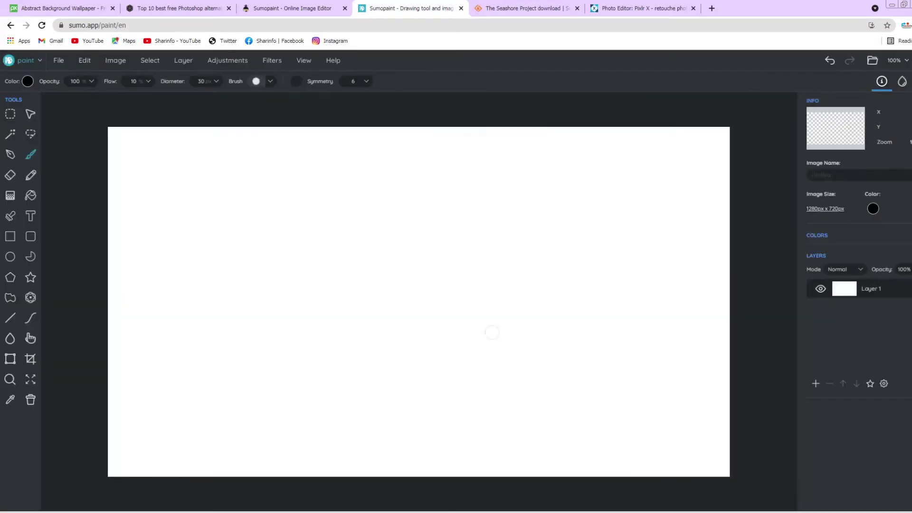
Open 01_photoworks_icon.png from the hard drive in Sumopaint
left_click(58, 60)
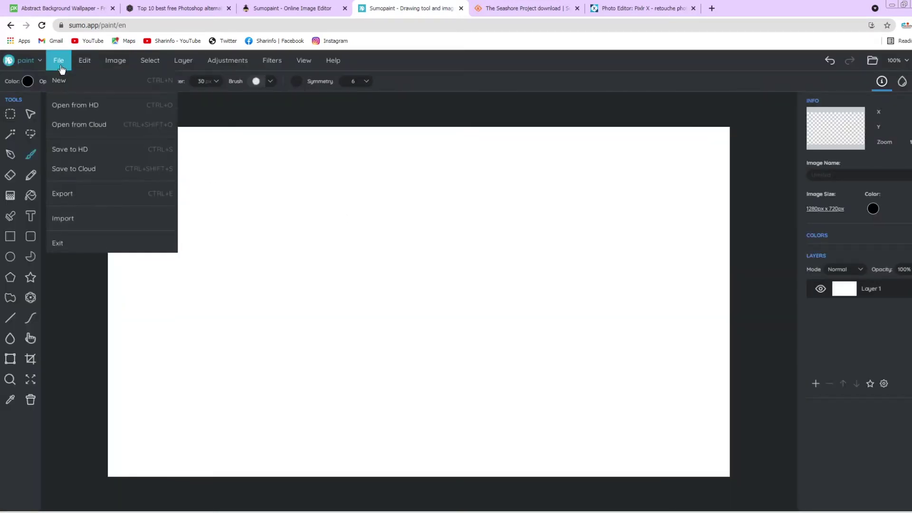
left_click(105, 112)
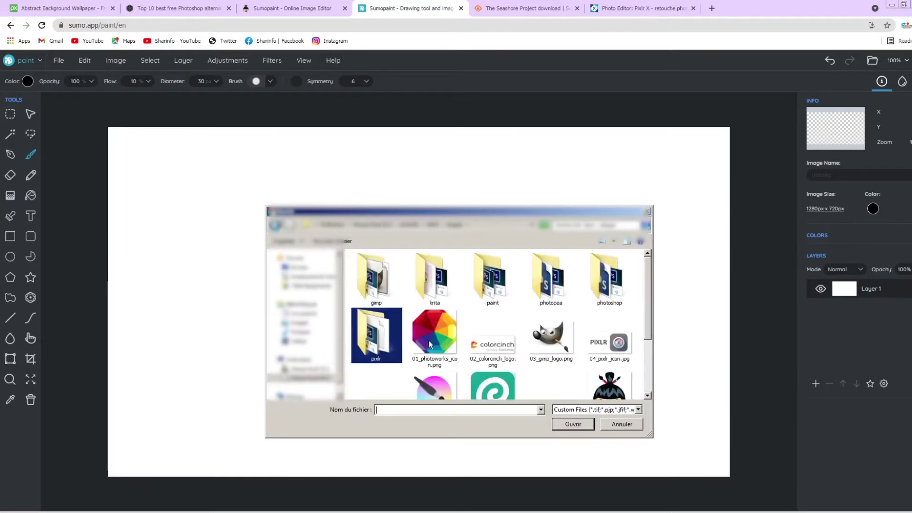
left_click(492, 370)
scroll(494, 333, "up", 1)
left_click(435, 280)
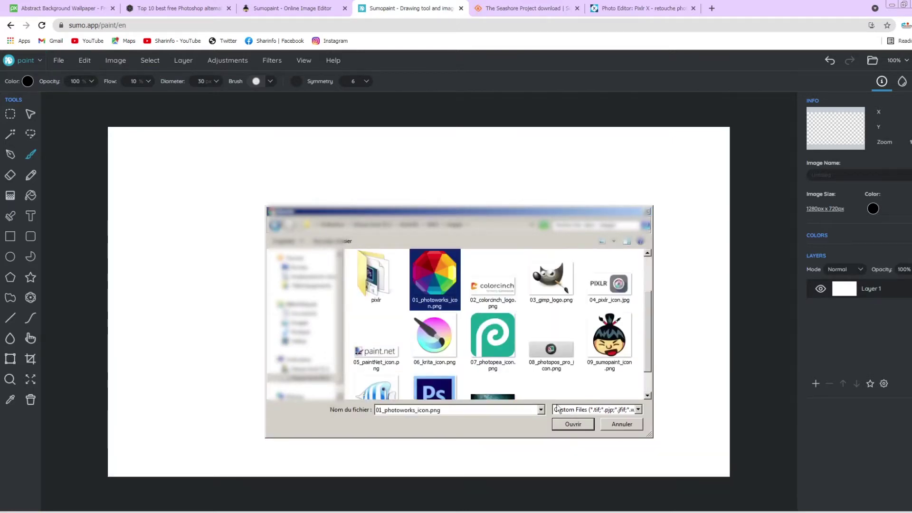
left_click(574, 424)
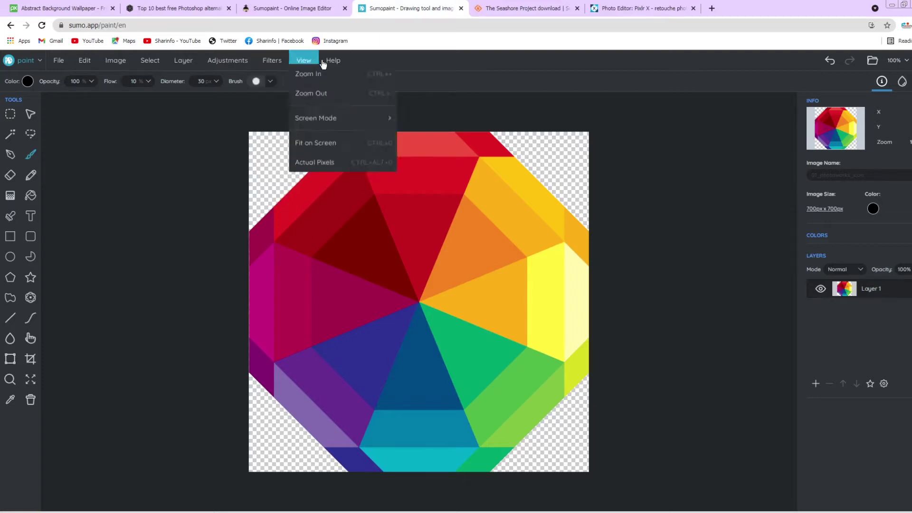
Discard 01_photoworks_icon without saving and replace it with a new blank 1280px x 720px image
mouse_move(322, 63)
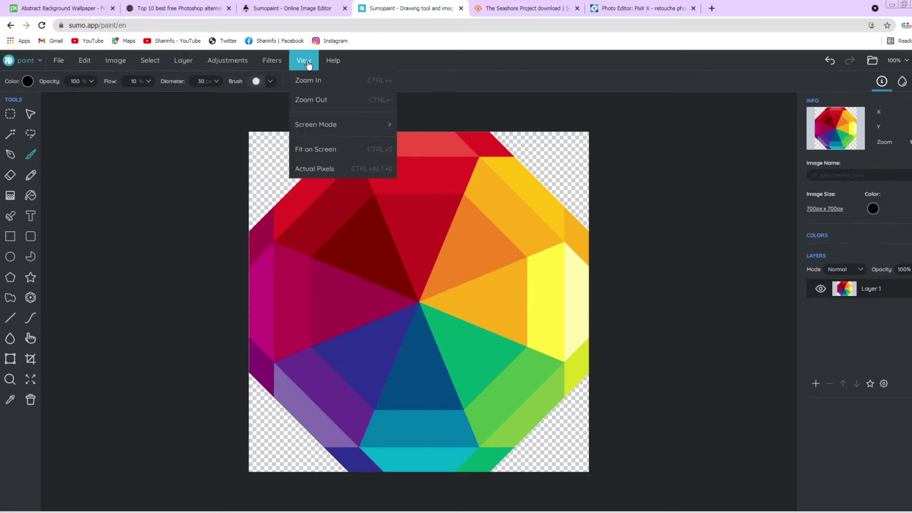
mouse_move(73, 66)
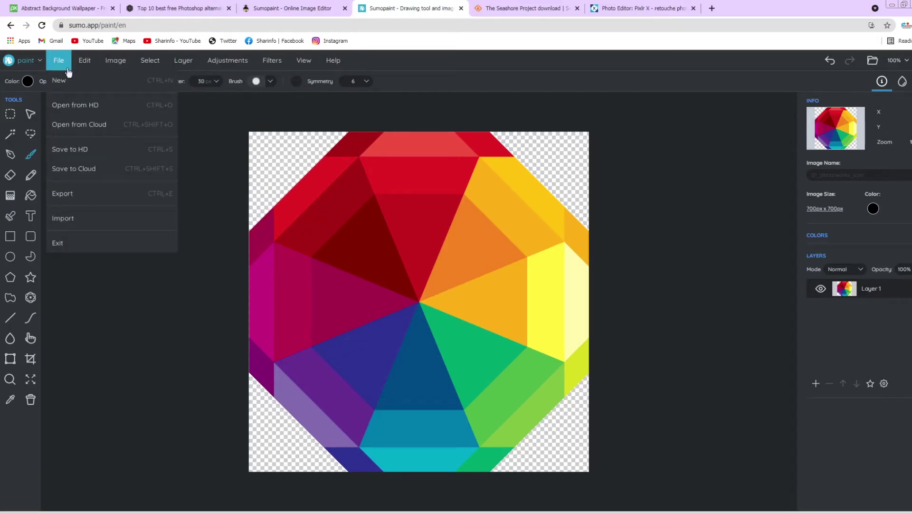
left_click(64, 78)
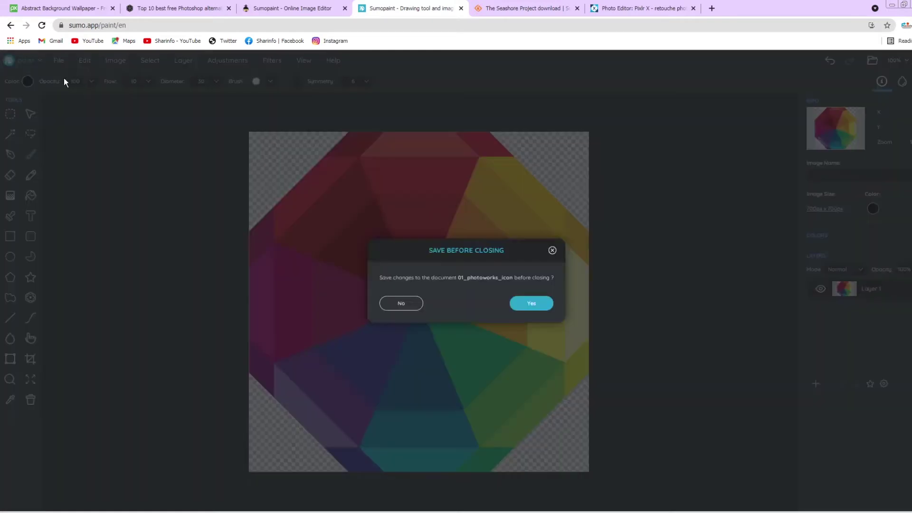
left_click(401, 303)
left_click(494, 253)
left_click(495, 325)
left_click(499, 350)
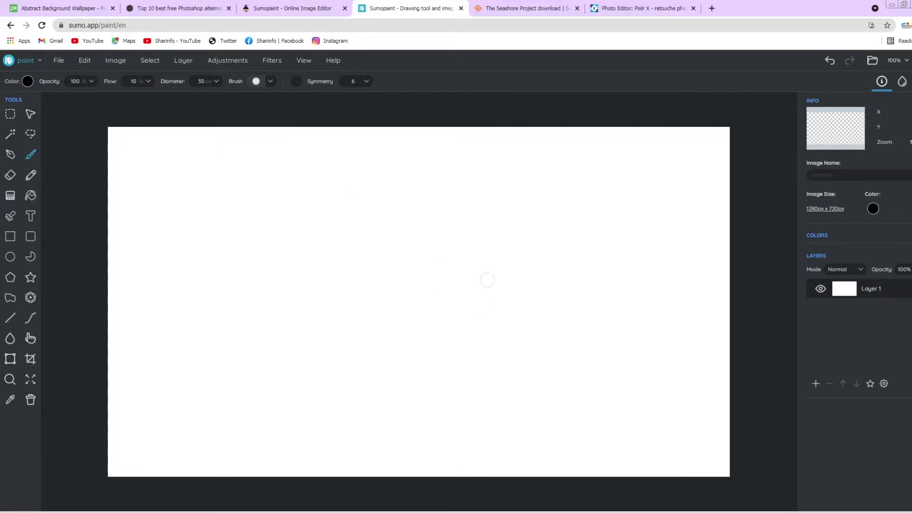
Look for a way to add a local picture to the current image, checking the URL import option and cancelling it
right_click(848, 327)
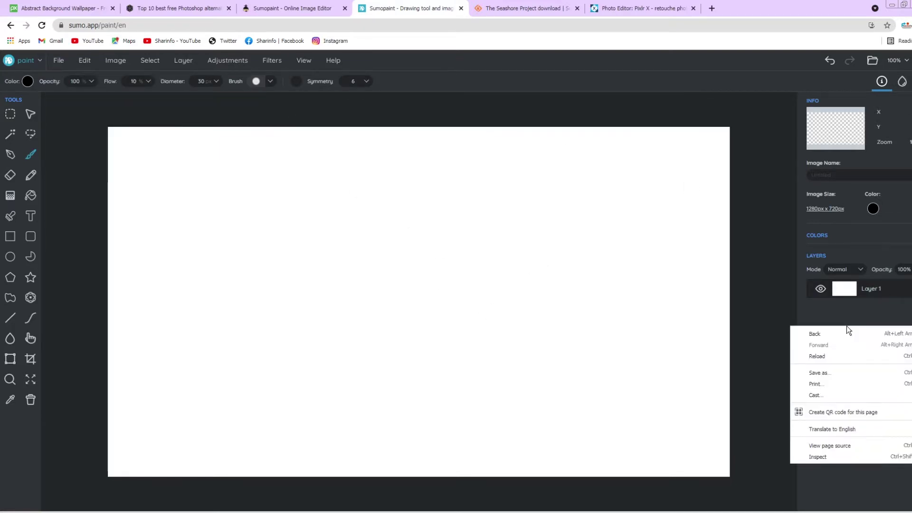
left_click(850, 321)
mouse_move(76, 62)
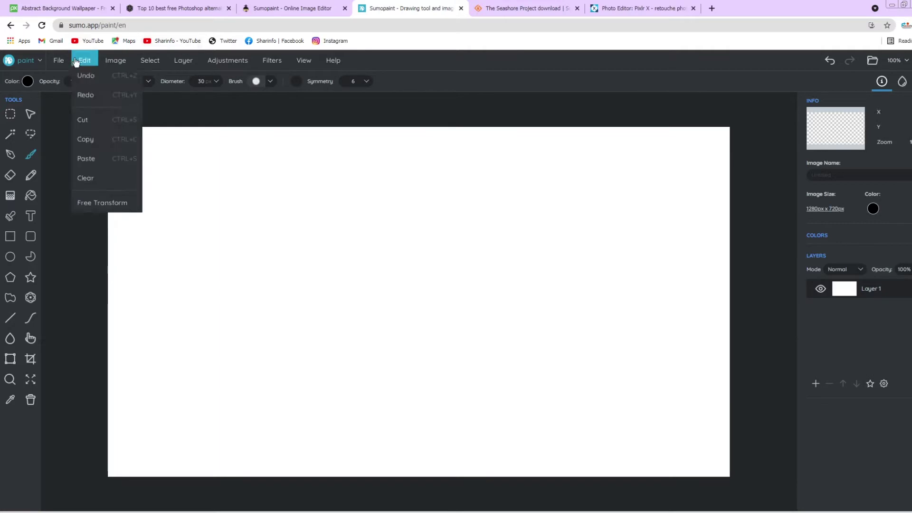
left_click(87, 218)
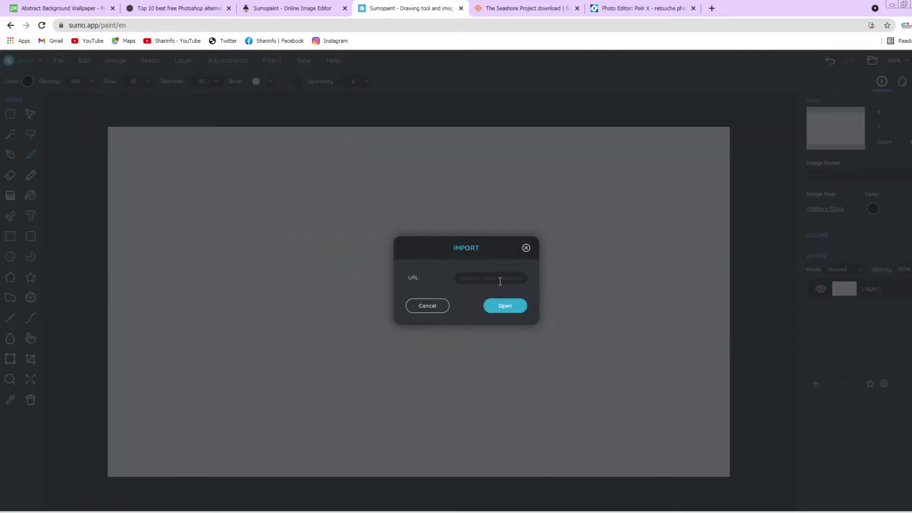
left_click(427, 306)
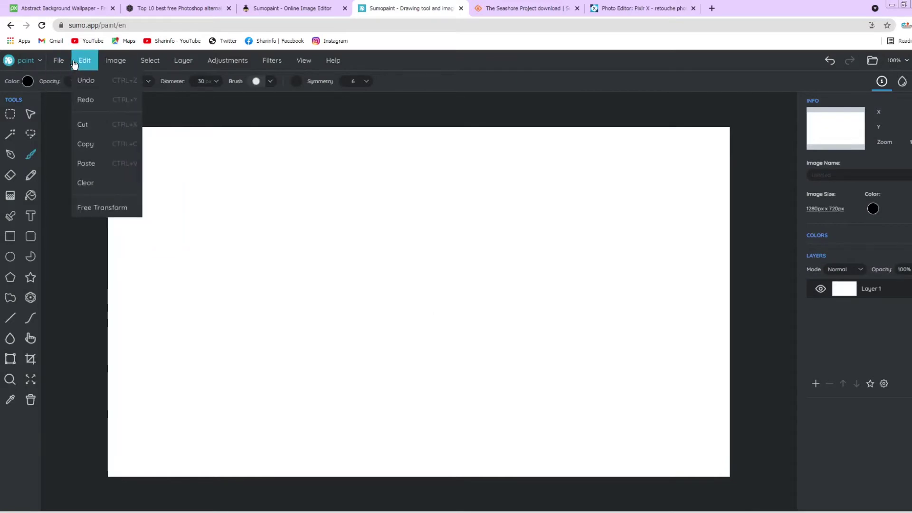
mouse_move(59, 60)
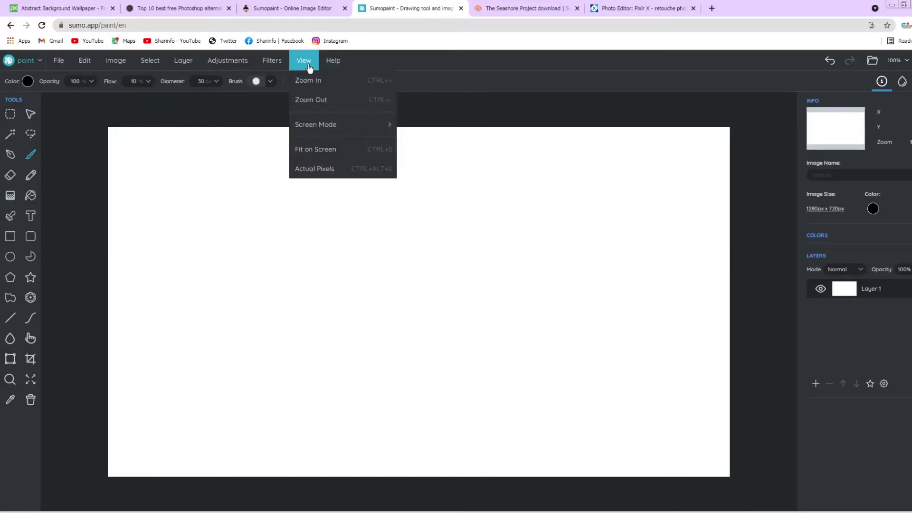
mouse_move(328, 135)
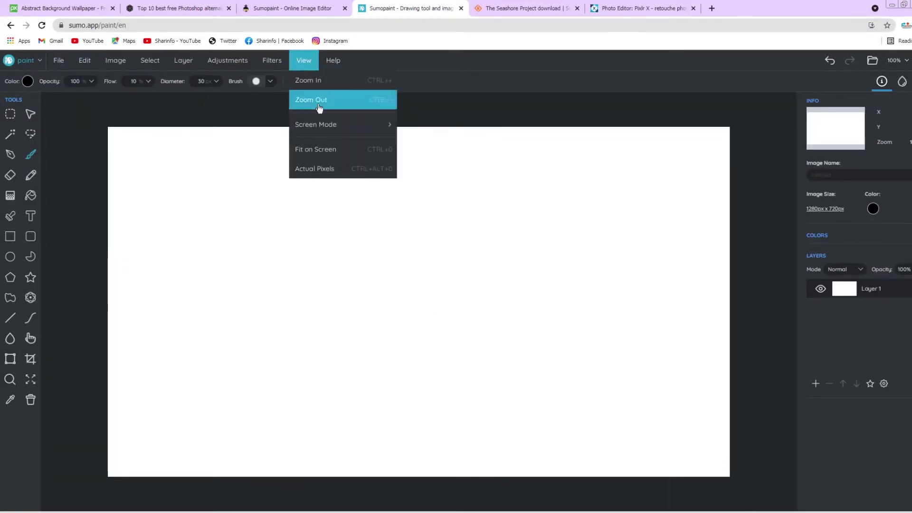
left_click(430, 144)
left_click(58, 10)
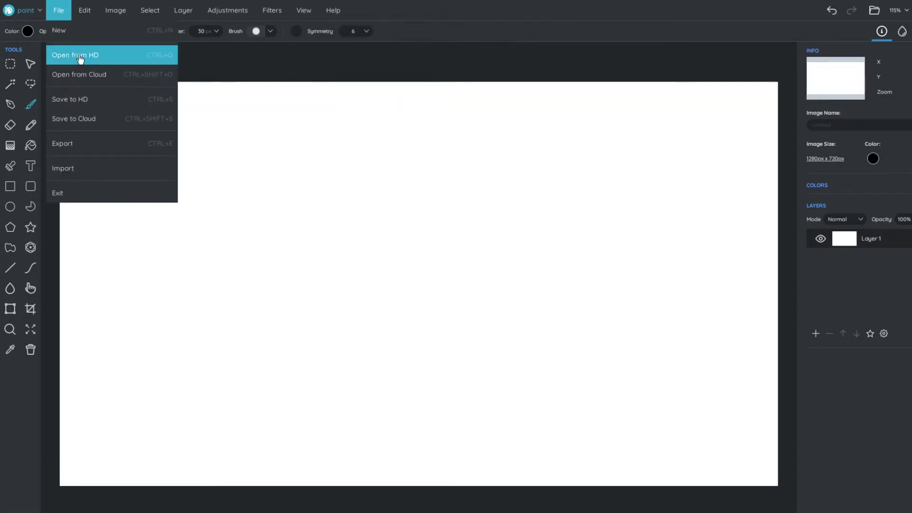
left_click(96, 176)
left_click(428, 288)
Open 02_colorcinch_logo.png from the hard drive
left_click(59, 10)
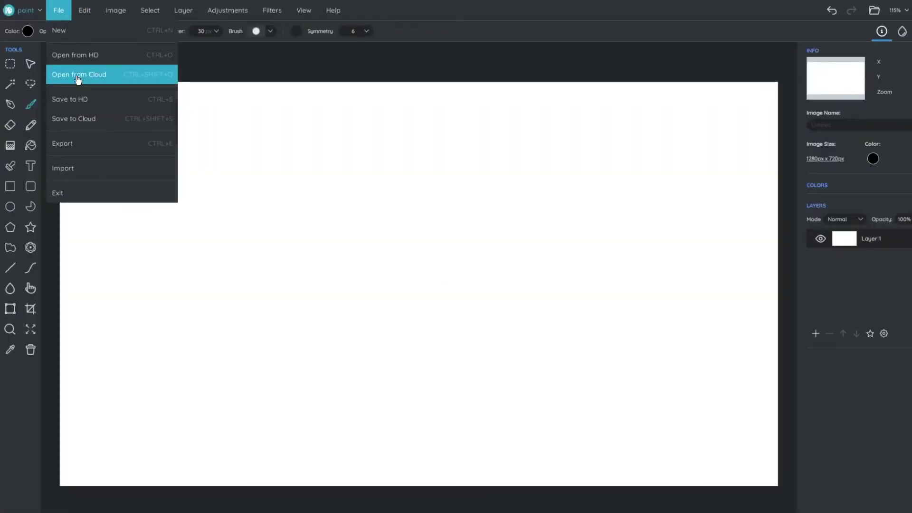
left_click(112, 67)
left_click(452, 344)
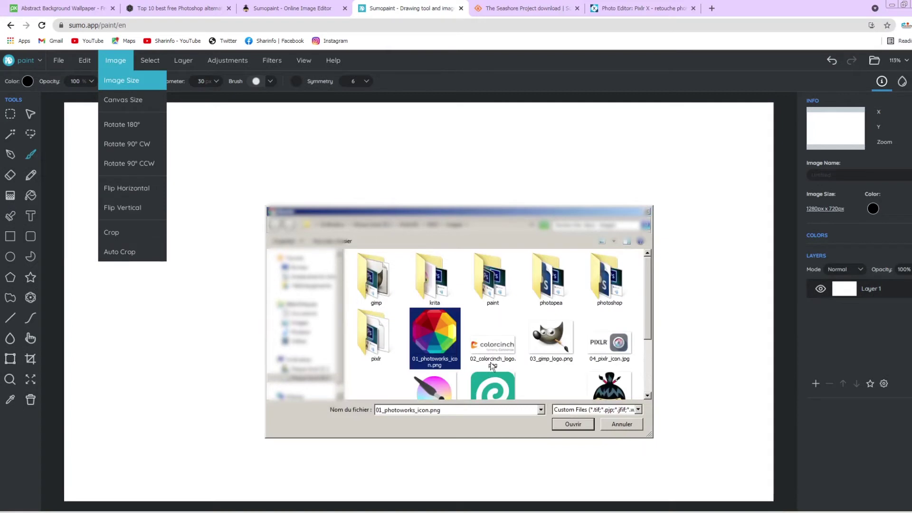
double_click(500, 349)
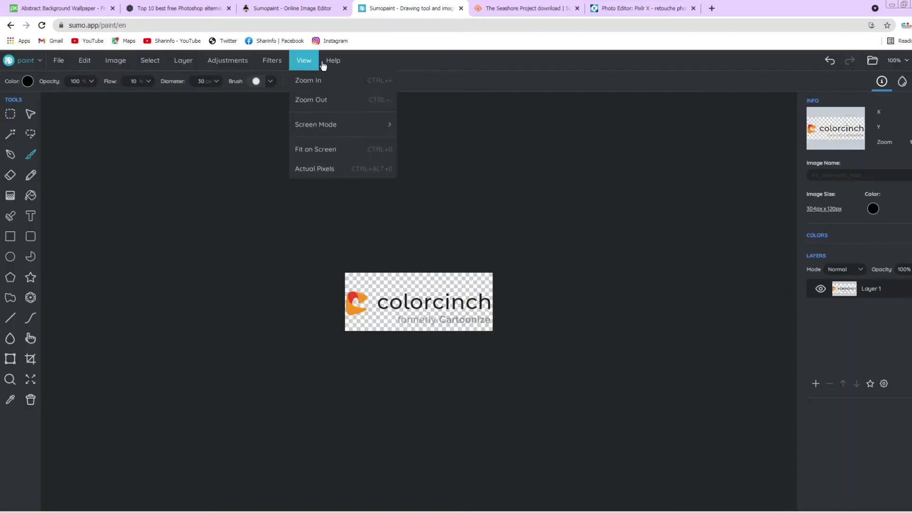
Shift the Colorcinch logo slightly upward on its canvas with the Move tool, testing undo and redo
left_click(869, 68)
left_click(774, 64)
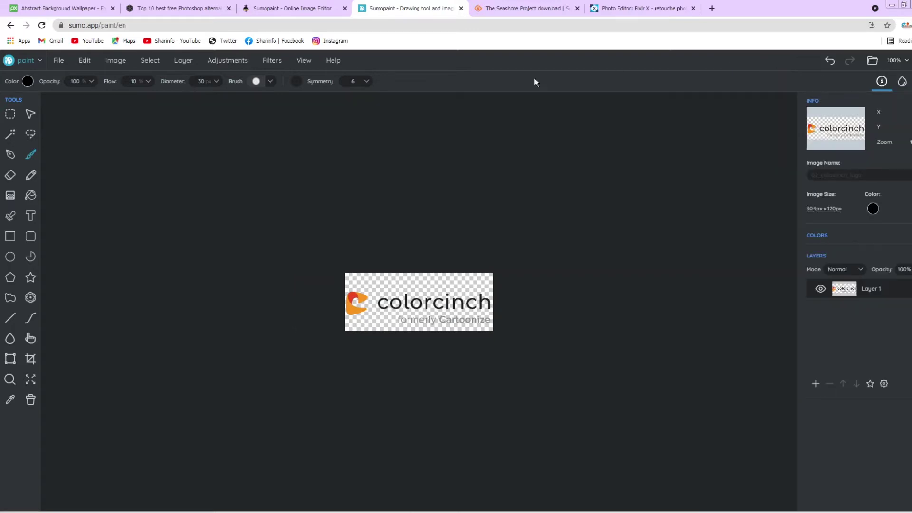
mouse_move(42, 65)
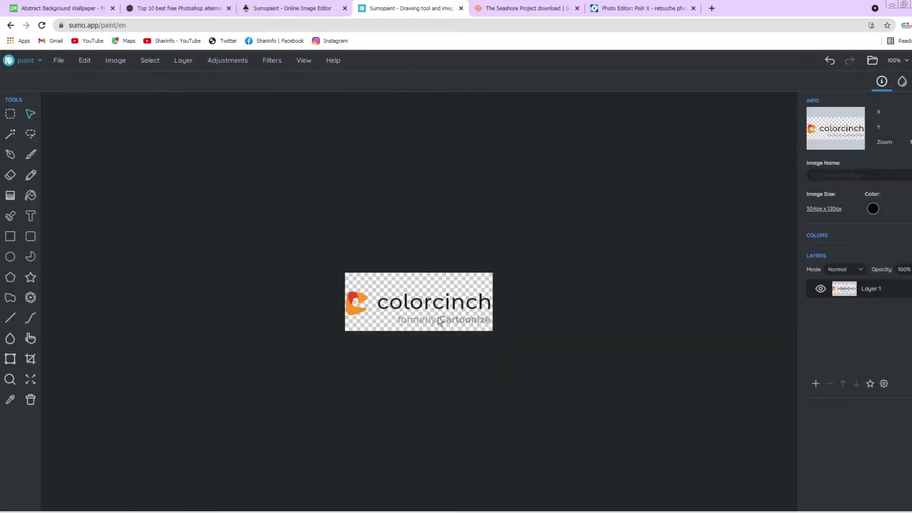
key("ctrl+z")
key("ctrl+y")
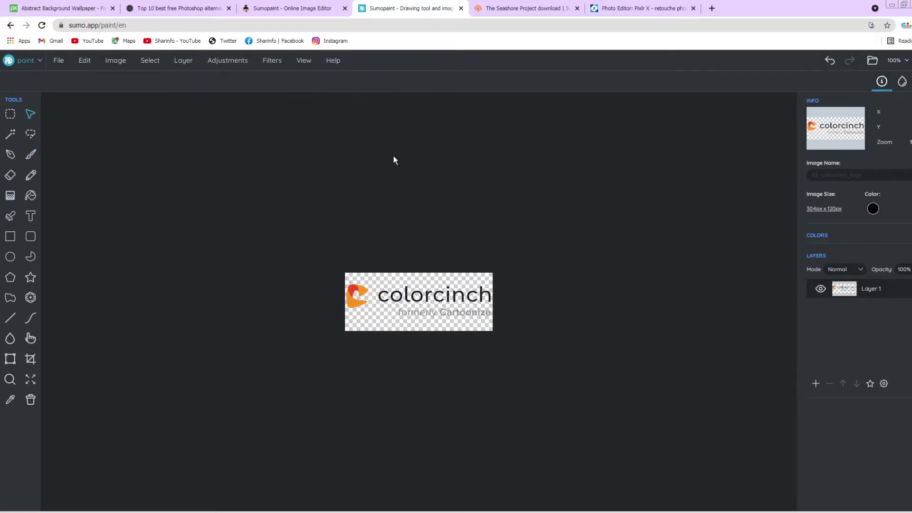
mouse_move(147, 65)
mouse_move(185, 65)
mouse_move(219, 144)
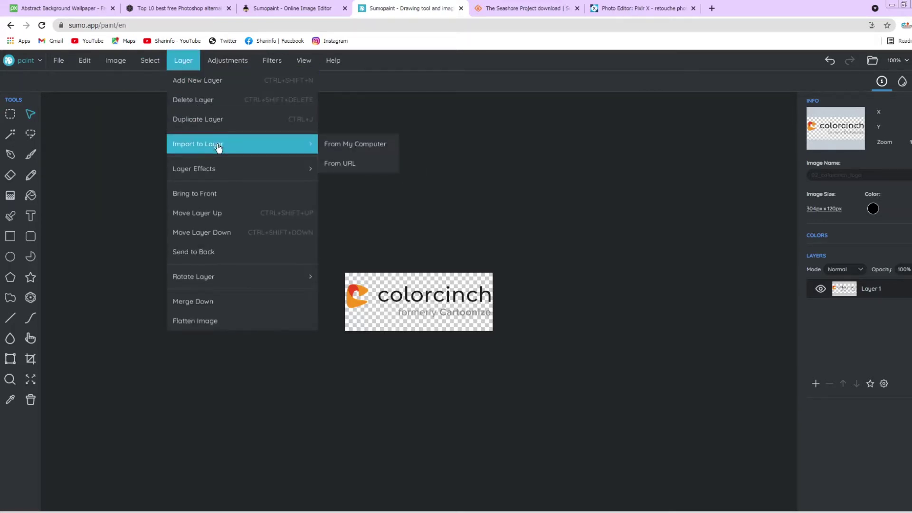
left_click(364, 146)
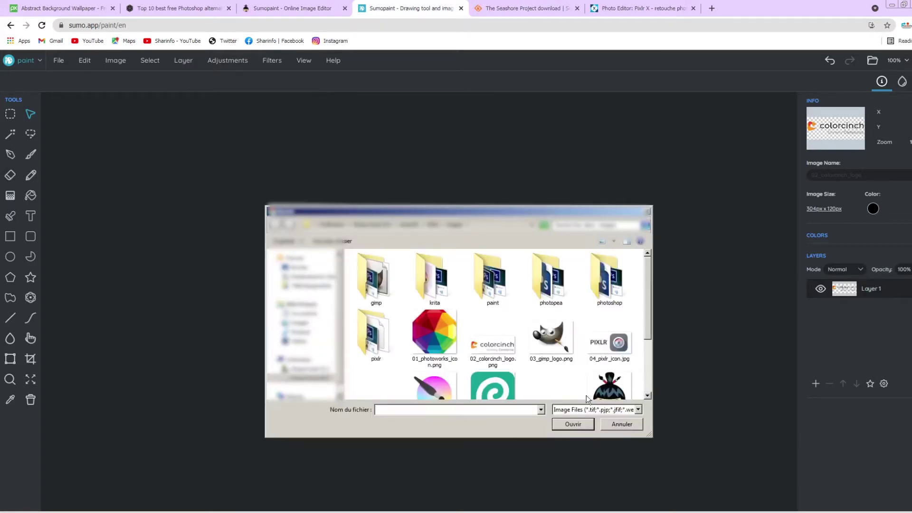
left_click(614, 426)
Create a new blank image with the 1280 x 720 (HD) preset
left_click(58, 61)
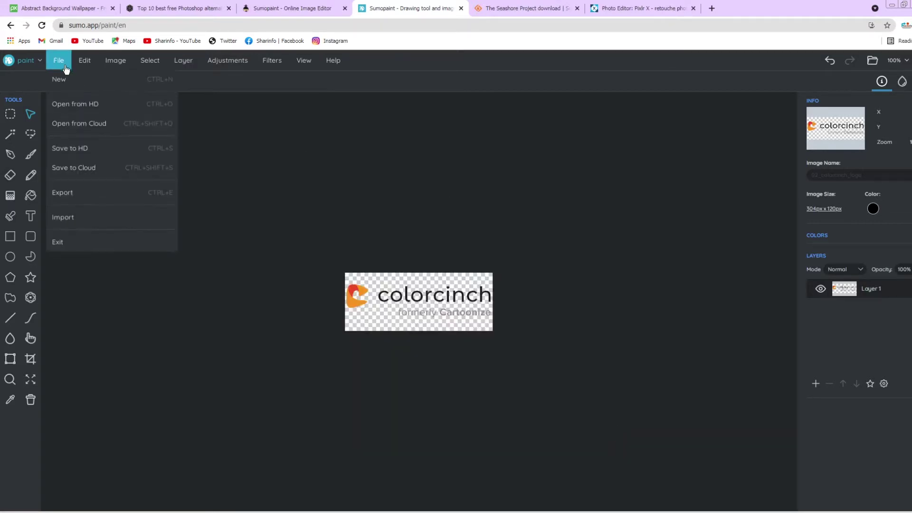
left_click(61, 82)
left_click(422, 305)
left_click(477, 251)
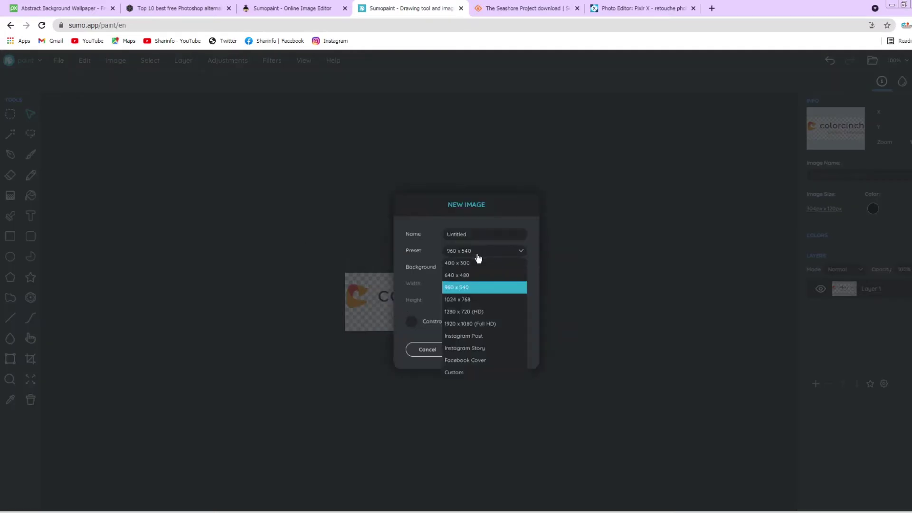
left_click(479, 314)
left_click(505, 350)
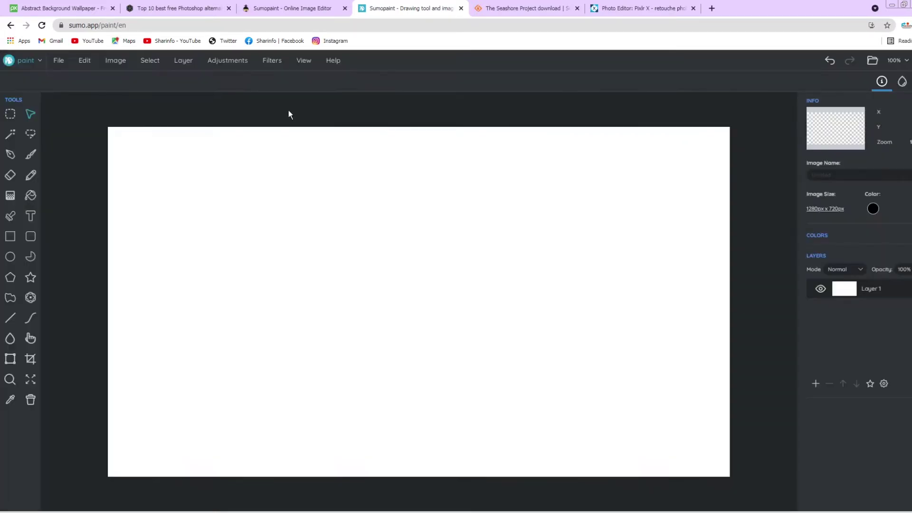
Import 01_photoworks_icon.png from the computer into a layer of the blank image
left_click(184, 60)
mouse_move(237, 144)
left_click(452, 363)
scroll(538, 361, "down", 3)
left_click(503, 373)
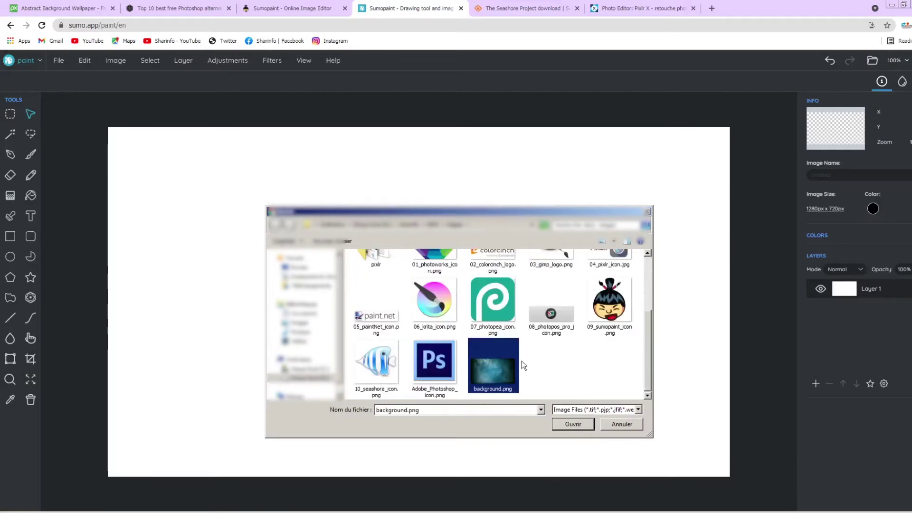
scroll(526, 370, "up", 1)
left_click(447, 285)
left_click(487, 289)
left_click(447, 289)
left_click(568, 425)
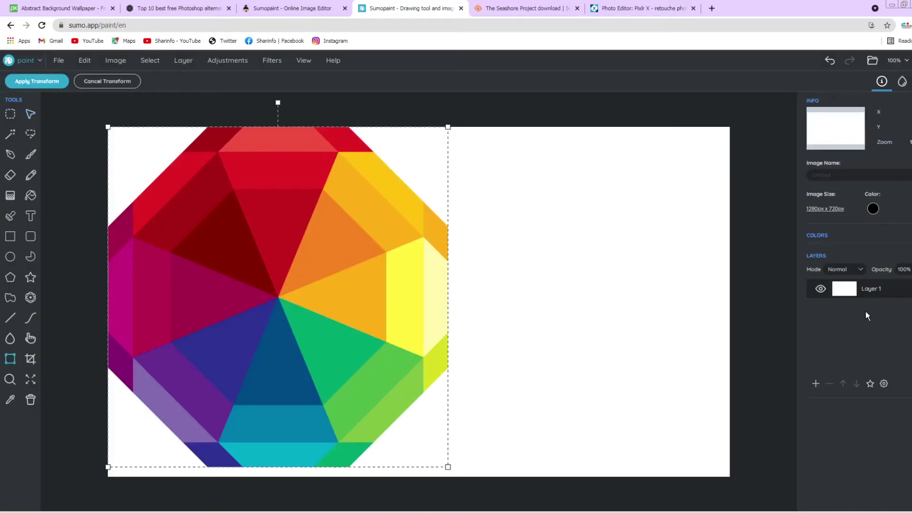
Scale the PhotoWorks icon down to about three quarters of its size and place it in the left half of the canvas
left_click_drag(418, 289, 515, 306)
left_click_drag(605, 475, 509, 381)
left_click_drag(448, 307, 361, 304)
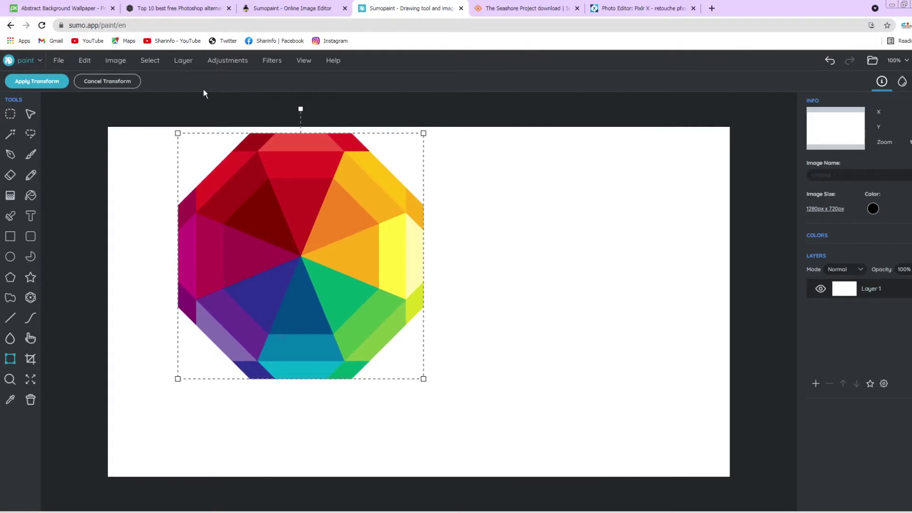
Import 02_colorcinch_logo.png from the computer as a layer and apply its transform at the canvas's upper-left corner
left_click(183, 60)
mouse_move(220, 148)
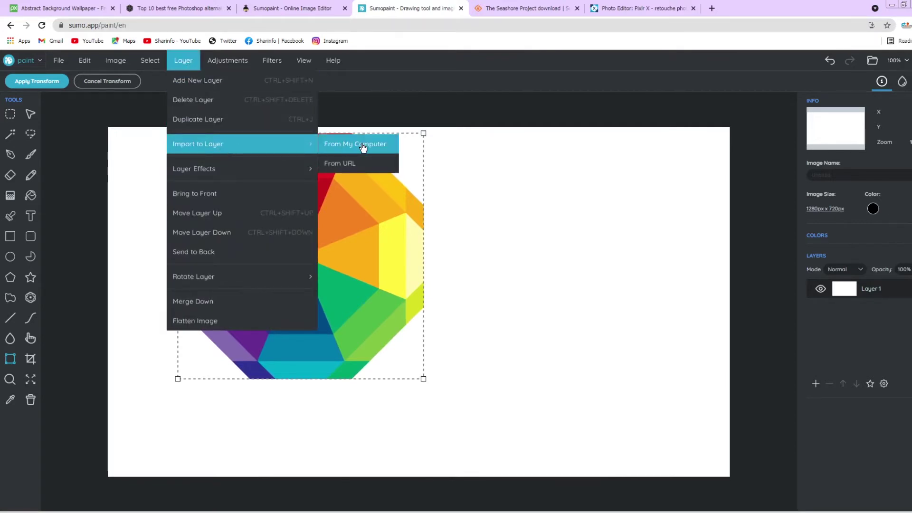
left_click(363, 147)
left_click(505, 350)
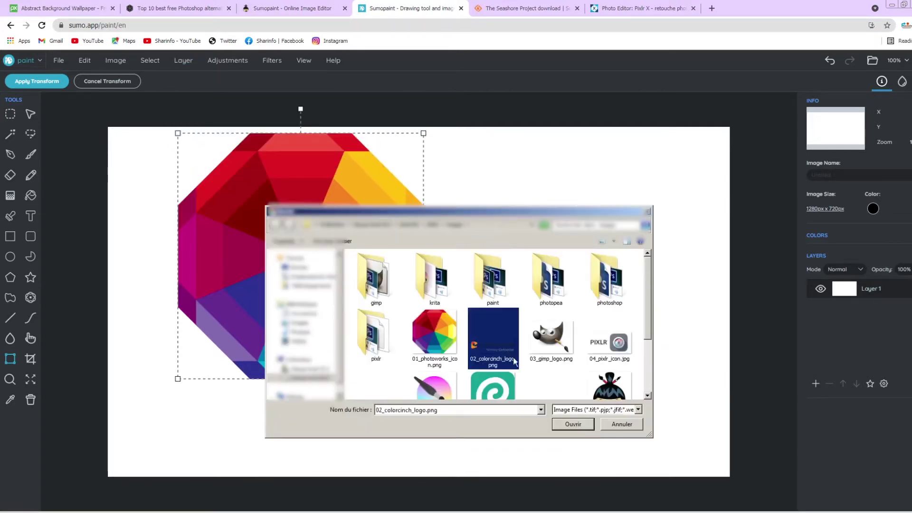
left_click(574, 425)
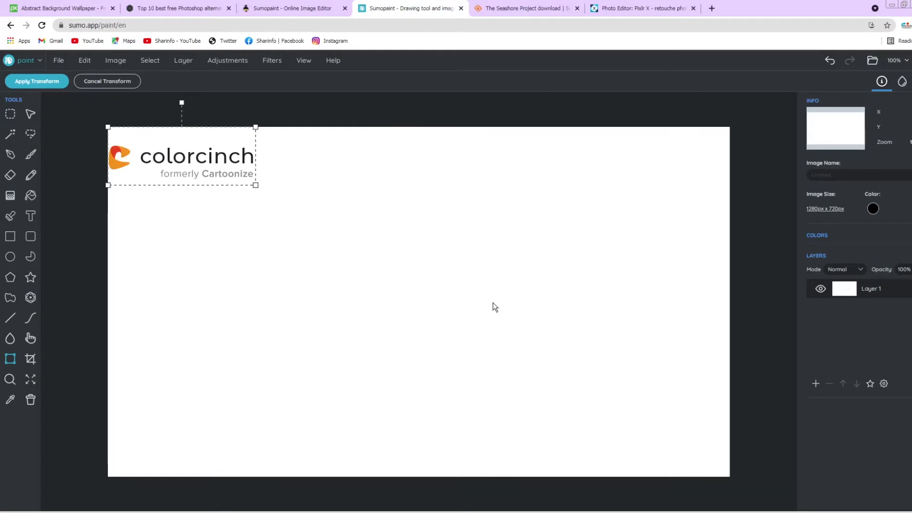
left_click(36, 81)
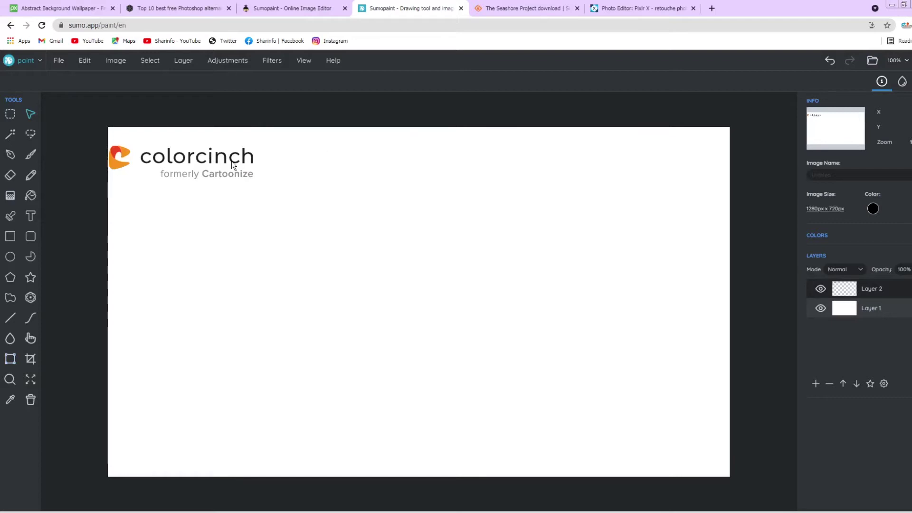
Import 01_photoworks_icon.png from the computer as another layer above the Colorcinch logo
left_click(184, 61)
left_click(228, 61)
left_click(184, 61)
mouse_move(229, 145)
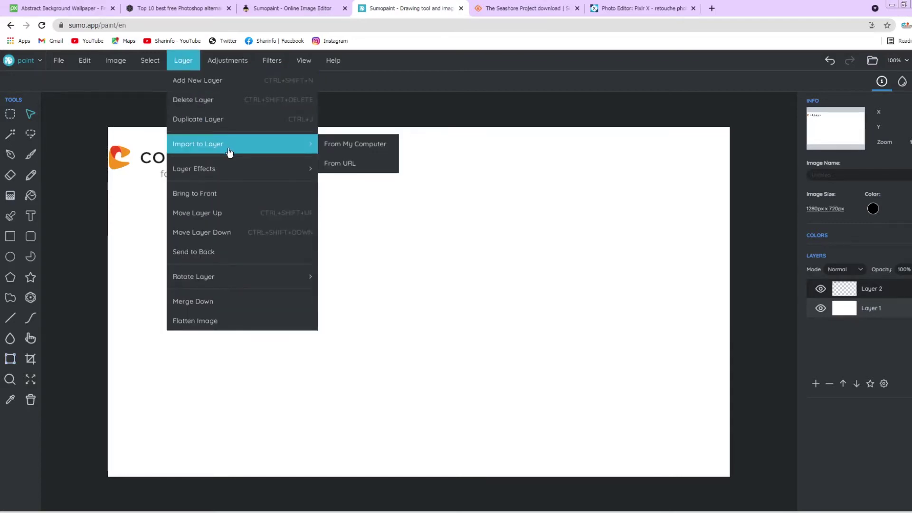
left_click(372, 144)
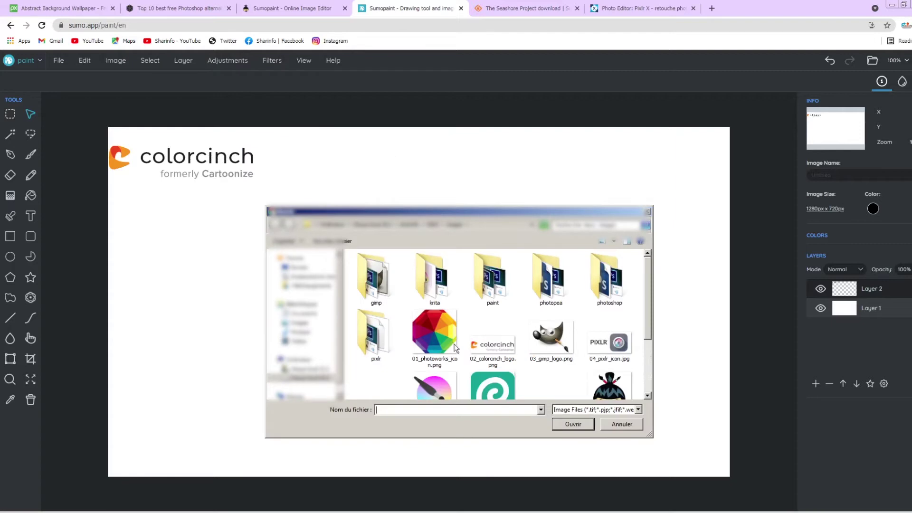
left_click(442, 352)
left_click(574, 424)
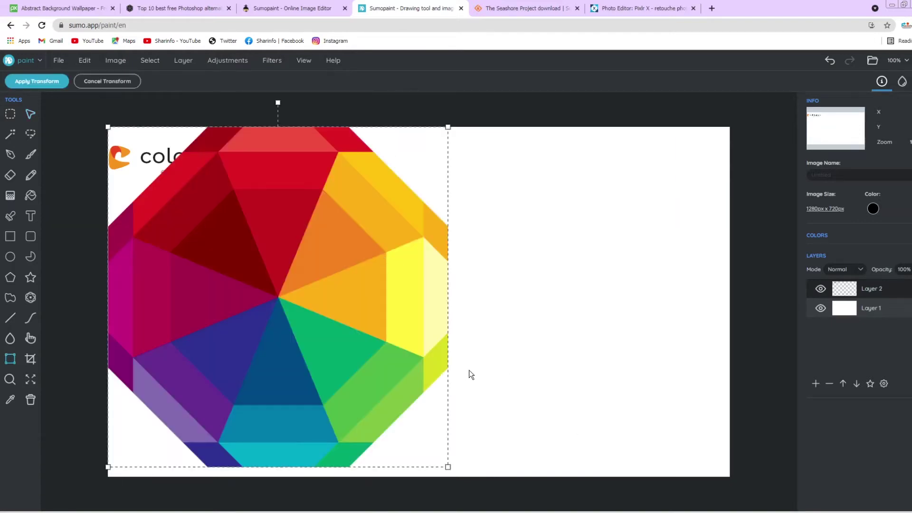
Scale the PhotoWorks icon to about half its size, apply the transform and move it to the right of the Colorcinch logo
left_click_drag(447, 467, 283, 303)
left_click_drag(232, 240, 273, 245)
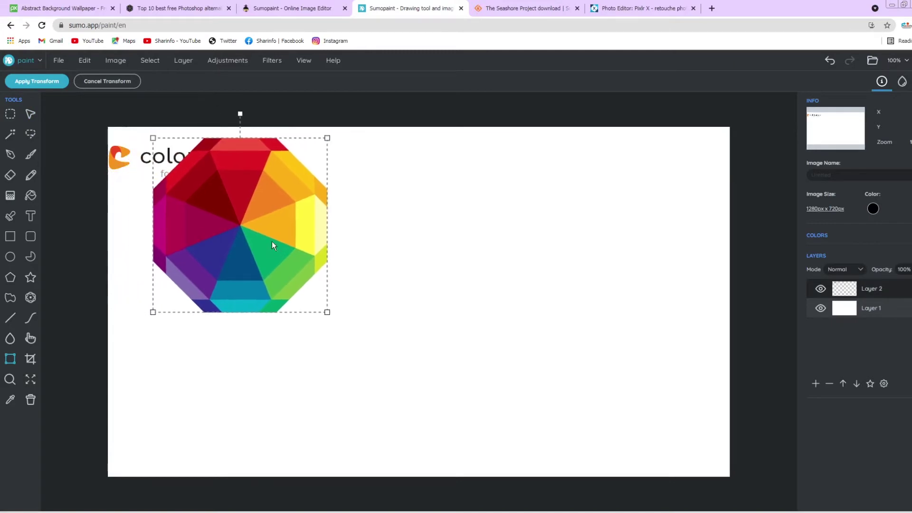
left_click(49, 82)
left_click_drag(222, 189, 309, 185)
Try to add the GIMP logo as a further layer, declining the Pro upgrade
key("ctrl+v")
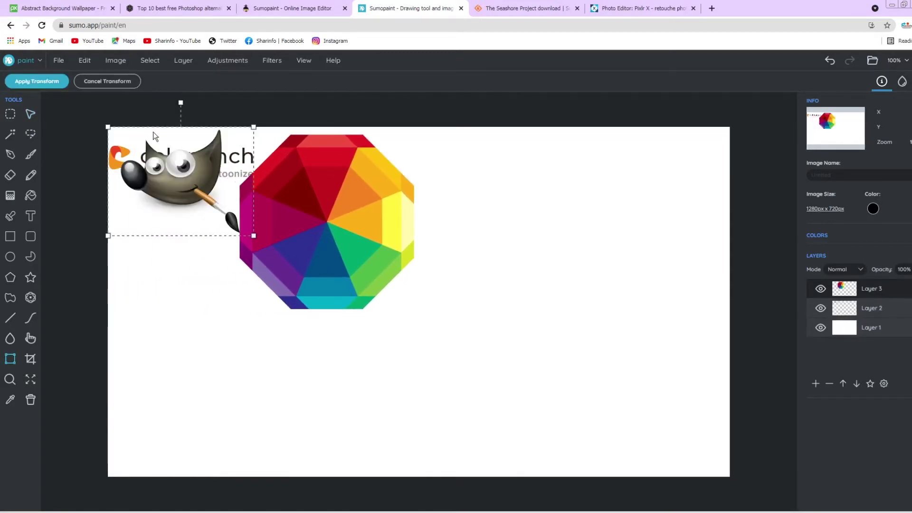
left_click(50, 83)
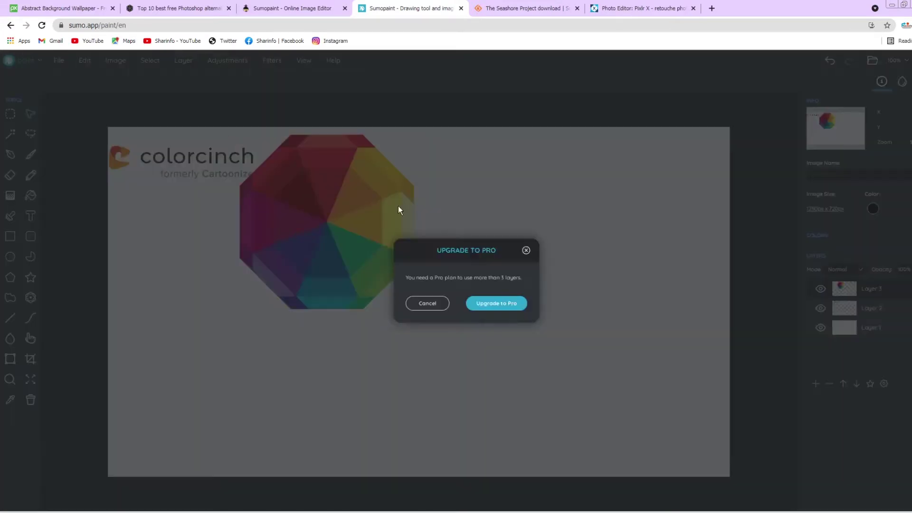
left_click(437, 305)
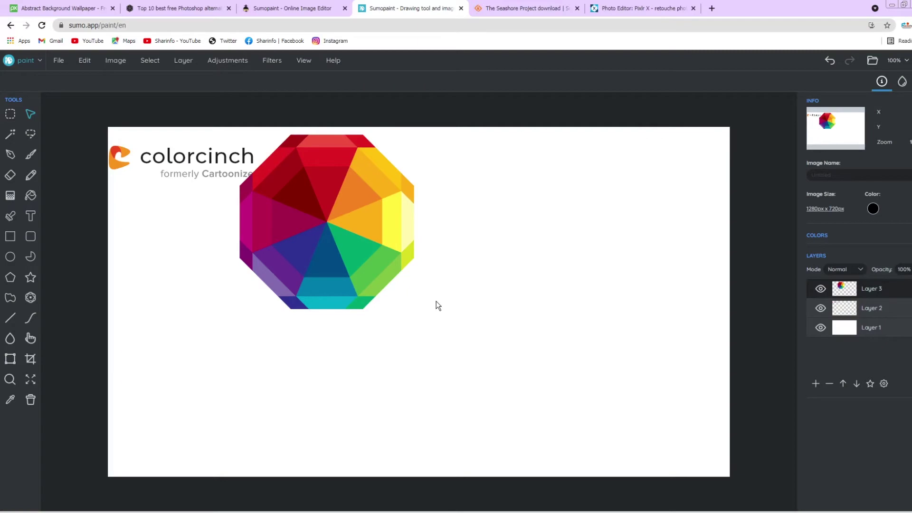
Exit the paint editor to return to the Sumo home page
left_click(116, 60)
left_click(59, 60)
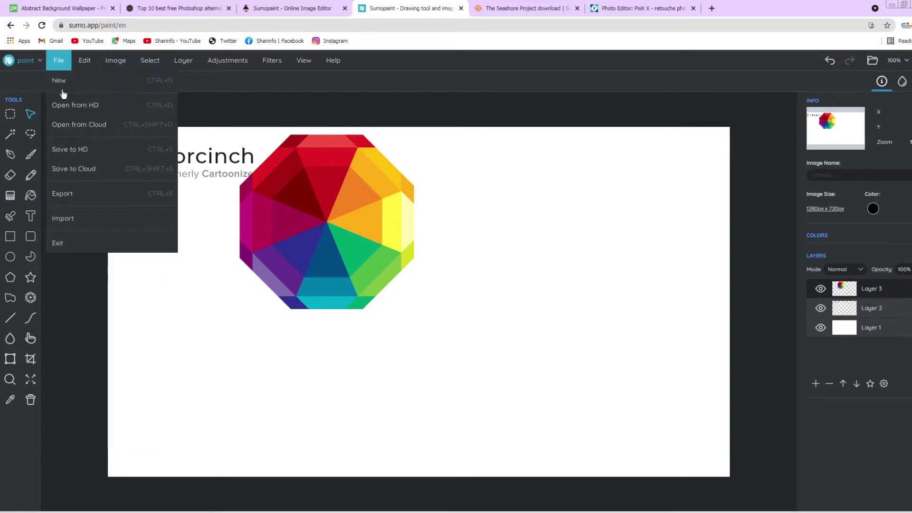
left_click(87, 248)
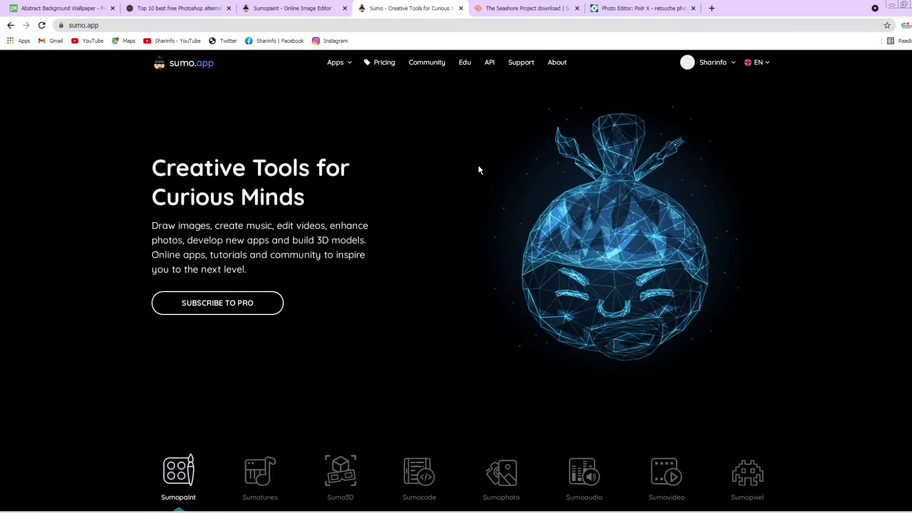
Open Sumo's pricing page and check the monthly price of the Pro plan
left_click(380, 62)
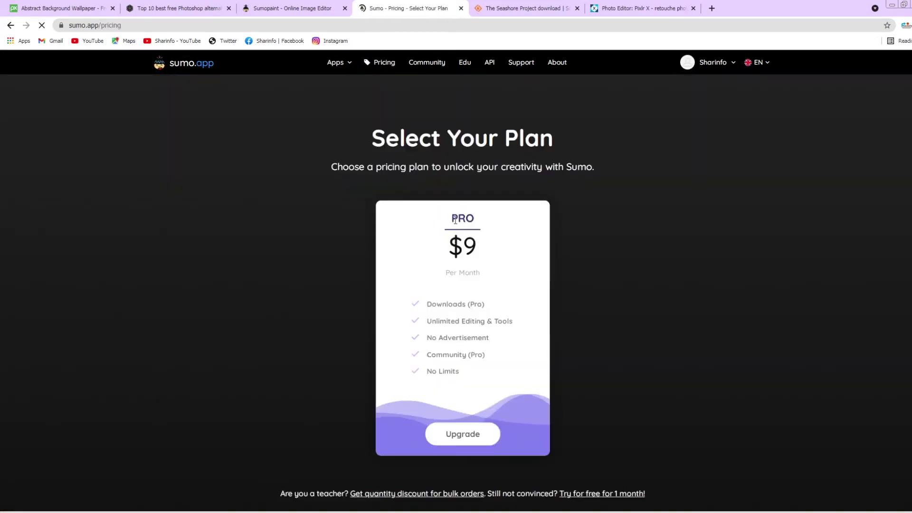
left_click_drag(479, 245, 435, 241)
left_click(478, 272)
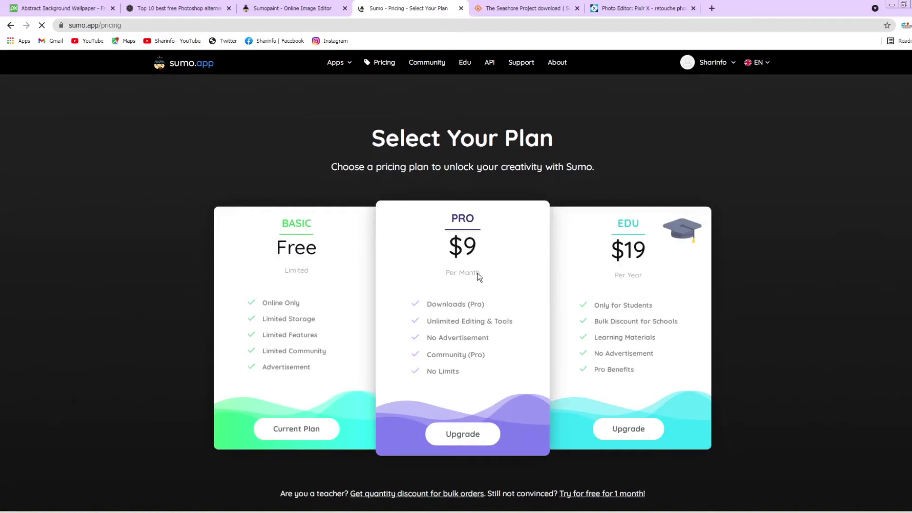
left_click(443, 279)
Log out of the Sumo account and close its browser tab
left_click(732, 65)
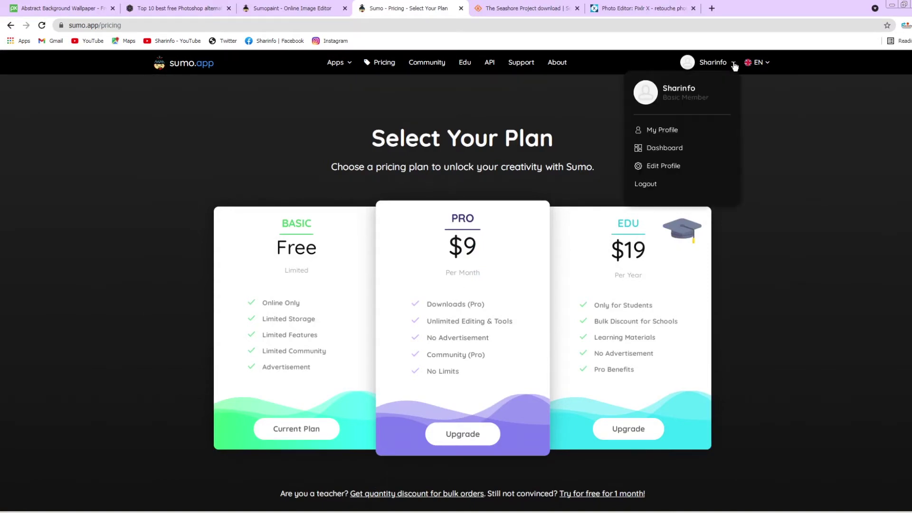
left_click(647, 184)
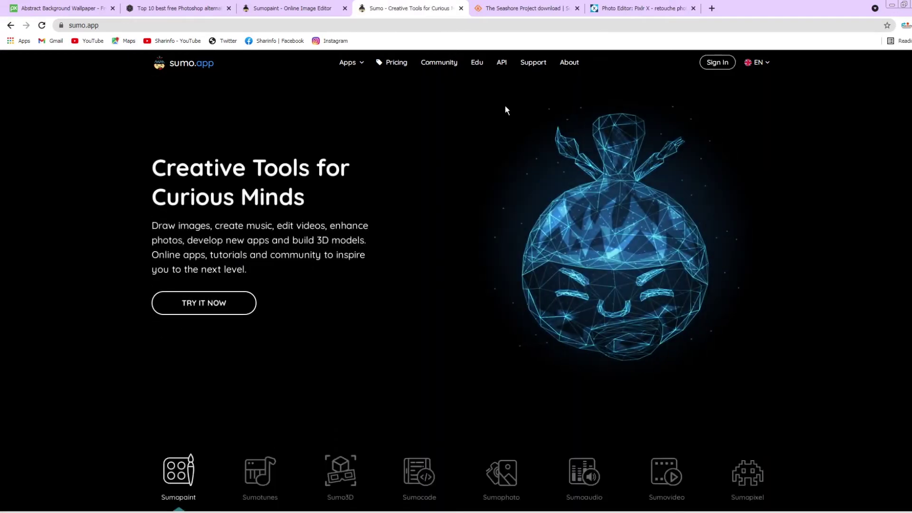
left_click(461, 8)
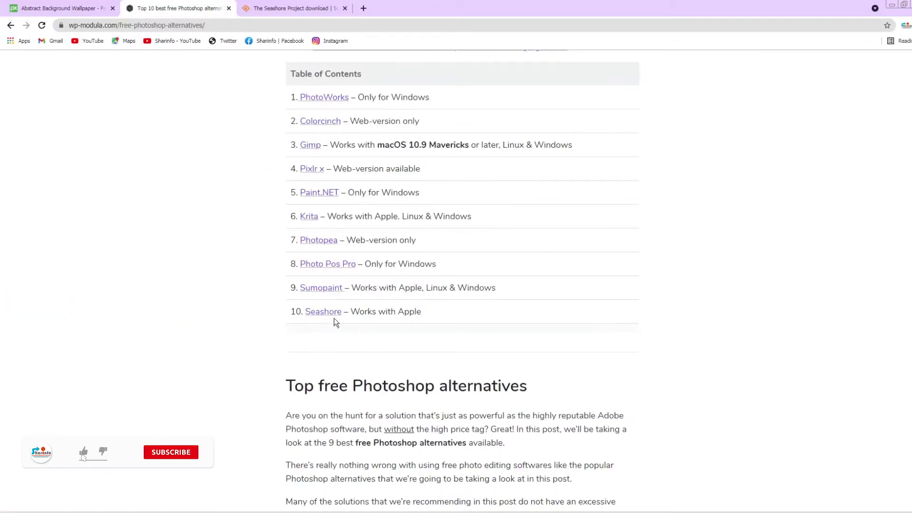
Go to the article's Seashore entry, then review the Seashore project's summary, samples and release activity on SourceForge
left_click(325, 317)
key("ctrl+Tab")
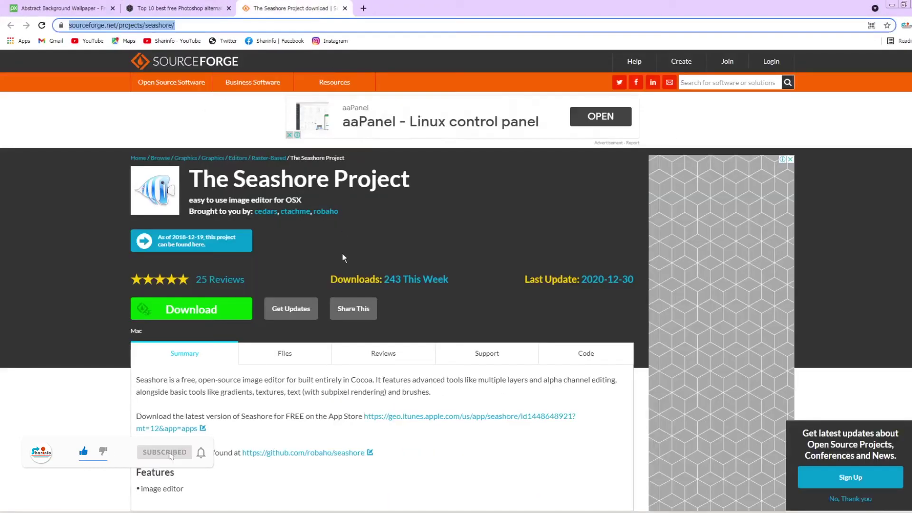
scroll(244, 290, "down", 7)
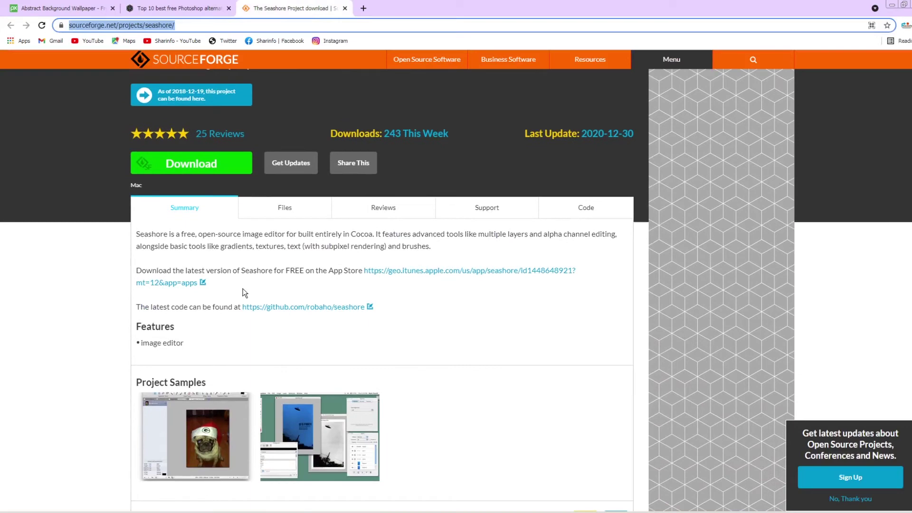
scroll(243, 290, "down", 2)
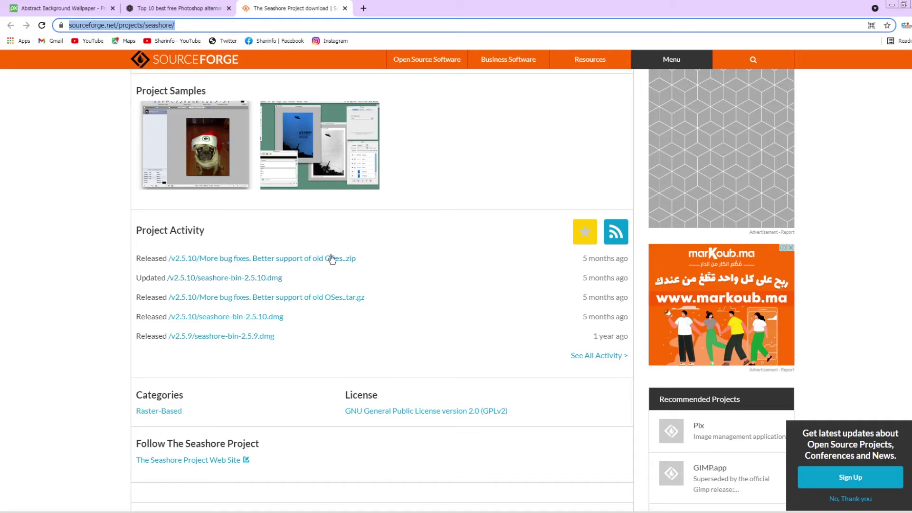
scroll(436, 291, "up", 4)
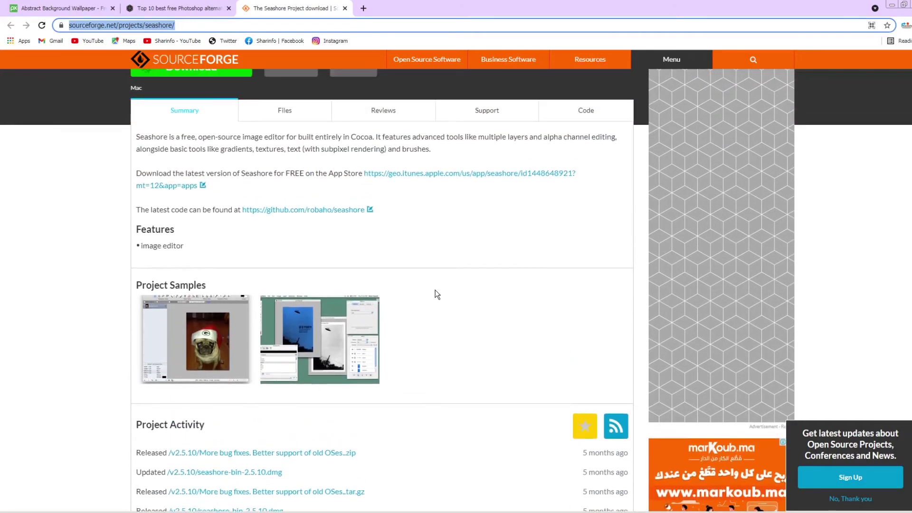
Read the article's list of Seashore cons, highlighting the one about App Store availability
left_click(201, 9)
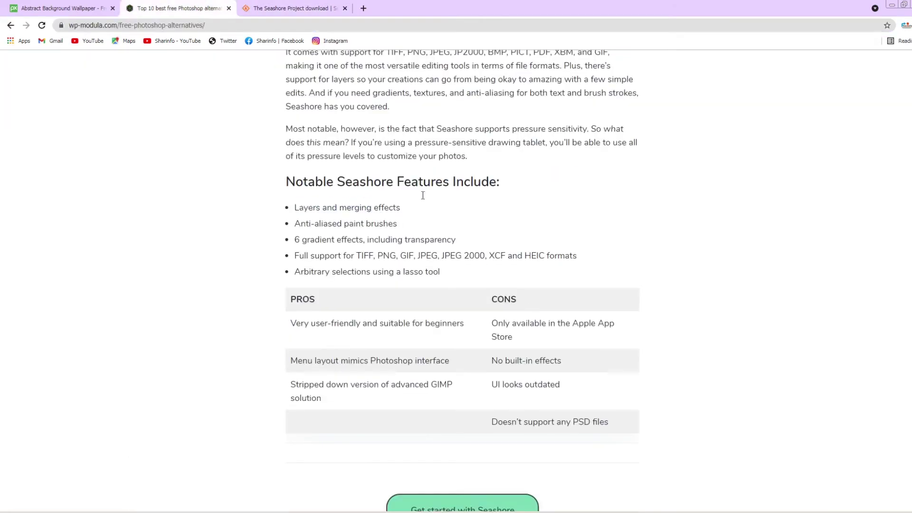
left_click_drag(493, 323, 513, 337)
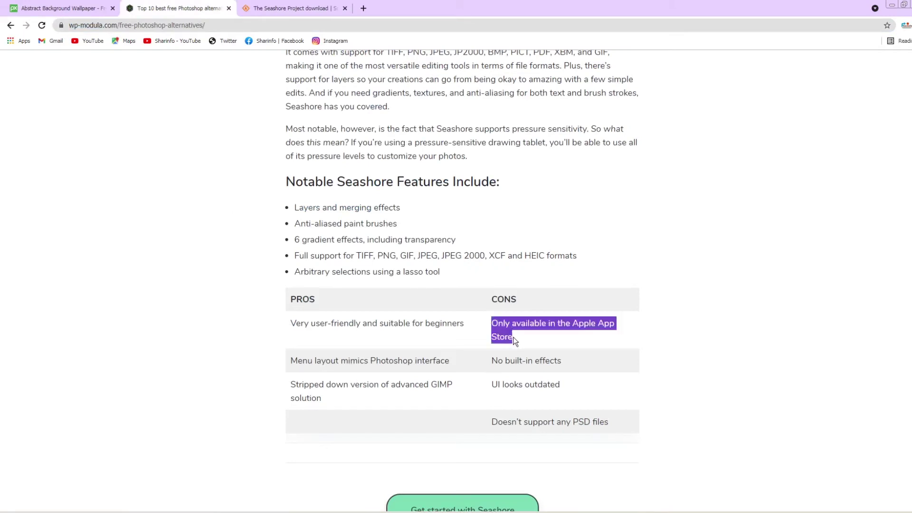
left_click(536, 353)
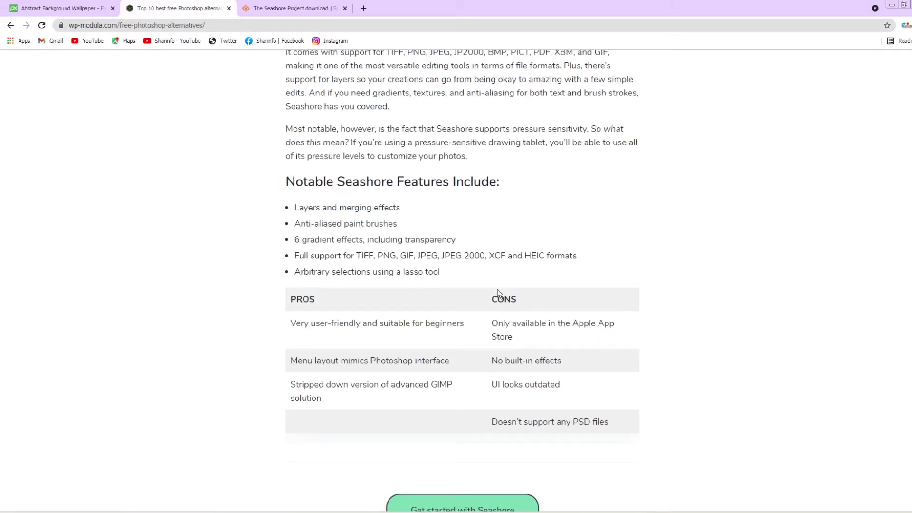
Return to the SourceForge Seashore page and read its user ratings and reviews
key("ctrl+Tab")
scroll(285, 364, "down", 10)
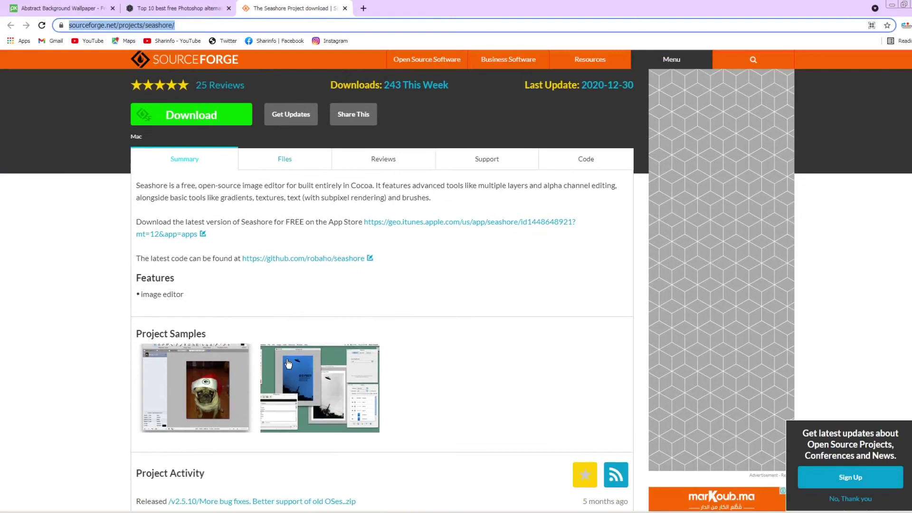
scroll(288, 364, "down", 12)
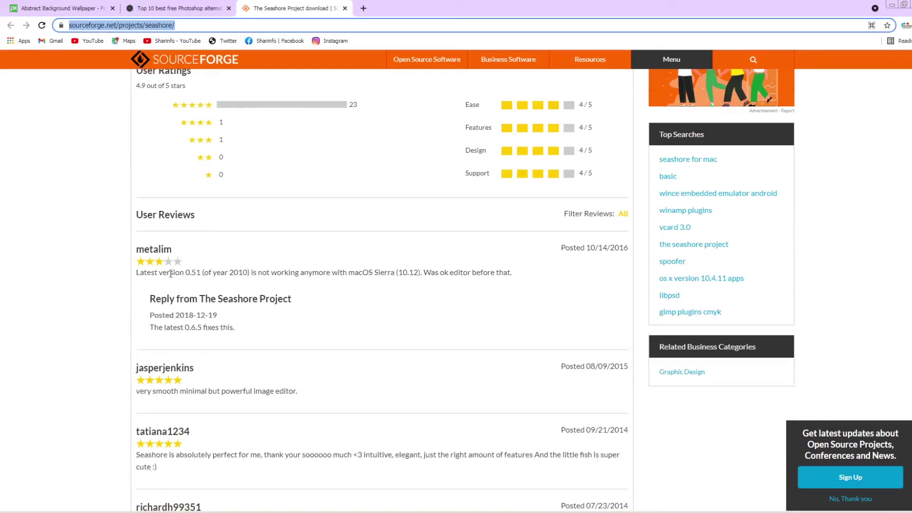
Read through the individual Seashore user reviews on SourceForge, highlighting passages in them down to the additional project details
left_click(562, 253)
triple_click(628, 247)
left_click(259, 270)
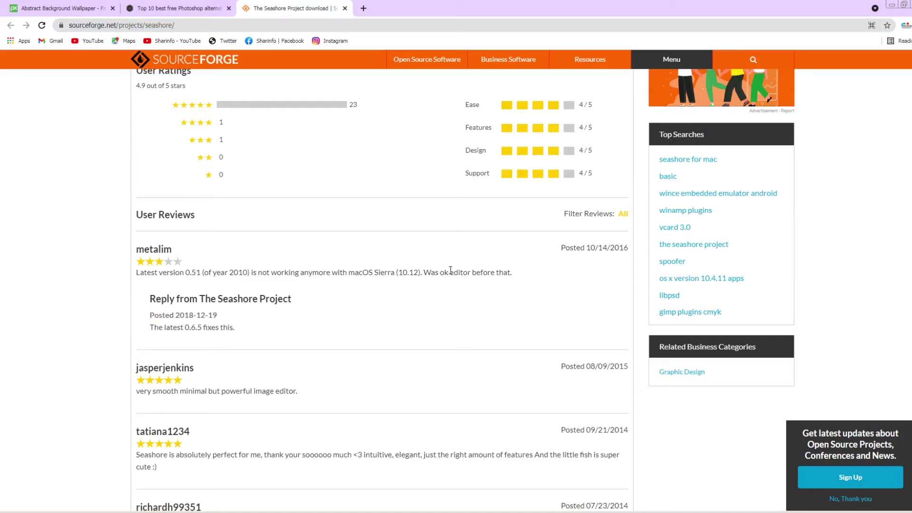
left_click_drag(139, 391, 295, 387)
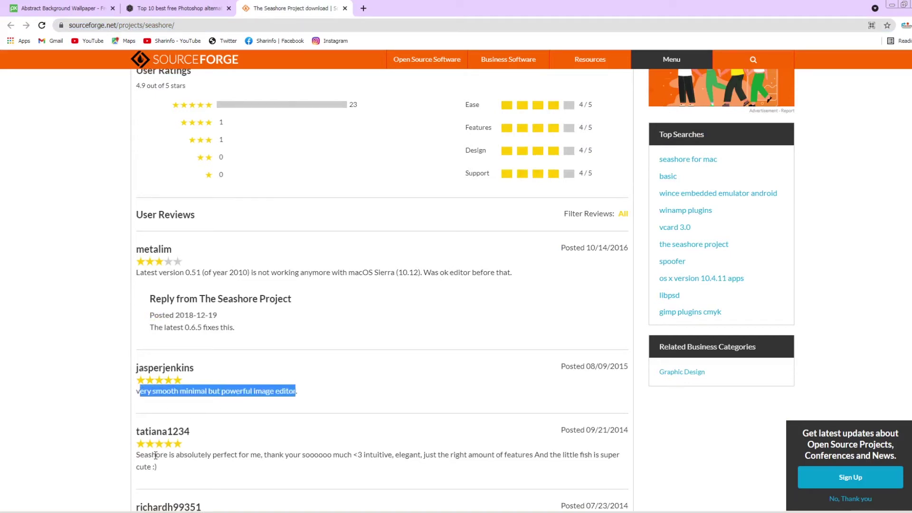
left_click_drag(157, 451, 262, 455)
left_click(264, 454)
scroll(291, 457, "down", 2)
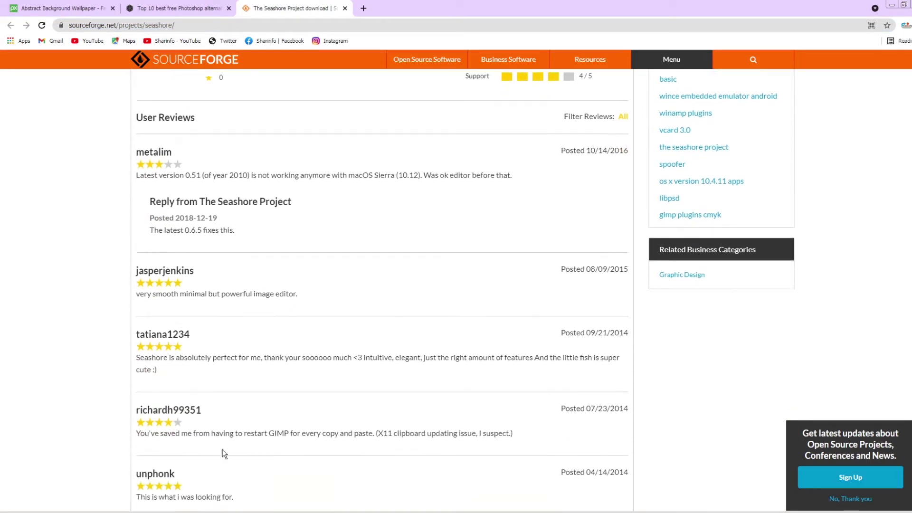
left_click_drag(206, 435, 374, 434)
left_click(442, 438)
scroll(430, 438, "down", 2)
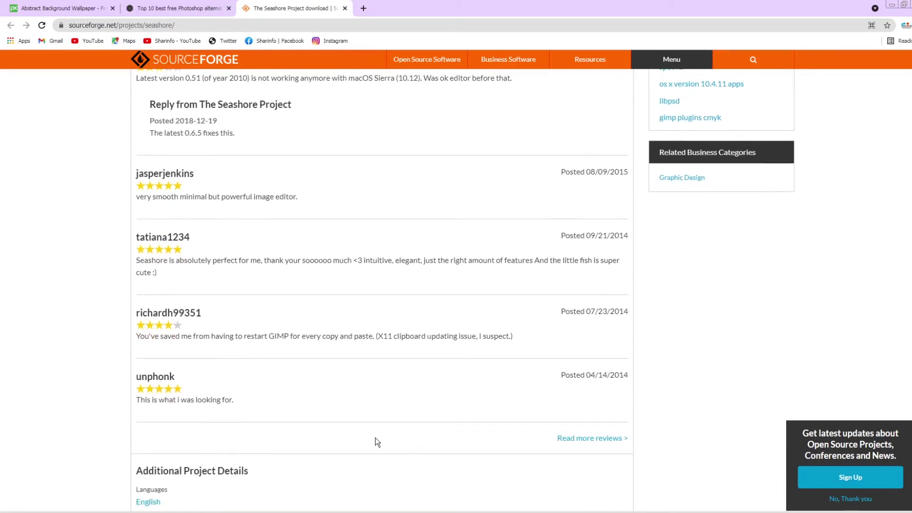
left_click_drag(138, 401, 236, 401)
left_click(306, 410)
scroll(306, 409, "down", 2)
scroll(307, 410, "down", 2)
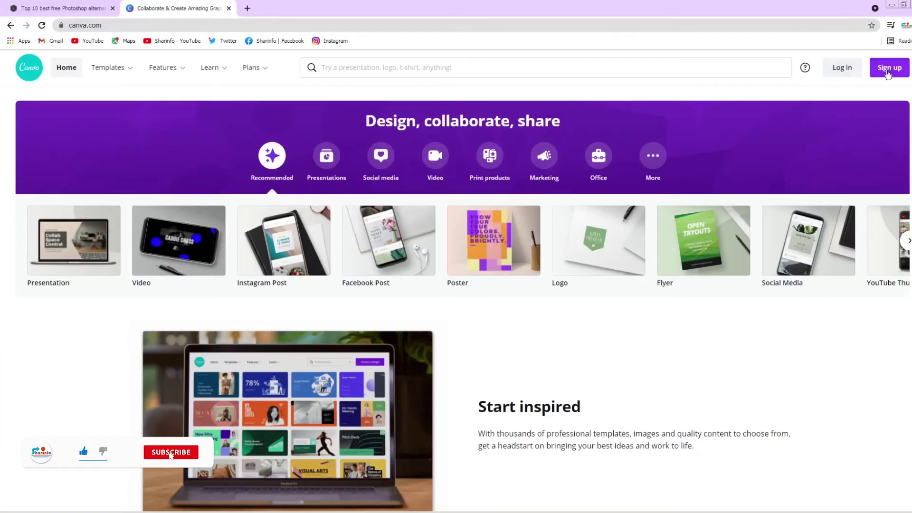
Sign up for a Canva account by email, submitting the account name, email address and password
scroll(680, 277, "down", 5)
scroll(682, 277, "up", 4)
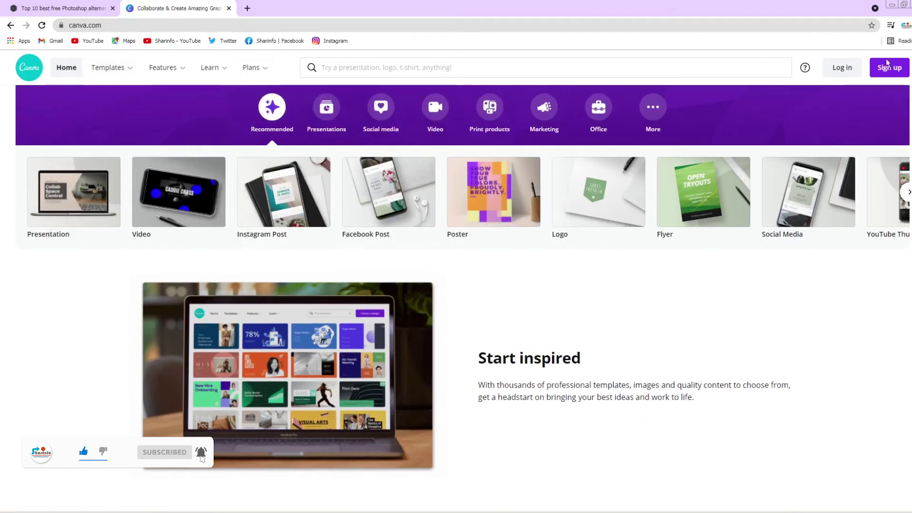
left_click(890, 68)
left_click(380, 269)
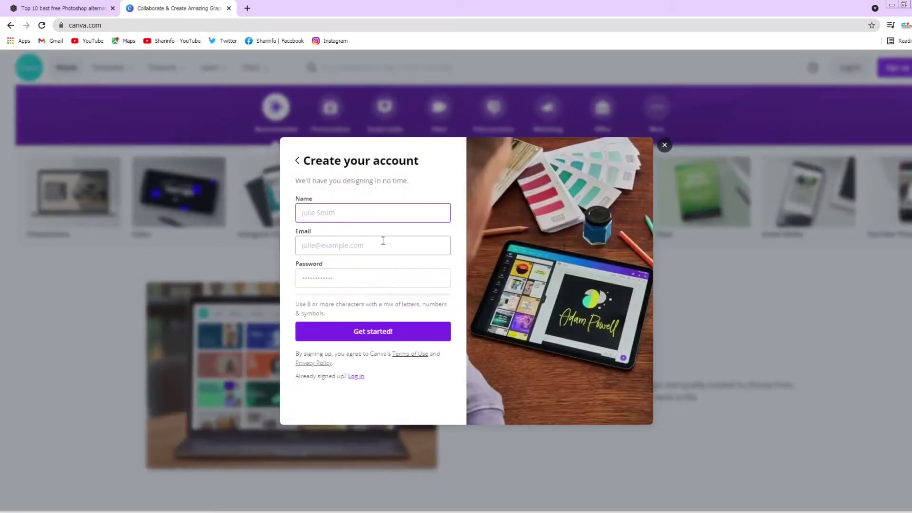
type("sharinfo")
left_click(377, 280)
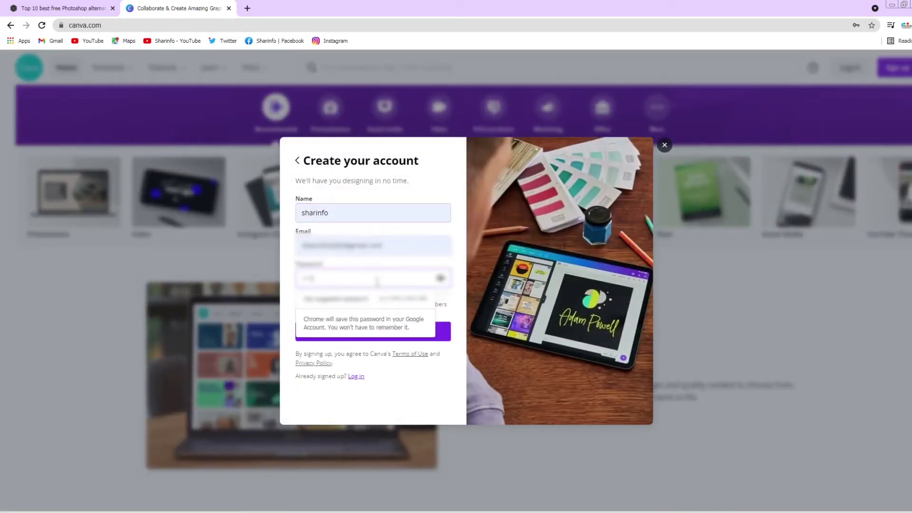
type("********")
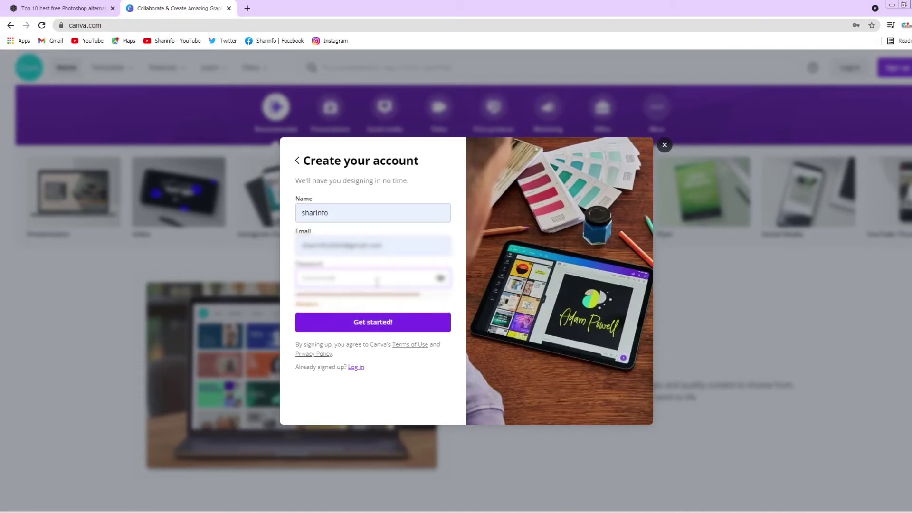
left_click(377, 323)
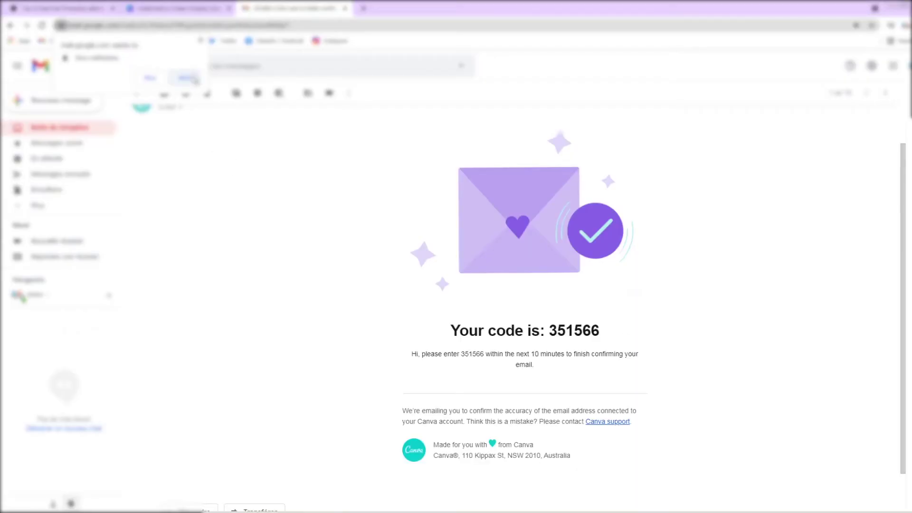
double_click(574, 330)
right_click(560, 333)
left_click(574, 340)
left_click(157, 8)
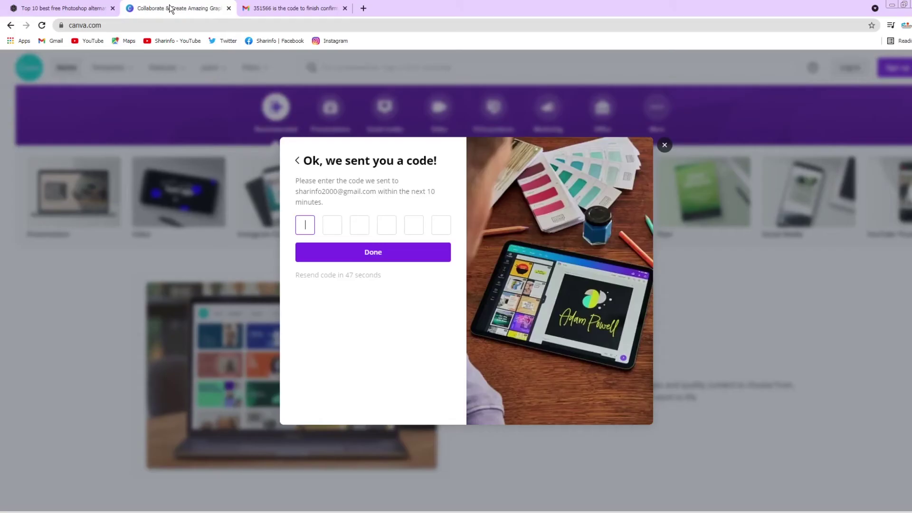
right_click(307, 229)
left_click(333, 284)
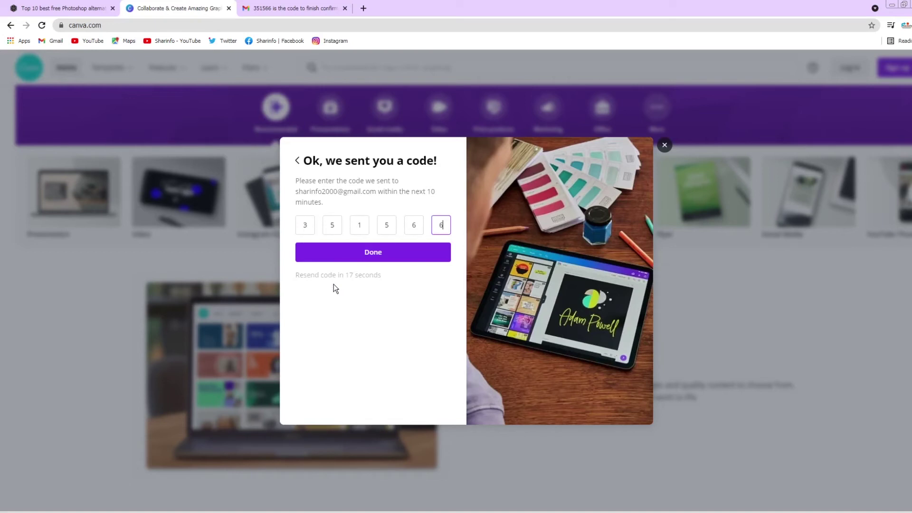
left_click(368, 255)
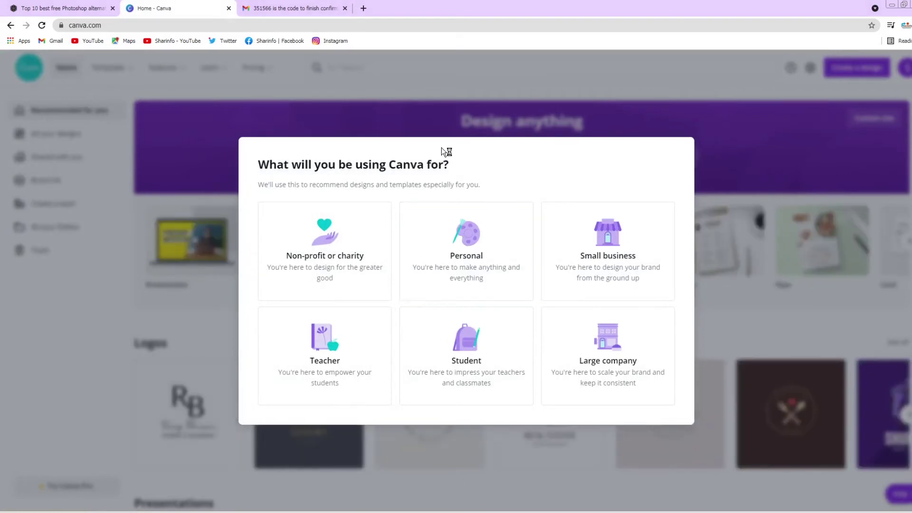
Complete the Canva onboarding for Personal use without the Pro trial, and open a blank Instagram Post design
left_click(488, 237)
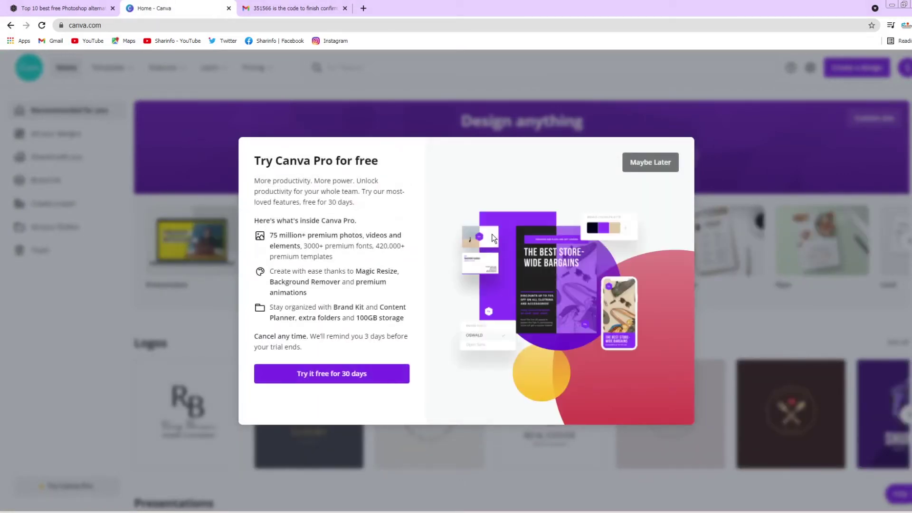
left_click(660, 166)
left_click(679, 348)
left_click(679, 347)
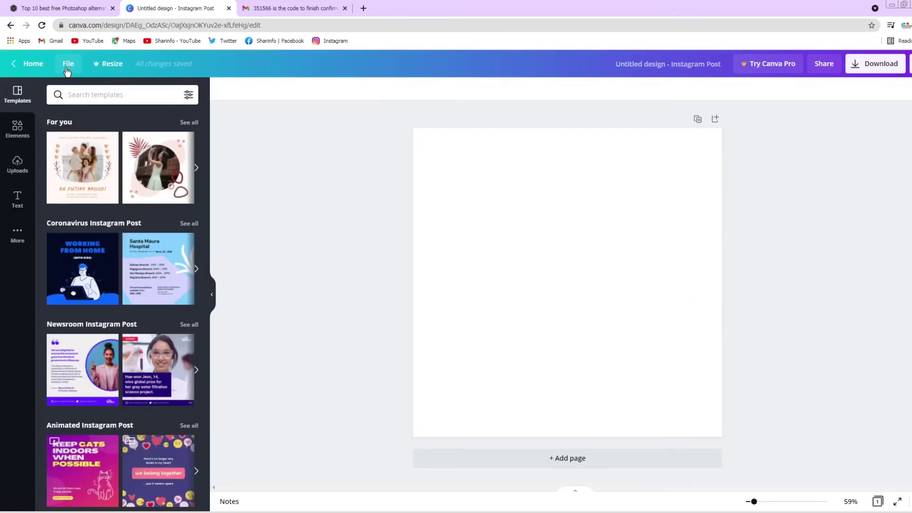
Create a new 1280 × 720 px YouTube Thumbnail design and dismiss the Elements tab introduction
left_click(67, 63)
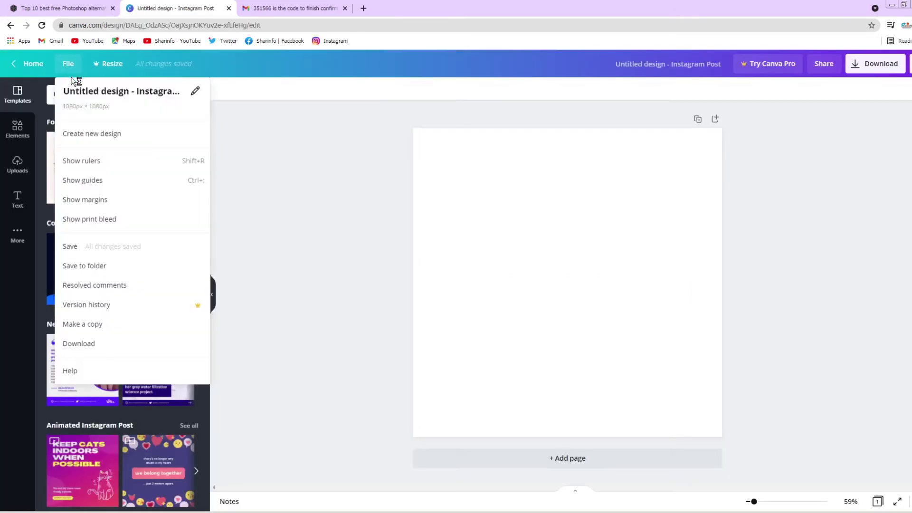
left_click(100, 137)
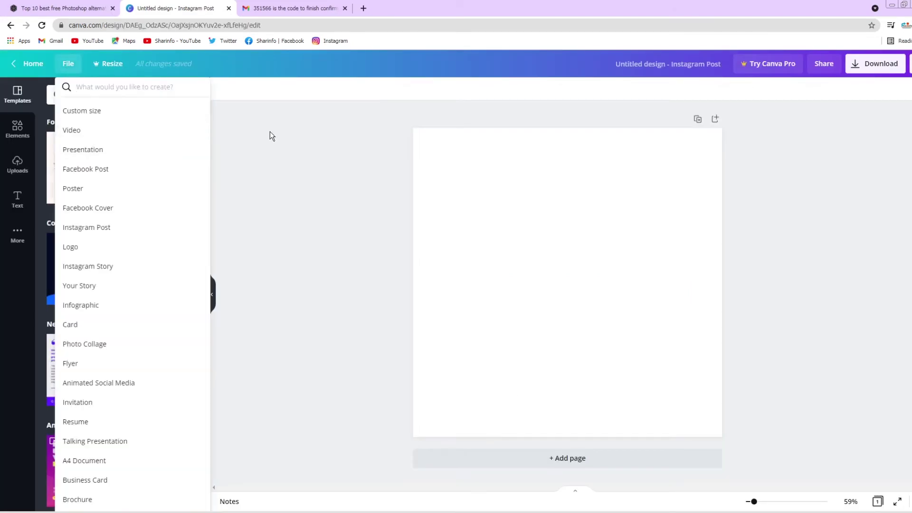
left_click(156, 112)
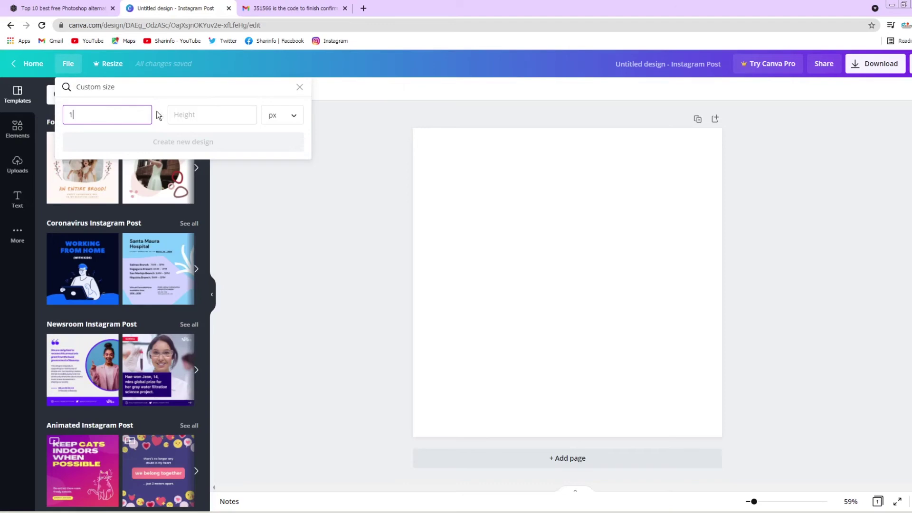
key("Tab")
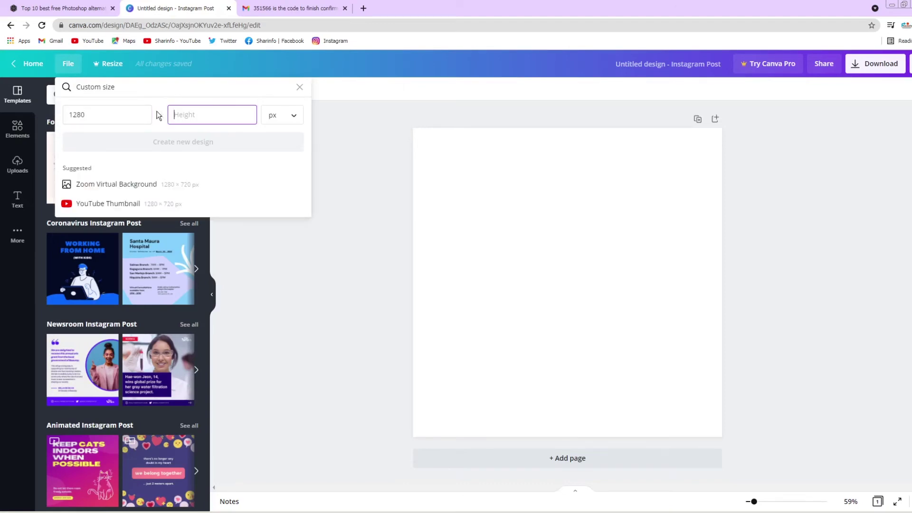
type("720")
left_click(195, 209)
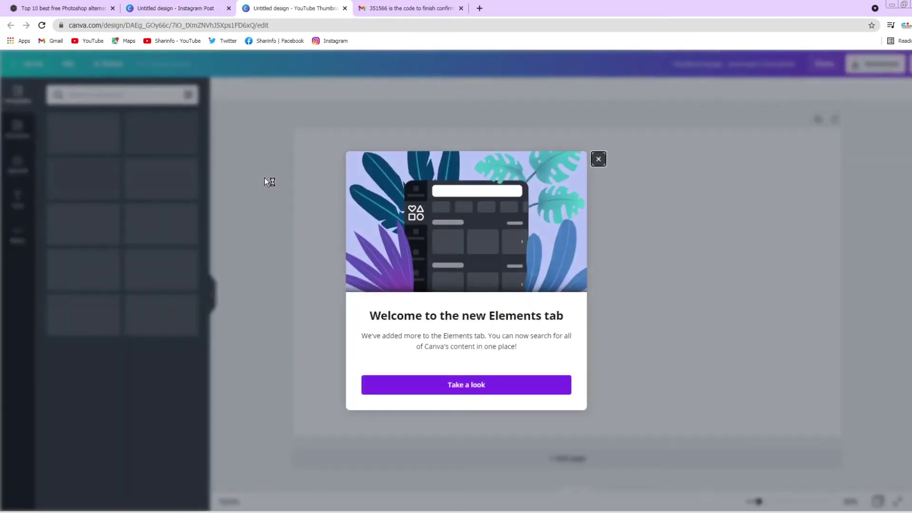
key("Escape")
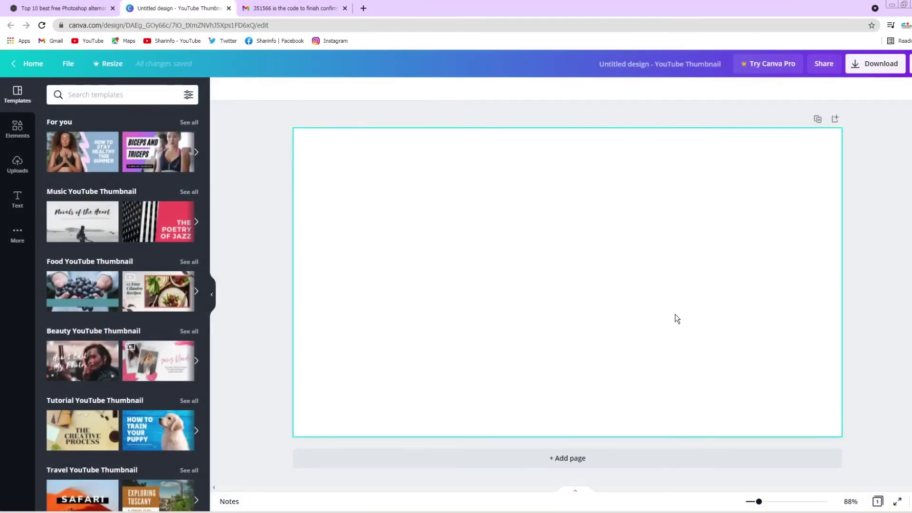
Upload the image files from 01_photoworks_icon.png through background.png from the device to the Canva uploads
left_click(19, 179)
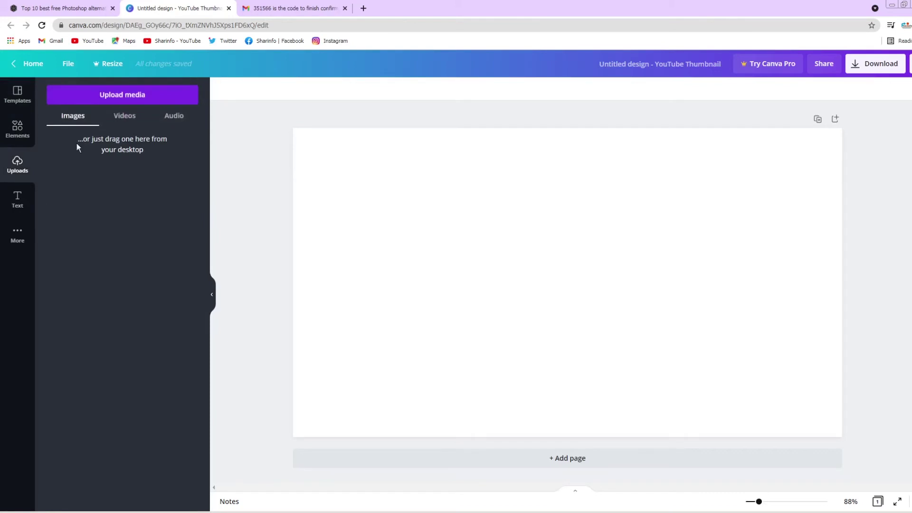
left_click(116, 99)
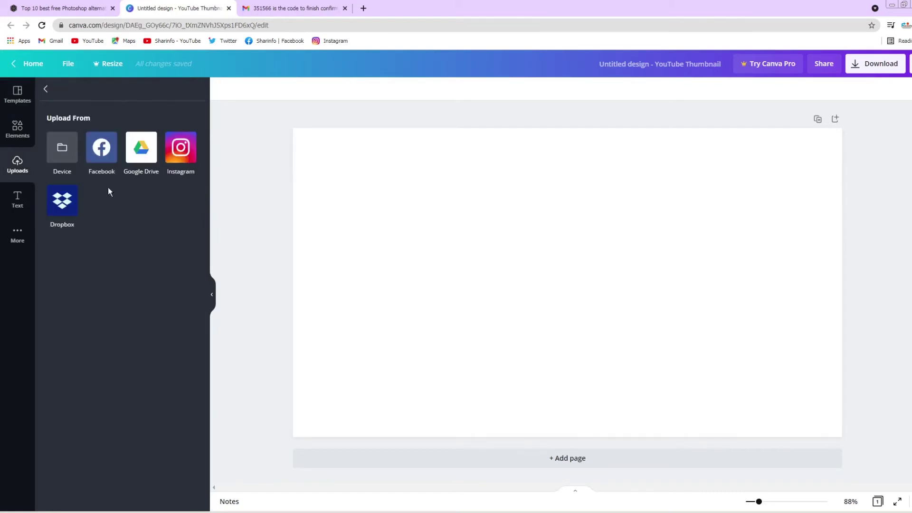
left_click(70, 163)
left_click(435, 332)
scroll(435, 333, "down", 2)
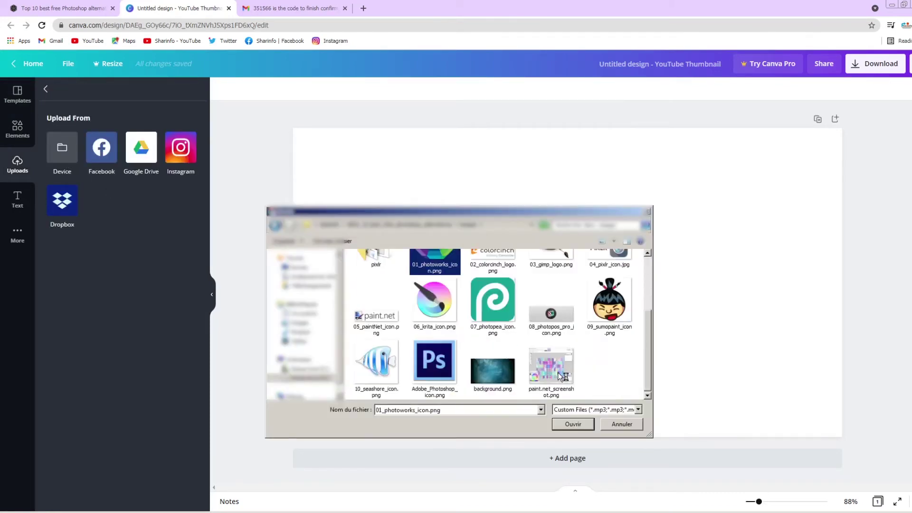
left_click(504, 376, "shift")
left_click(572, 424)
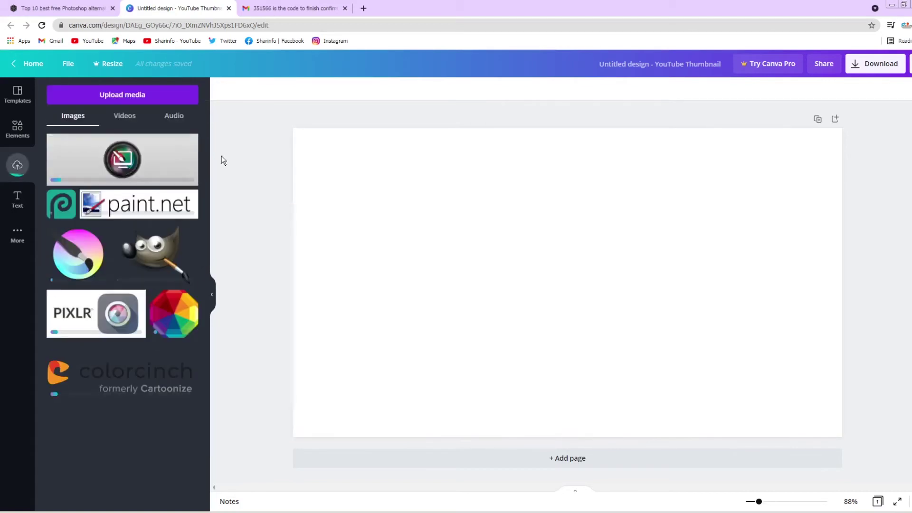
Upload the finished Photoshop alternatives thumbnail from the device's photoshop folder
left_click(142, 94)
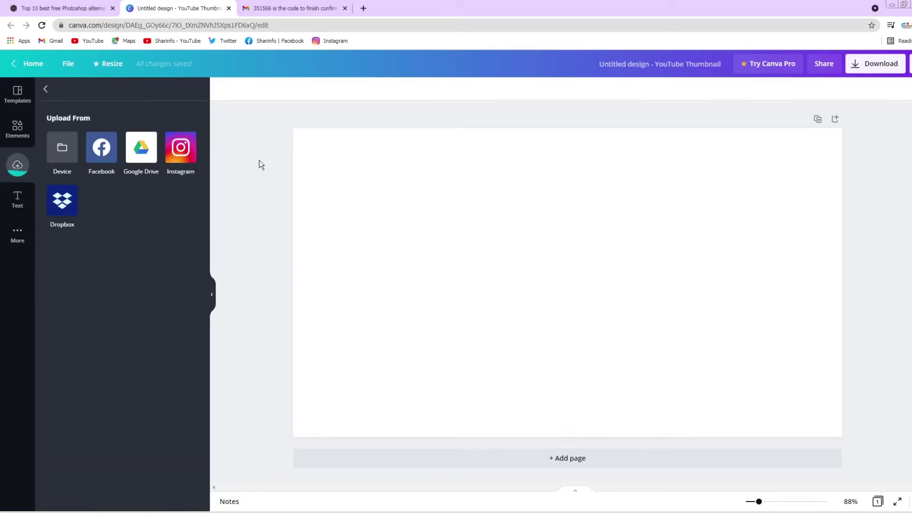
left_click(84, 164)
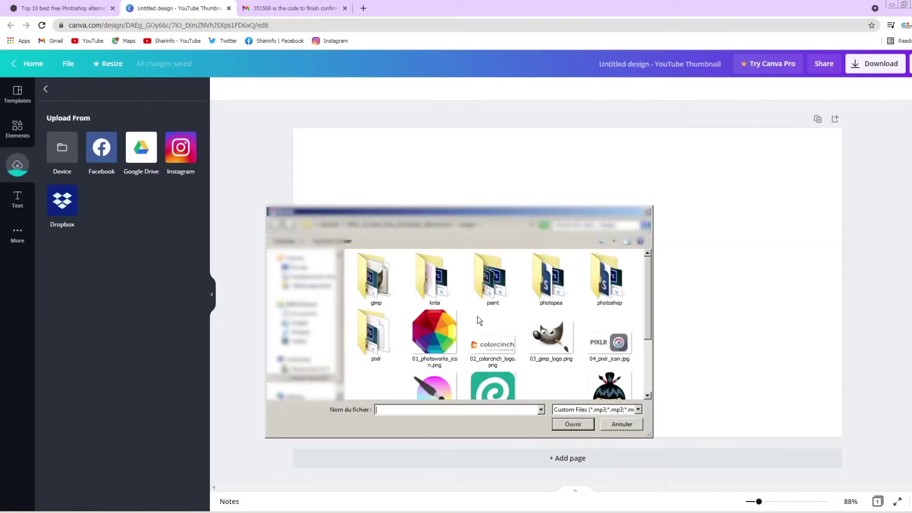
double_click(608, 295)
left_click(380, 270)
left_click(572, 424)
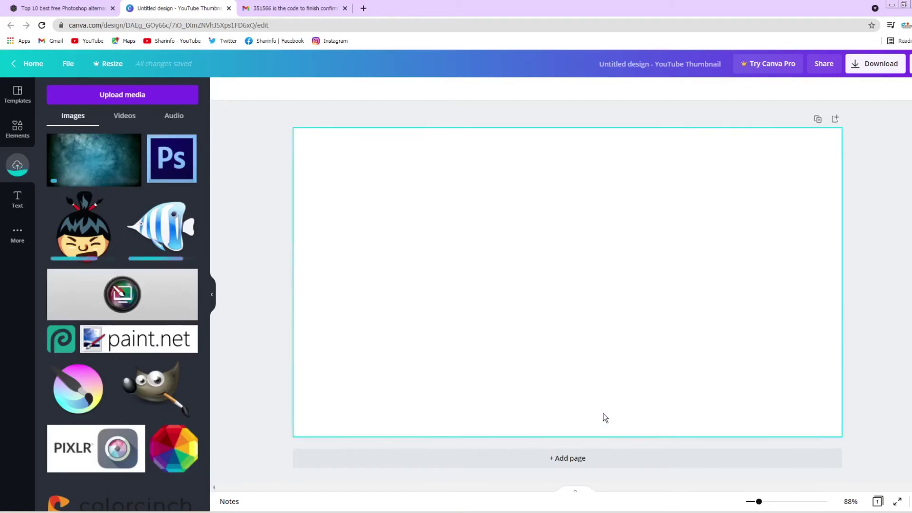
Place the uploaded finished thumbnail on the blank page as its full background
left_click_drag(59, 151, 338, 153)
right_click(375, 226)
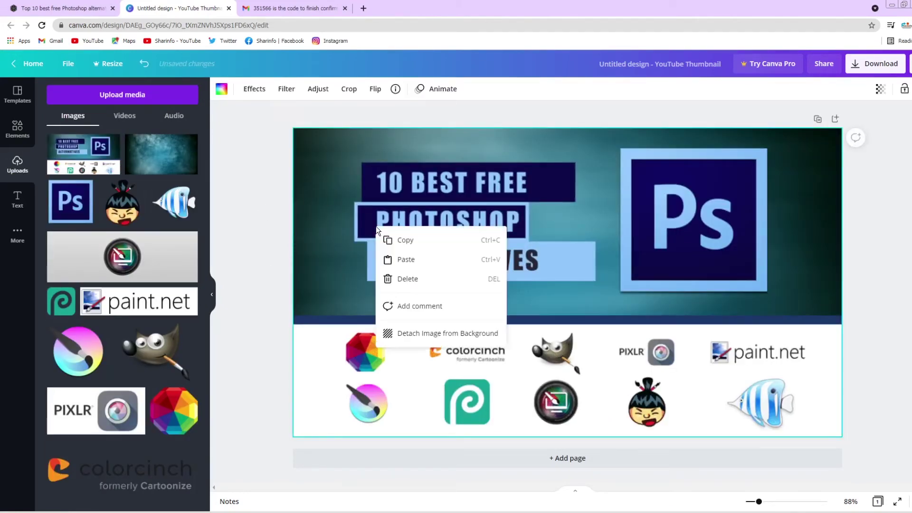
left_click(323, 215)
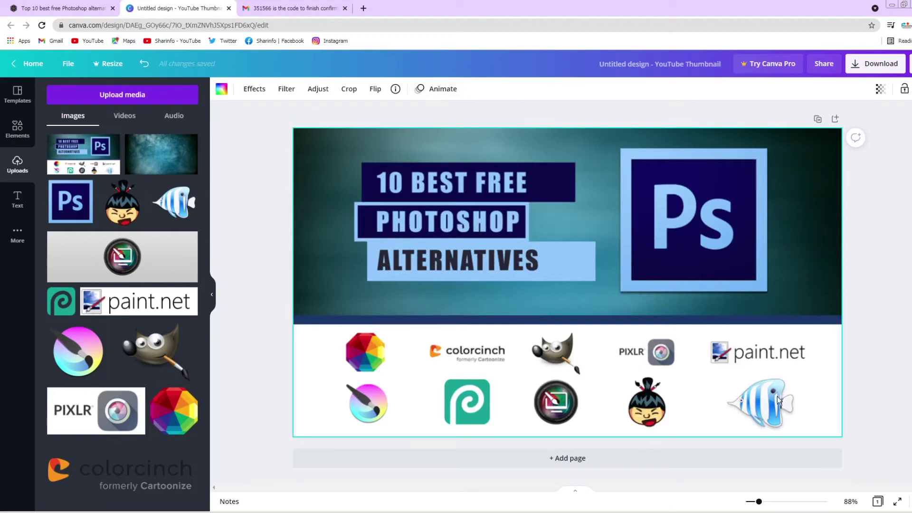
Add the Photoshop logo over its counterpart in the background, plus the Seashore fish and Sumopaint face icons
left_click(233, 184)
left_click_drag(60, 191, 627, 187)
left_click(175, 202)
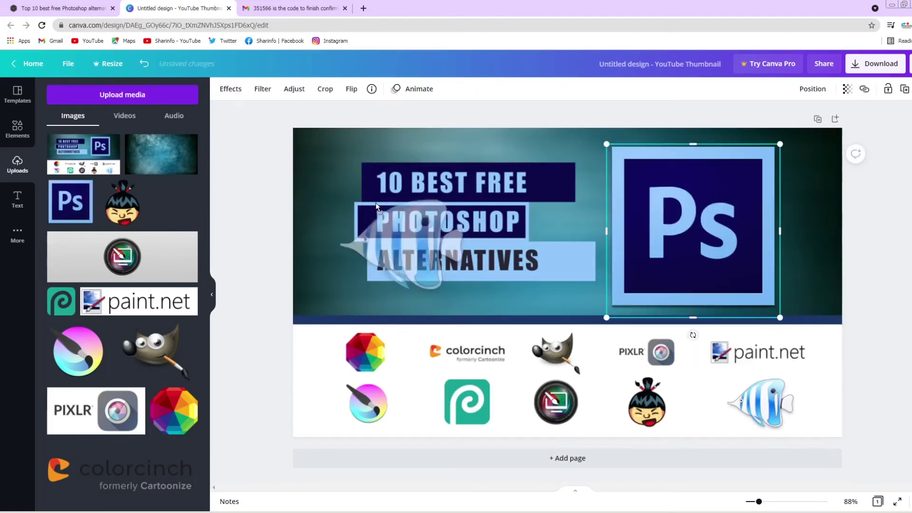
left_click_drag(124, 205, 632, 376)
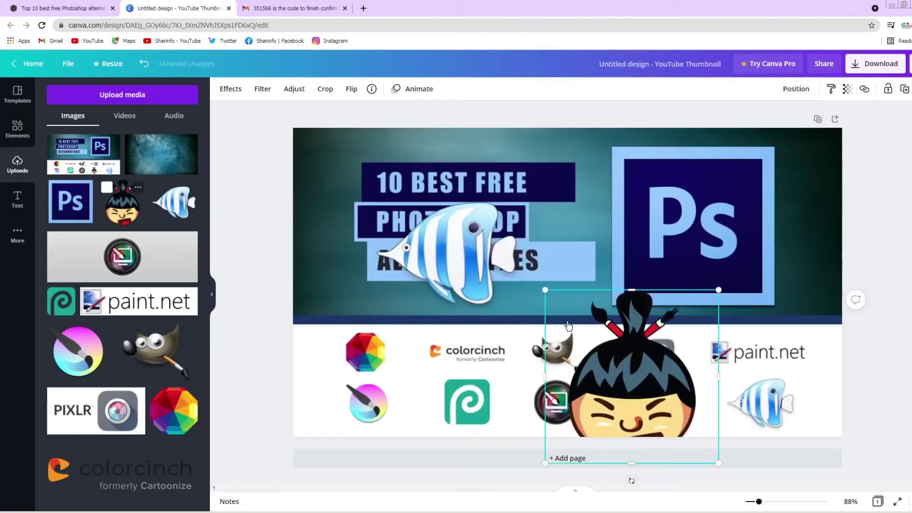
Add the Photo Pos Pro, Krita, GIMP, paint.net and Photopea logos and a second Photoshop logo to the page
left_click(130, 262)
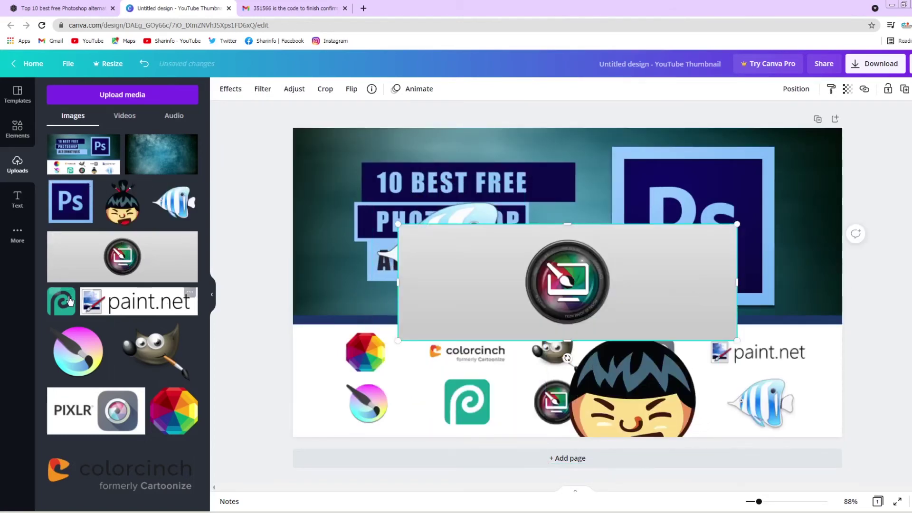
left_click(83, 216)
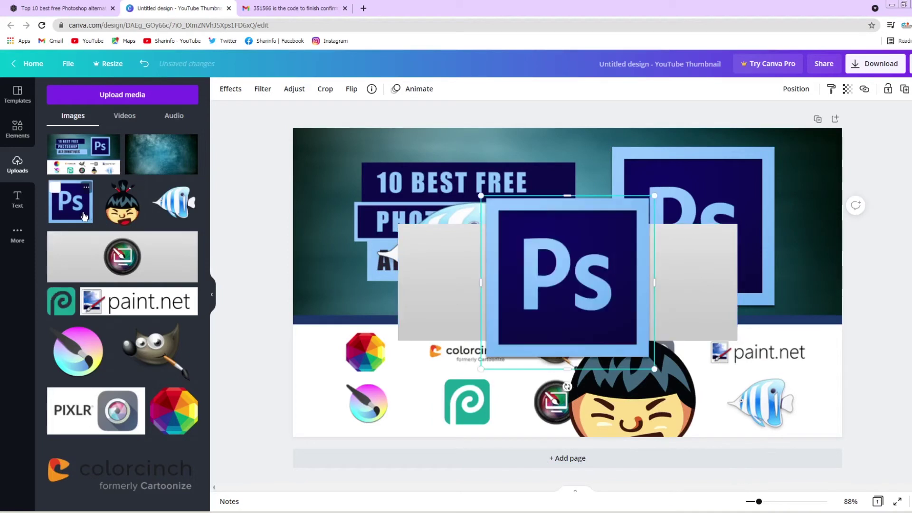
left_click(77, 350)
left_click(148, 351)
left_click(66, 305)
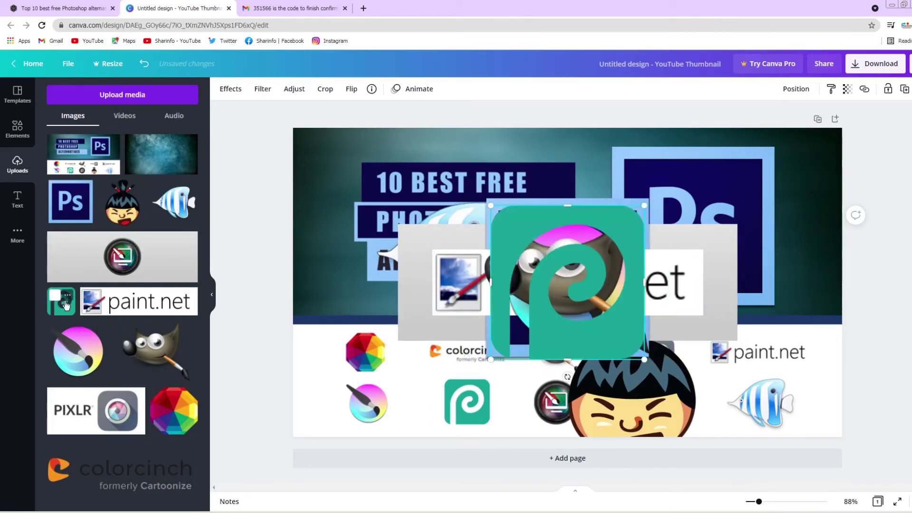
Add the Pixlr, rainbow octagon and Colorcinch logos to the page from the uploaded images
left_click(102, 419)
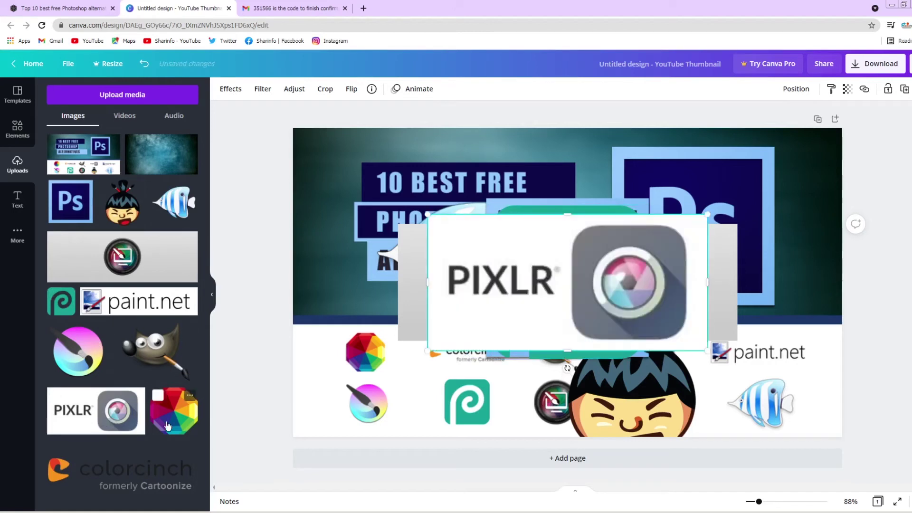
left_click(162, 415)
left_click(149, 440)
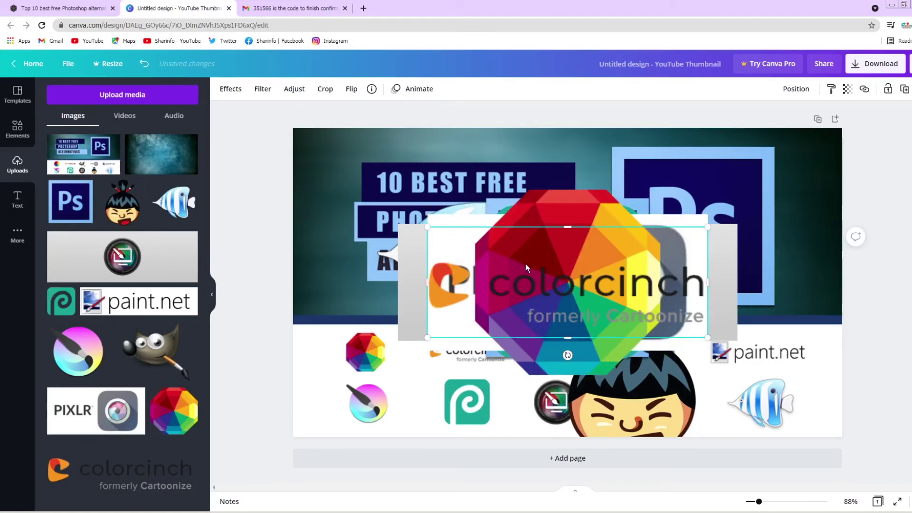
Shrink the Colorcinch logo to about 250 × 99, reduce the octagon and Pixlr logos, and spread them along the page's upper part
left_click_drag(538, 288, 430, 210)
left_click_drag(576, 243, 434, 189)
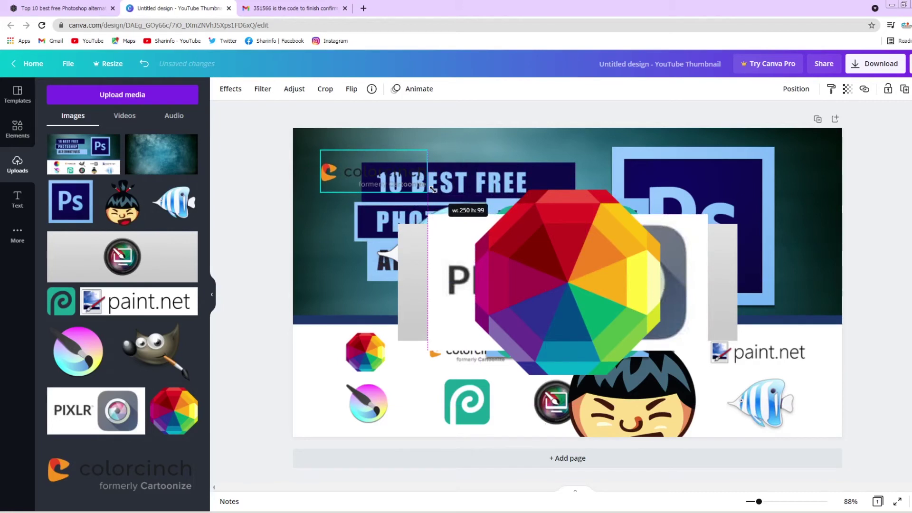
left_click_drag(546, 267, 512, 215)
left_click_drag(611, 326, 509, 214)
left_click_drag(565, 258, 633, 182)
left_click_drag(645, 357, 550, 258)
Move the Photopea, GIMP and Krita logos off the central stack onto the large Photoshop logo, shrinking Krita to about 170 × 170
left_click_drag(520, 232, 748, 256)
left_click_drag(601, 285, 534, 224)
left_click_drag(647, 361, 560, 284)
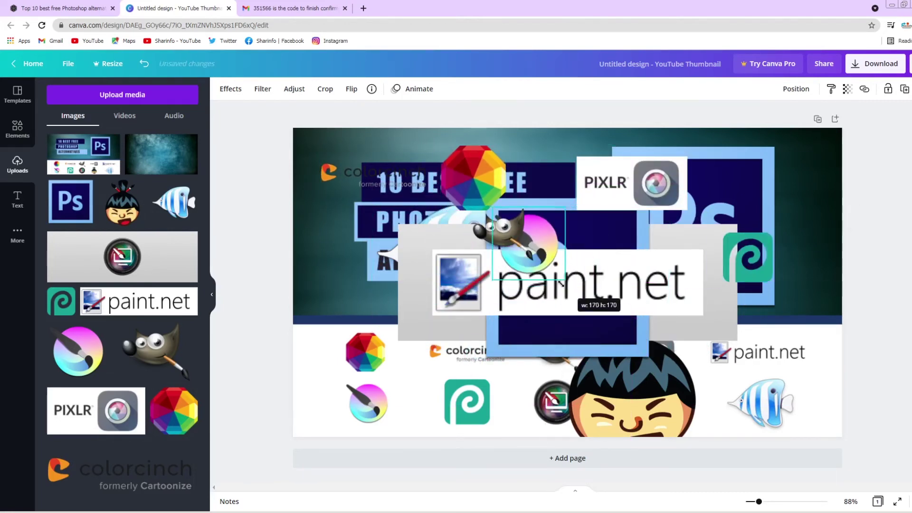
left_click_drag(496, 228, 706, 235)
left_click_drag(529, 244, 761, 232)
Place the paint.net and second Photoshop logos over their background counterparts, and shift the Photo Pos Pro banner out of the stack
left_click_drag(656, 285, 834, 354)
left_click(546, 293)
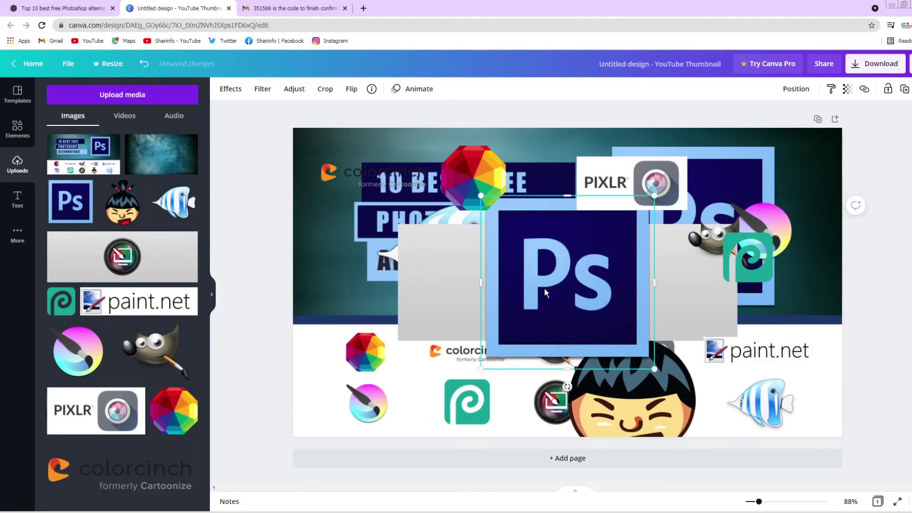
left_click_drag(546, 293, 671, 236)
left_click_drag(486, 249, 411, 265)
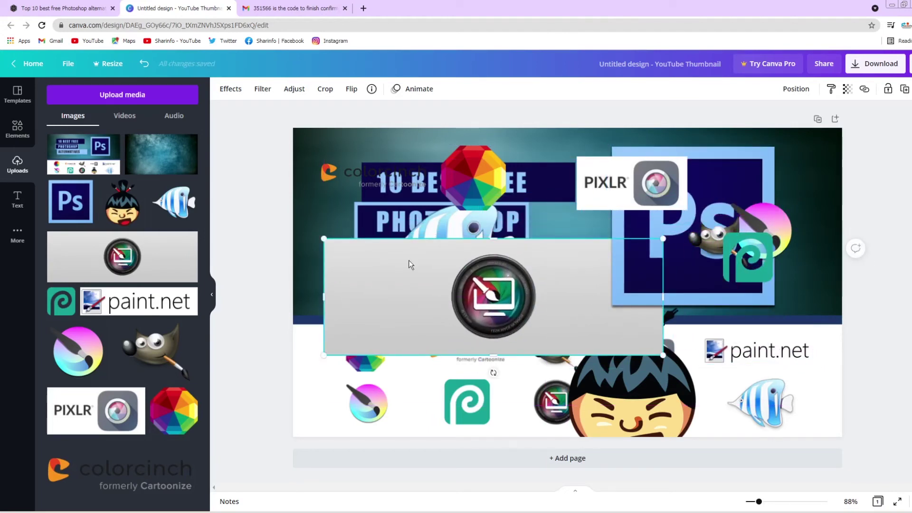
left_click(19, 241)
left_click(325, 90)
left_click(290, 89)
left_click(320, 89)
left_click_drag(324, 239, 397, 257)
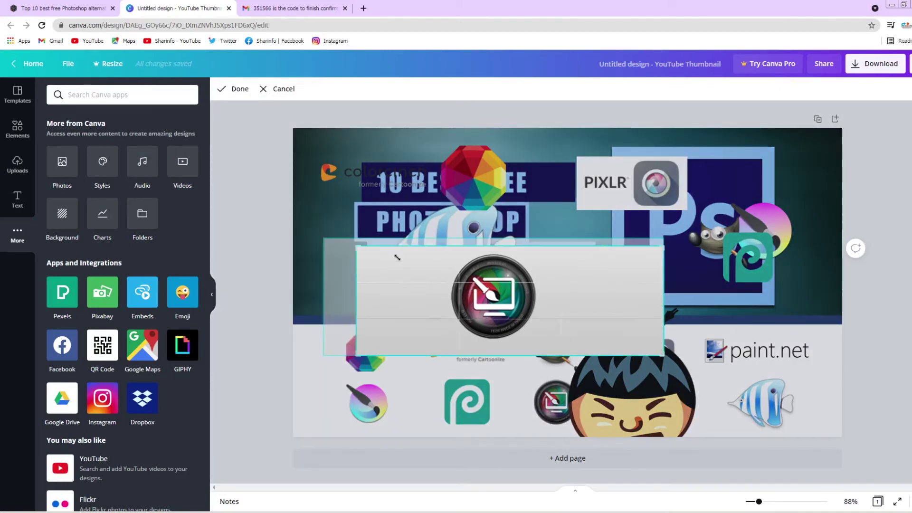
left_click(288, 92)
left_click(295, 90)
left_click(325, 91)
left_click(290, 89)
left_click(18, 95)
left_click(18, 235)
scroll(135, 222, "down", 6)
scroll(135, 222, "up", 6)
Move the Photo Pos Pro banner up over the title and place the Colorcinch and Sumopaint logos over their counterparts
left_click_drag(476, 295, 478, 264)
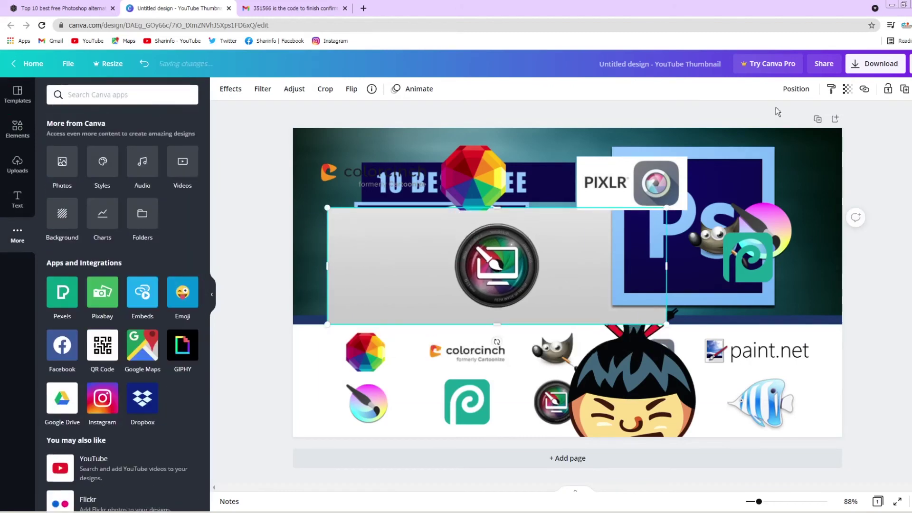
left_click(848, 89)
right_click(498, 281)
left_click(534, 345)
left_click_drag(387, 179, 493, 354)
left_click_drag(645, 185, 649, 350)
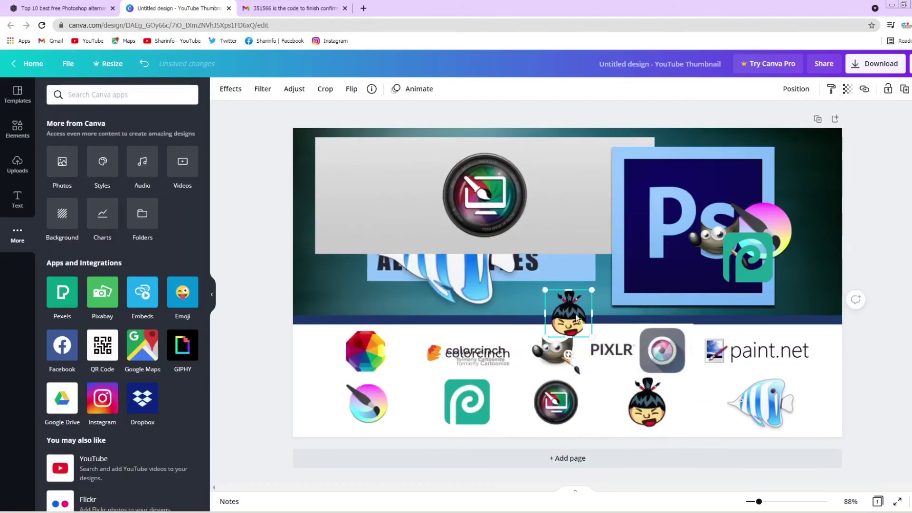
Place the Photopea, GIMP and Krita logos over their counterparts in the two logo rows, matching their size
left_click_drag(749, 258, 468, 403)
left_click_drag(708, 233, 554, 354)
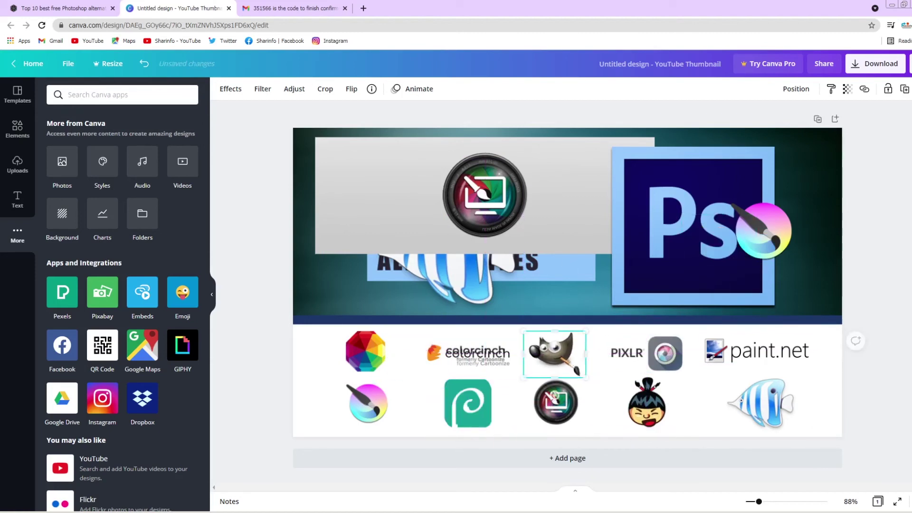
left_click_drag(768, 223, 376, 411)
left_click_drag(412, 448, 398, 435)
Shrink the Seashore fish and place it over its counterpart at the end of the second logo row
left_click(461, 283)
left_click_drag(520, 327, 458, 267)
left_click_drag(442, 229, 549, 235)
left_click_drag(458, 266, 443, 249)
left_click_drag(411, 216, 765, 405)
left_click_drag(554, 226, 448, 240)
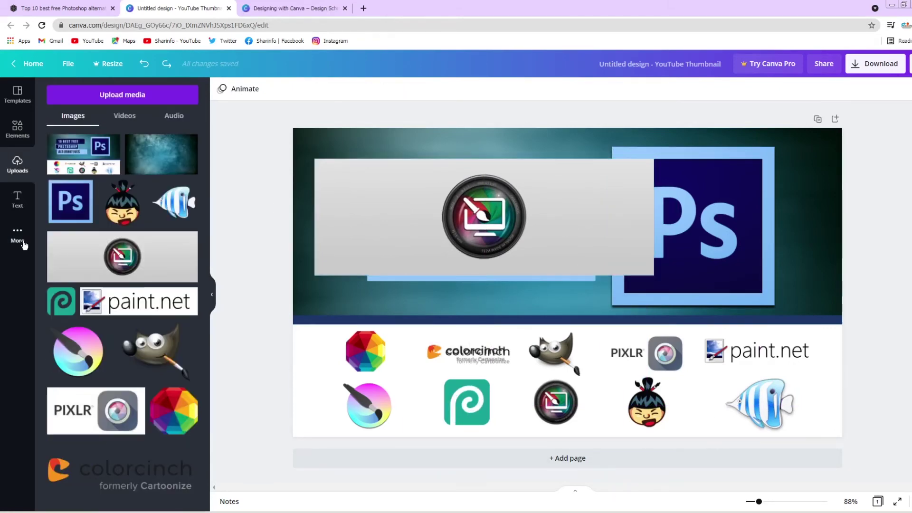
Add a circular frame, about 274 × 274, from the frame elements and position it over the Photo Pos Pro banner
left_click(23, 240)
left_click(18, 128)
scroll(74, 411, "down", 10)
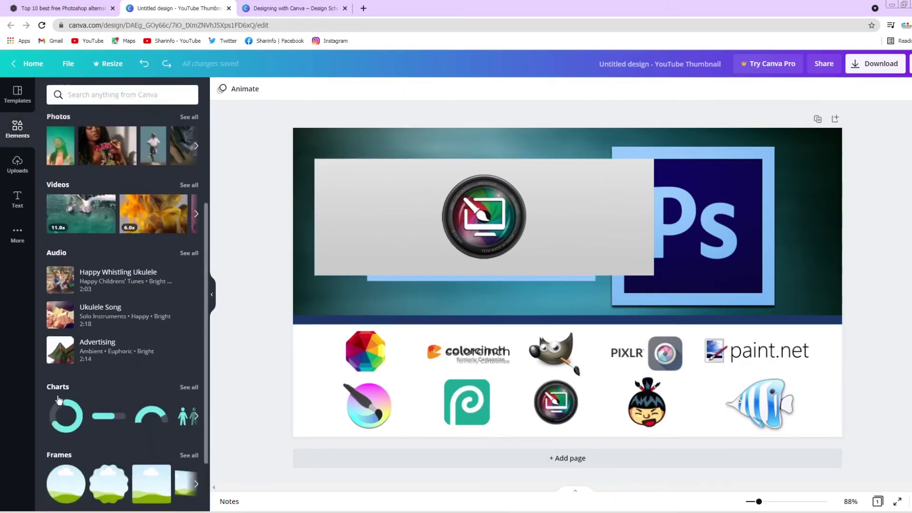
left_click_drag(300, 337, 422, 228)
left_click_drag(567, 370, 508, 326)
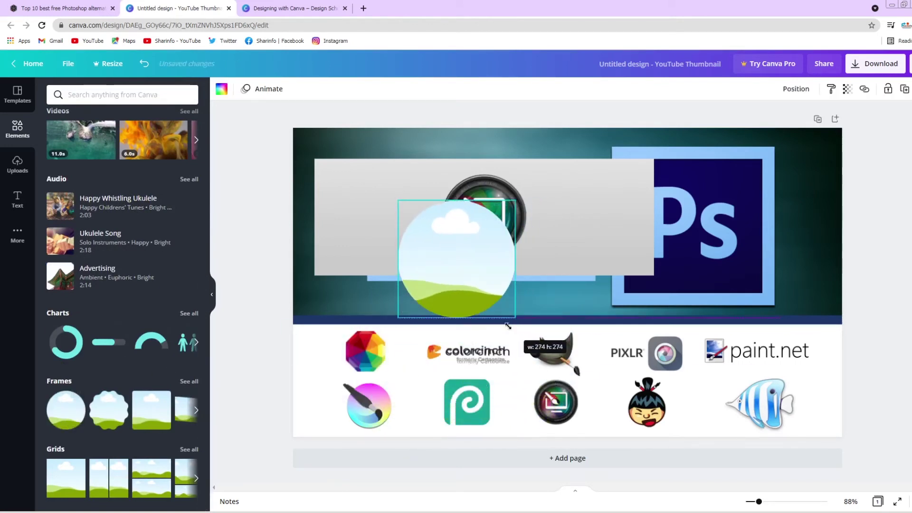
left_click_drag(483, 285, 502, 250)
Fill the circular frame with the Photo Pos Pro banner and shrink the frame around the round logo
left_click_drag(566, 234, 487, 241)
left_click(508, 264)
left_click_drag(536, 282, 506, 252)
Scale and reposition the banner image inside the circular frame so the round Photo Pos Pro logo fills it
double_click(480, 223)
left_click_drag(587, 252, 639, 275)
left_click_drag(524, 243, 484, 231)
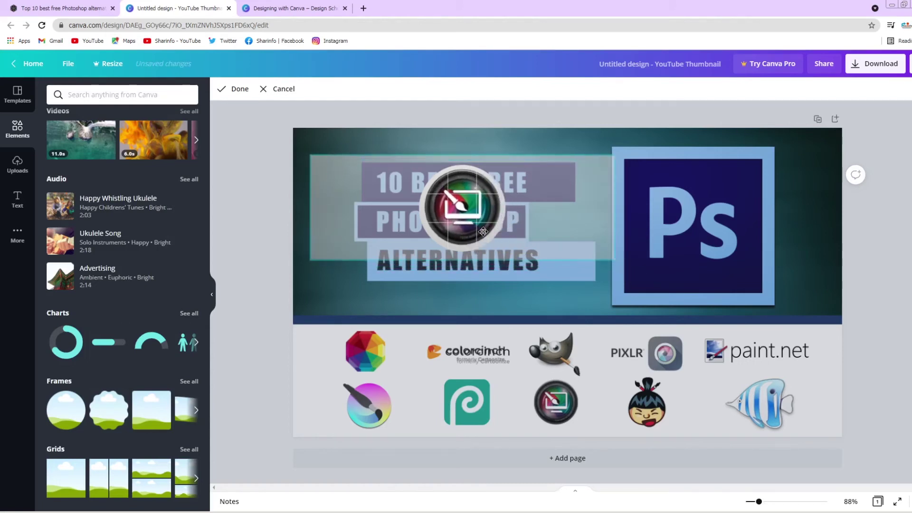
left_click_drag(614, 259, 642, 270)
left_click_drag(516, 243, 501, 236)
left_click_drag(627, 263, 653, 272)
Place the framed Photo Pos Pro logo over its counterpart in the second logo row and nudge it slightly right
left_click_drag(480, 229, 562, 404)
key("Return")
key("Right")
key("Right")
left_click(18, 164)
left_click(513, 373)
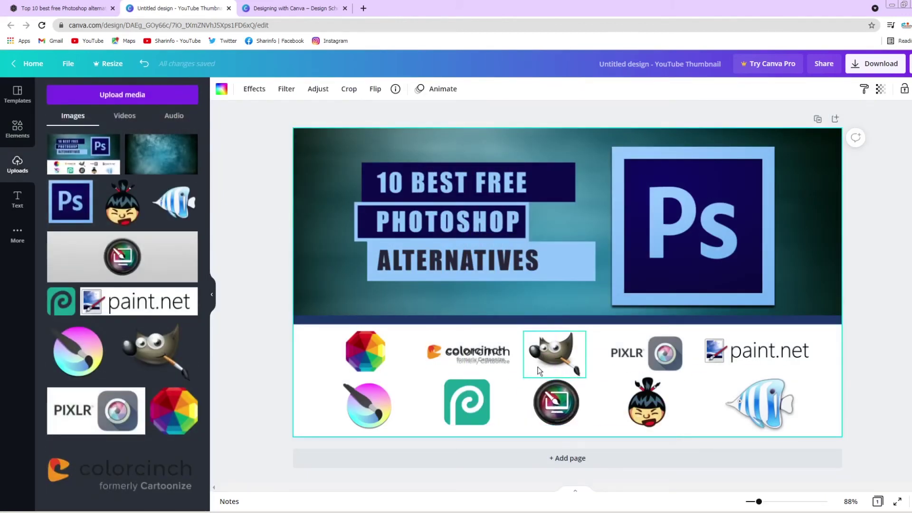
left_click(254, 301)
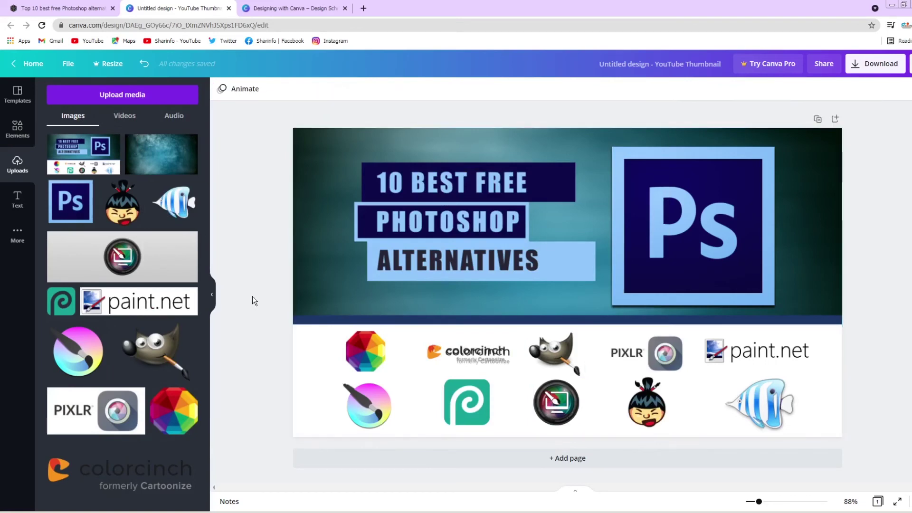
Stretch the uploaded starry teal texture over the whole page and make it the background behind all the logos
left_click(577, 491)
right_click(336, 274)
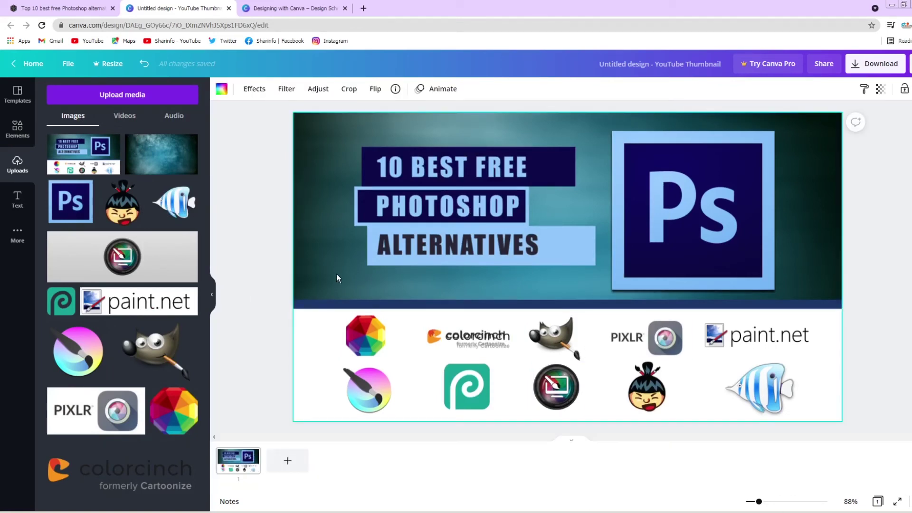
left_click_drag(161, 154, 275, 138)
left_click_drag(378, 220, 397, 193)
left_click_drag(732, 362, 842, 422)
right_click(578, 278)
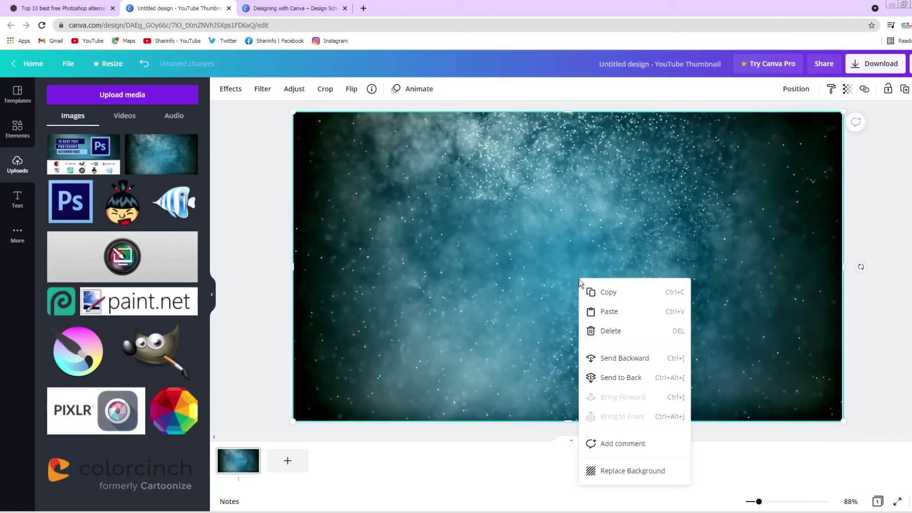
left_click(645, 387)
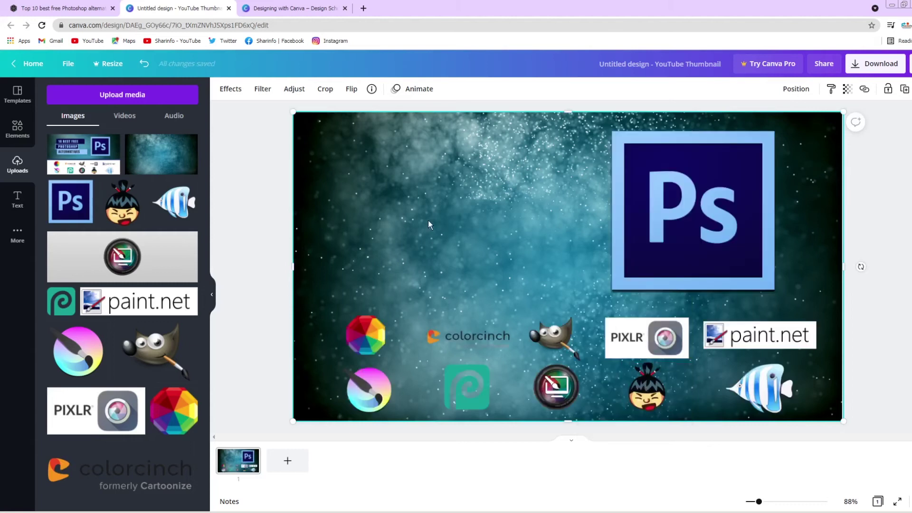
left_click(247, 259)
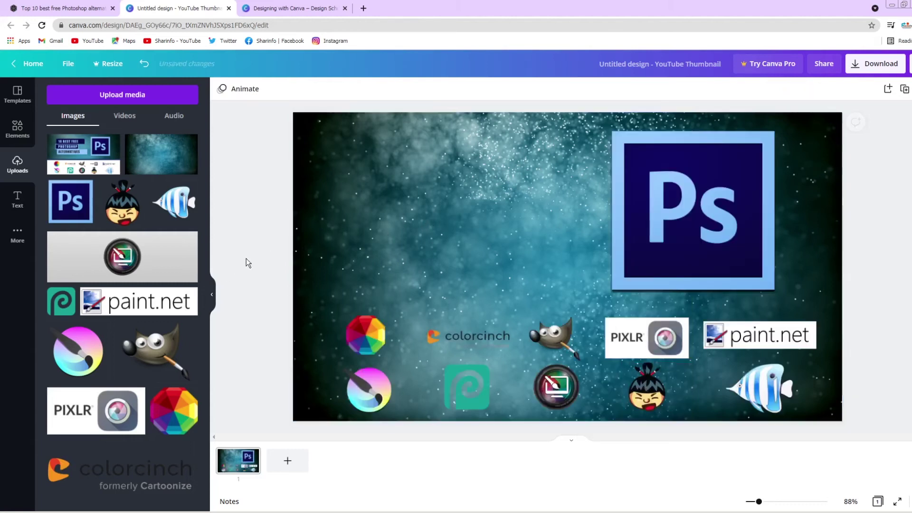
left_click(361, 227)
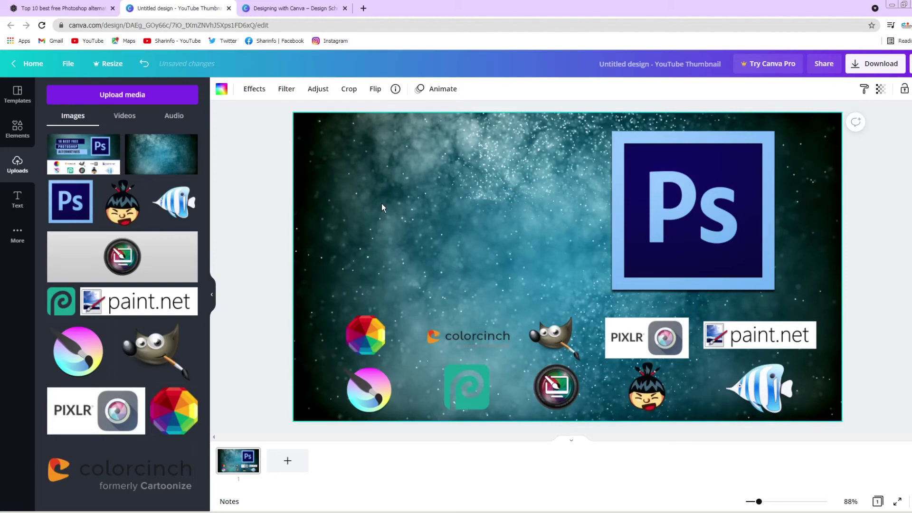
right_click(345, 236)
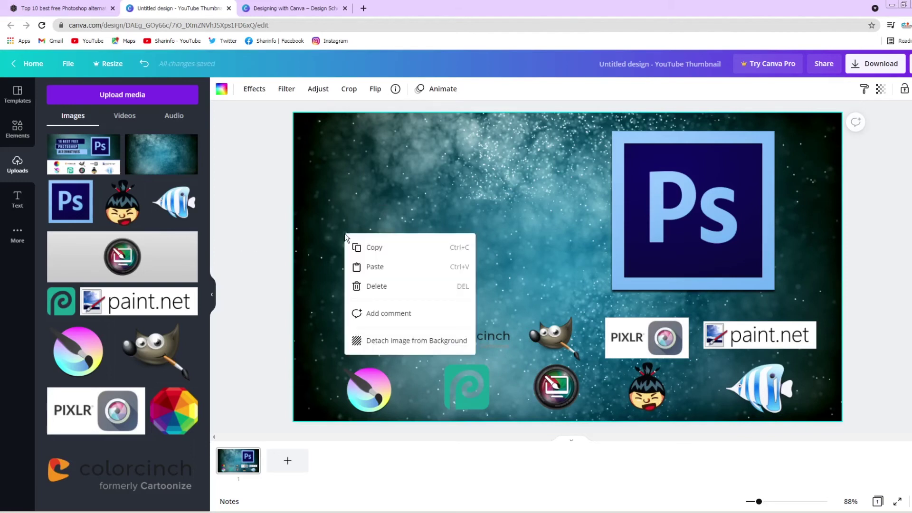
Search the background image's effects for "mot" and "bl", then clear the search
left_click(346, 182)
left_click(290, 90)
left_click(255, 89)
left_click(148, 98)
type("mot")
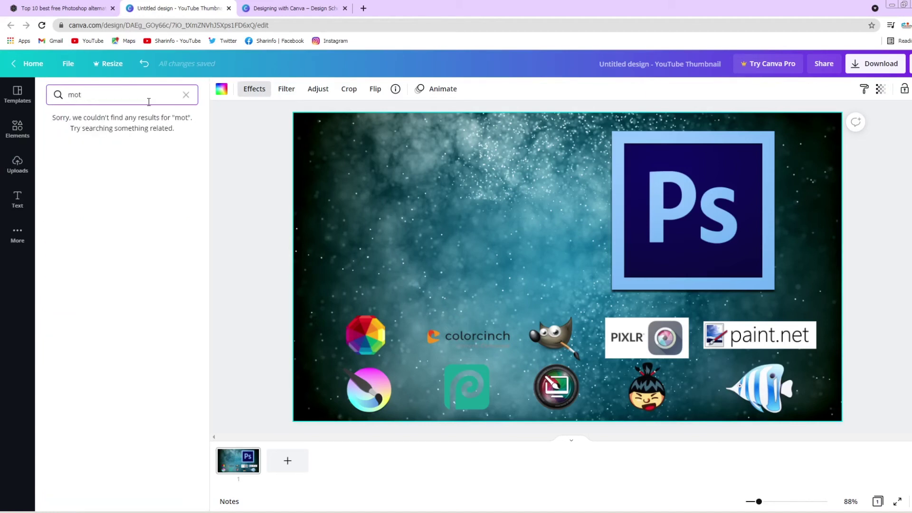
key("BackSpace")
key("BackSpace")
key("BackSpace")
type("bl")
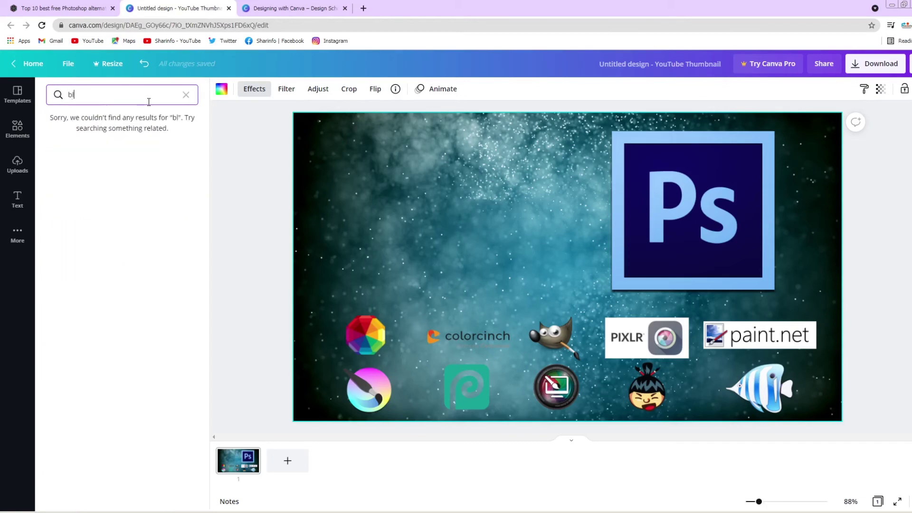
key("BackSpace")
key("BackSpace")
key("BackSpace")
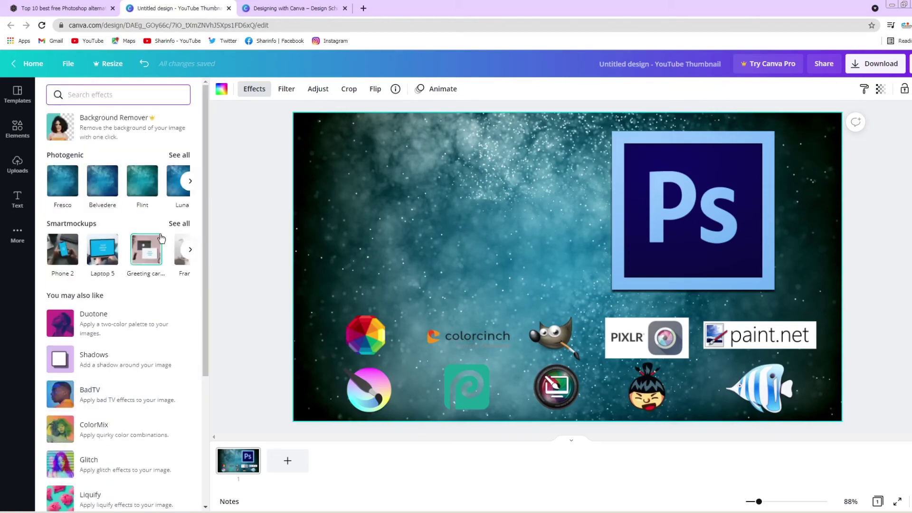
Look through the background image's filters, Photogenic effects and the Slice effect
left_click(287, 89)
left_click(255, 90)
left_click(179, 155)
scroll(193, 169, "down", 3)
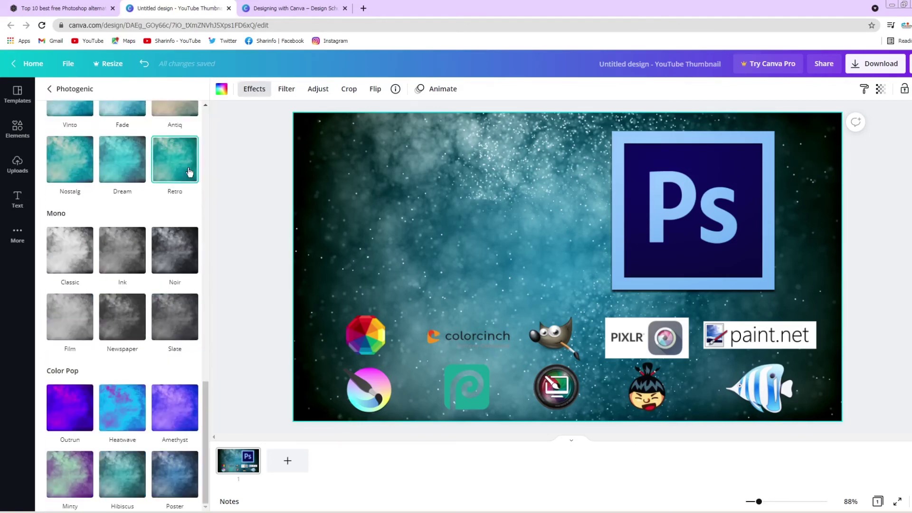
left_click(50, 88)
scroll(187, 260, "down", 2)
scroll(186, 260, "down", 3)
left_click(136, 368)
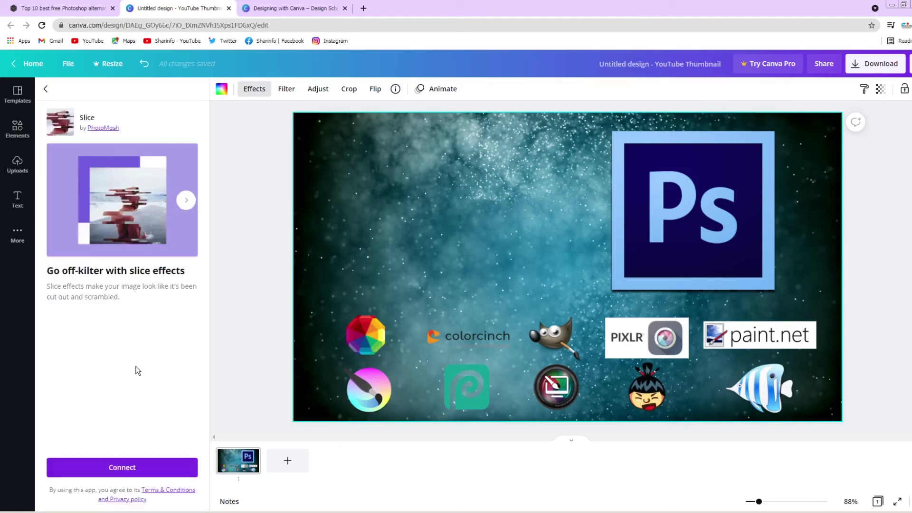
left_click(46, 89)
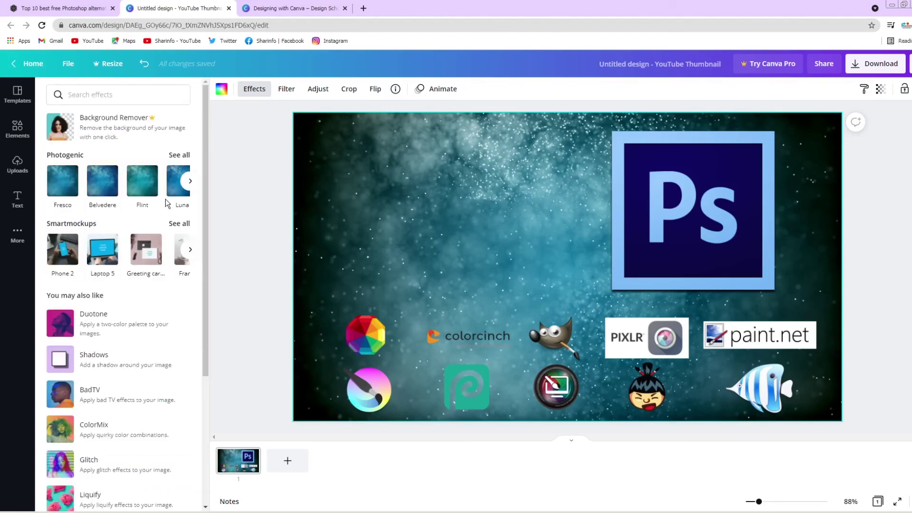
Add a square shape and stretch it into a rectangle across the full width of the page's lower part
left_click(18, 129)
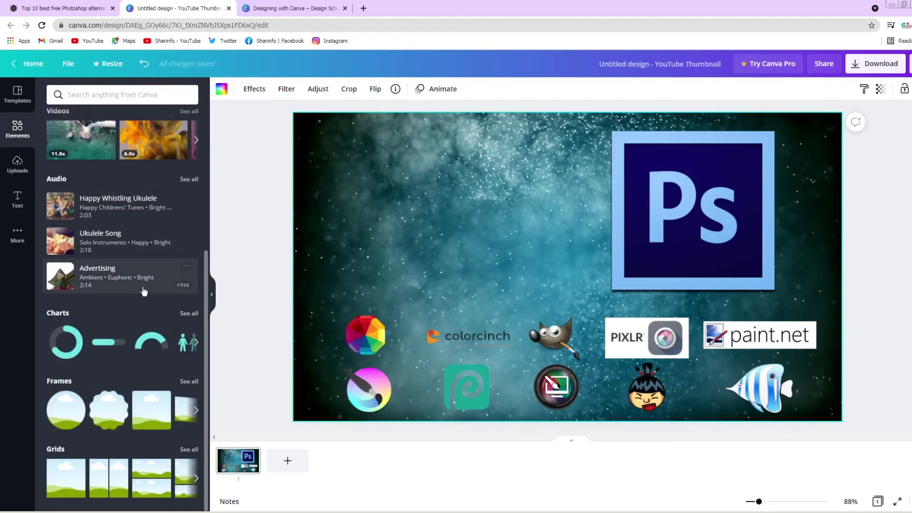
scroll(143, 292, "up", 5)
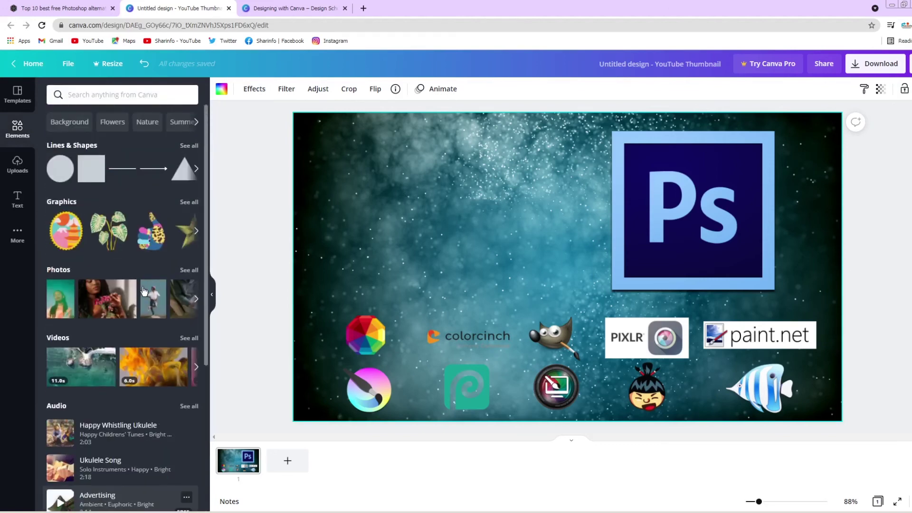
left_click(90, 169)
left_click_drag(568, 267, 375, 326)
left_click_drag(468, 362, 842, 361)
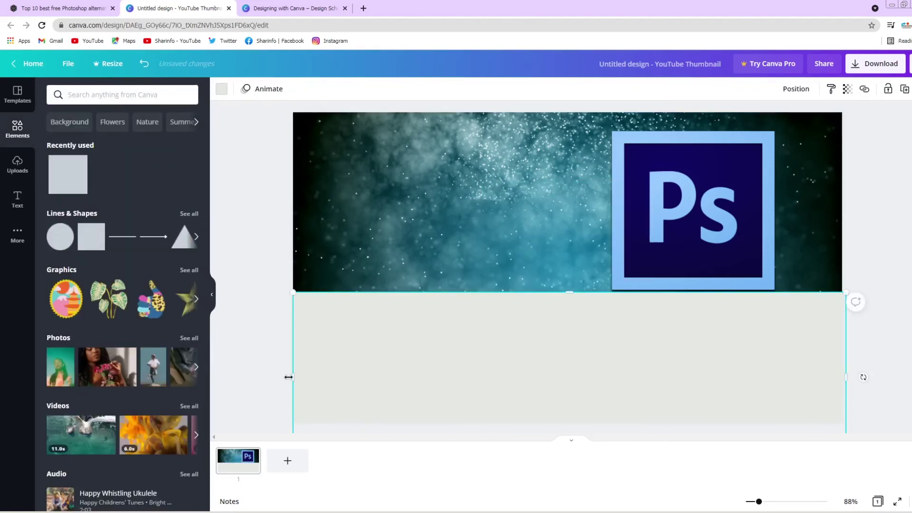
Try to detach the starry texture from the page background, and undo it
right_click(423, 244)
left_click(492, 353)
key("ctrl+z")
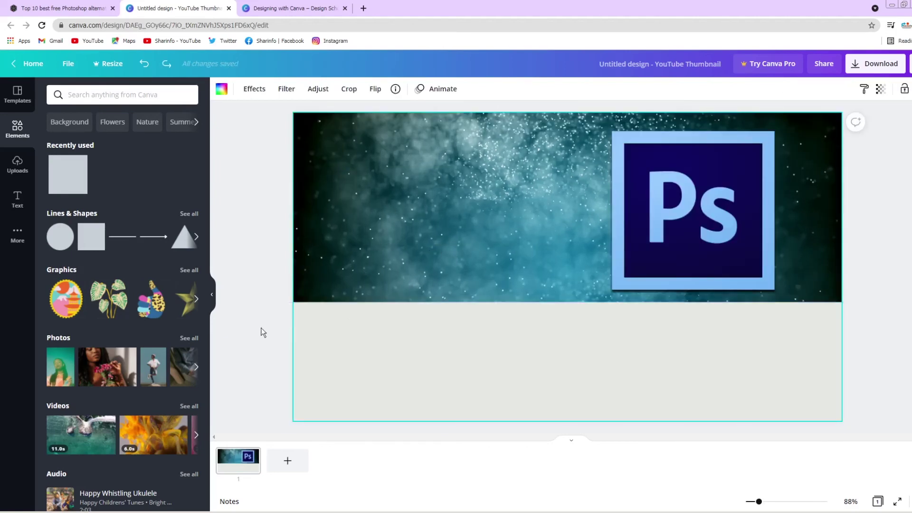
right_click(326, 205)
key("Escape")
Place the finished thumbnail over the whole page as the background behind the logos, moving the grey rectangle aside
left_click(17, 164)
left_click_drag(83, 153, 292, 114)
right_click(323, 208)
right_click(336, 254)
left_click(393, 372)
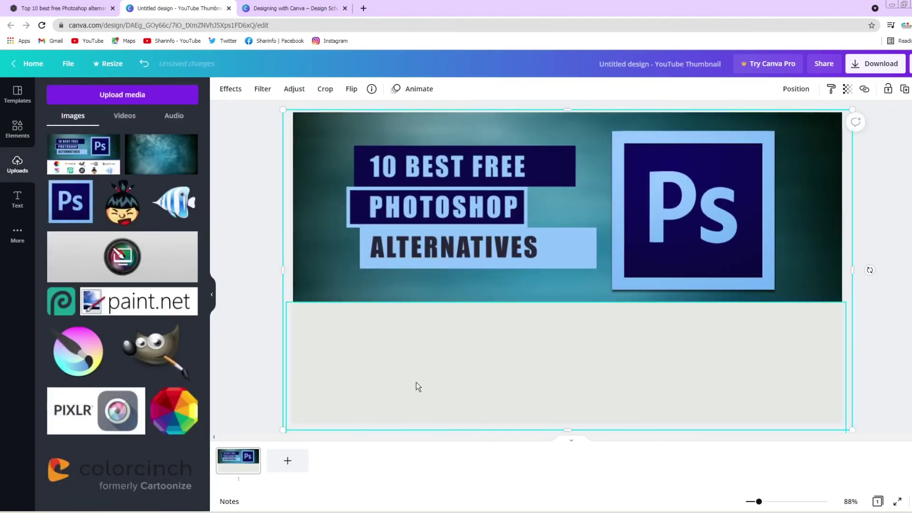
left_click_drag(417, 385, 581, 420)
right_click(463, 220)
left_click(503, 319)
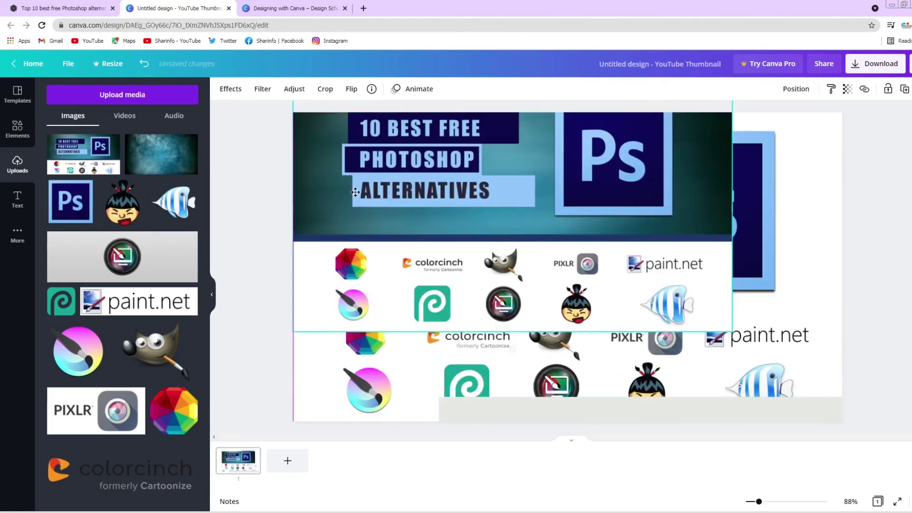
left_click_drag(733, 330, 852, 426)
right_click(385, 275)
left_click(441, 379)
Place the grey rectangle behind the logos across the page's lower part and fill it with the Ps logo's dark navy
right_click(354, 409)
left_click(417, 420)
left_click(221, 89)
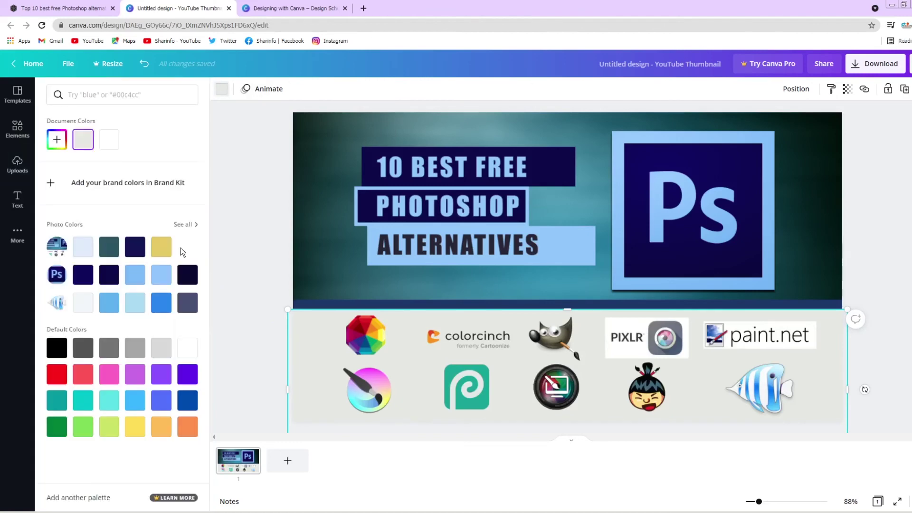
left_click_drag(326, 342, 301, 326)
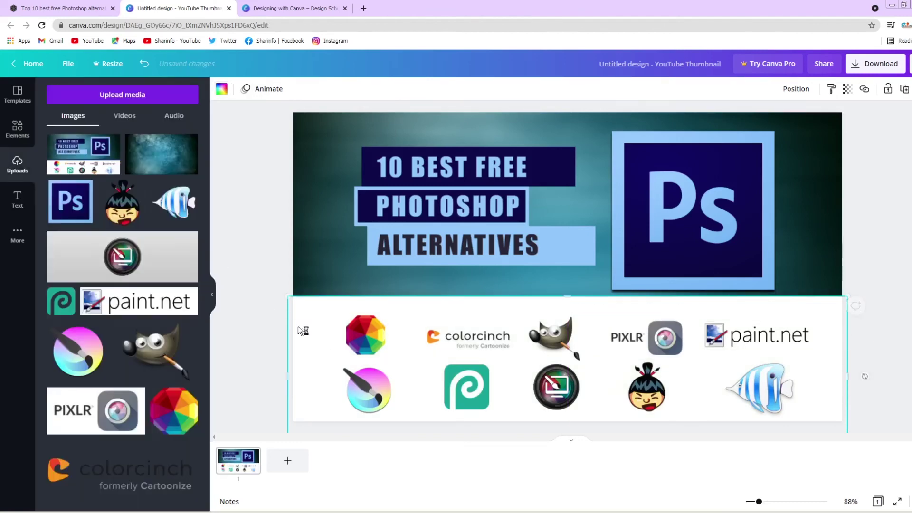
left_click(222, 89)
left_click(84, 274)
Add a second square shape and stretch it across the page width, just below the navy rectangle's upper edge
left_click(18, 164)
left_click(18, 128)
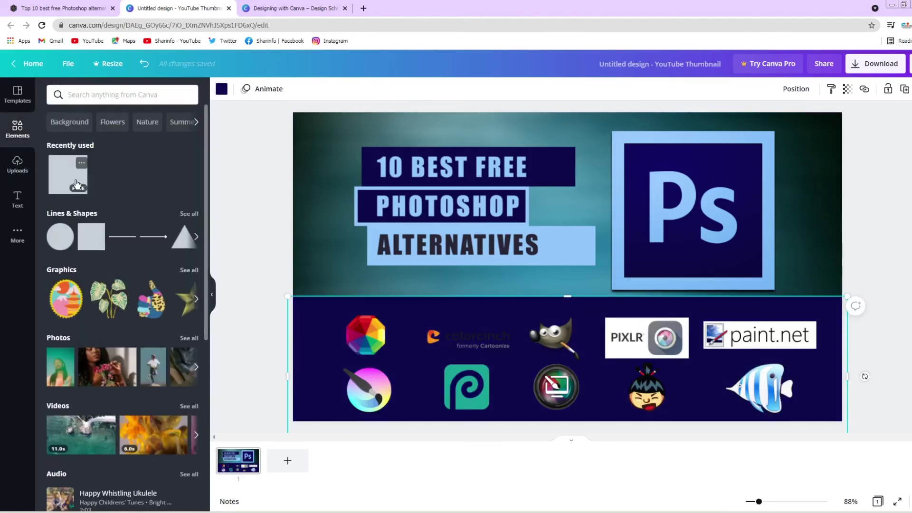
left_click_drag(68, 175, 427, 289)
left_click_drag(392, 234, 387, 302)
left_click_drag(479, 354, 856, 354)
left_click_drag(570, 405, 570, 426)
Send the second rectangle backward until all logos lie in front of it, and fill it with white
right_click(357, 418)
left_click(417, 424)
right_click(397, 333)
left_click(417, 410)
right_click(540, 332)
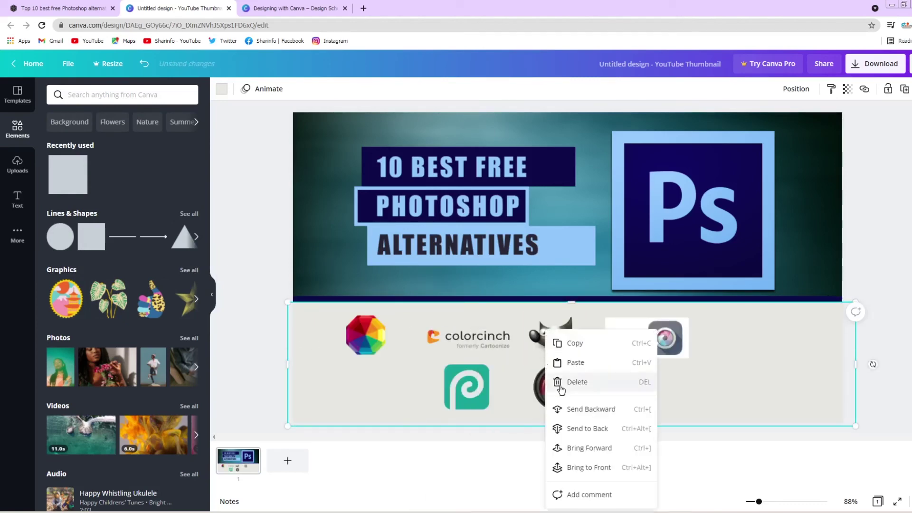
left_click(570, 409)
right_click(520, 332)
left_click(537, 417)
right_click(722, 331)
left_click(765, 409)
left_click(221, 89)
left_click(252, 267)
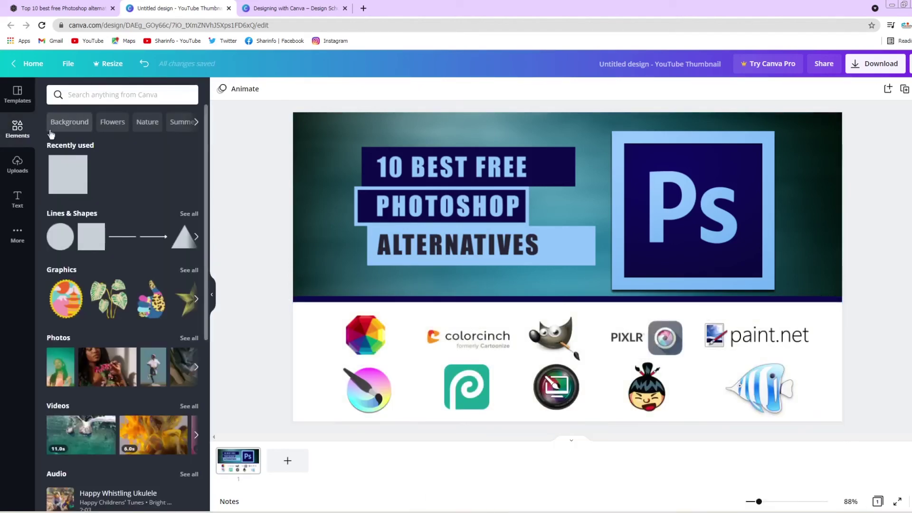
Look through the text styles and search the text library for "impact"
left_click(18, 200)
scroll(144, 271, "down", 5)
scroll(144, 271, "up", 8)
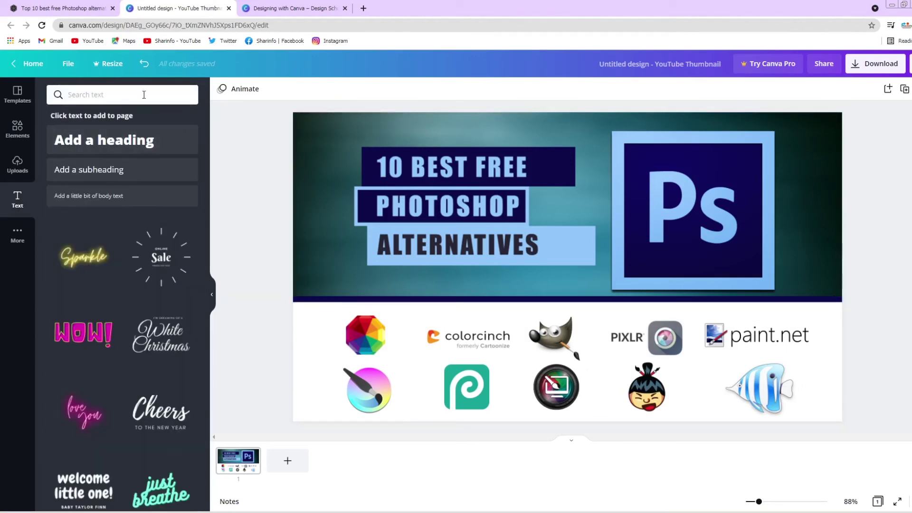
left_click(144, 95)
type("im")
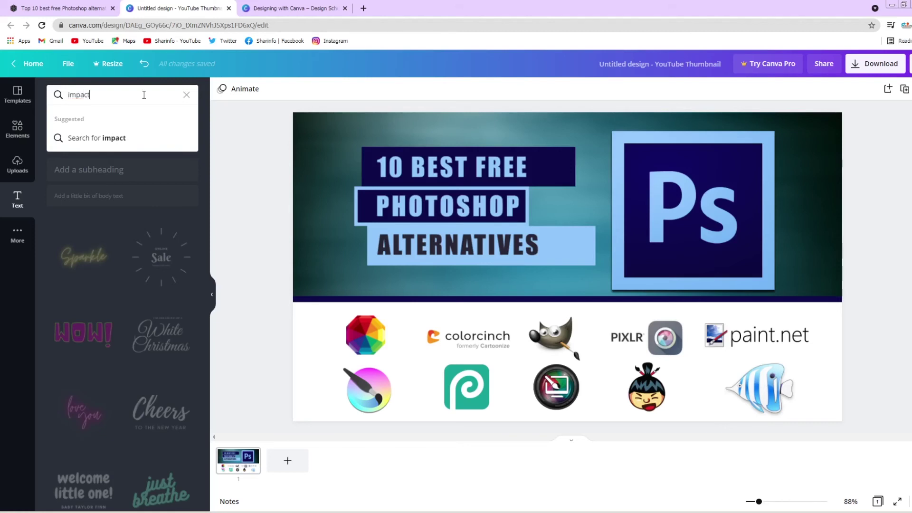
type("pact")
key("Return")
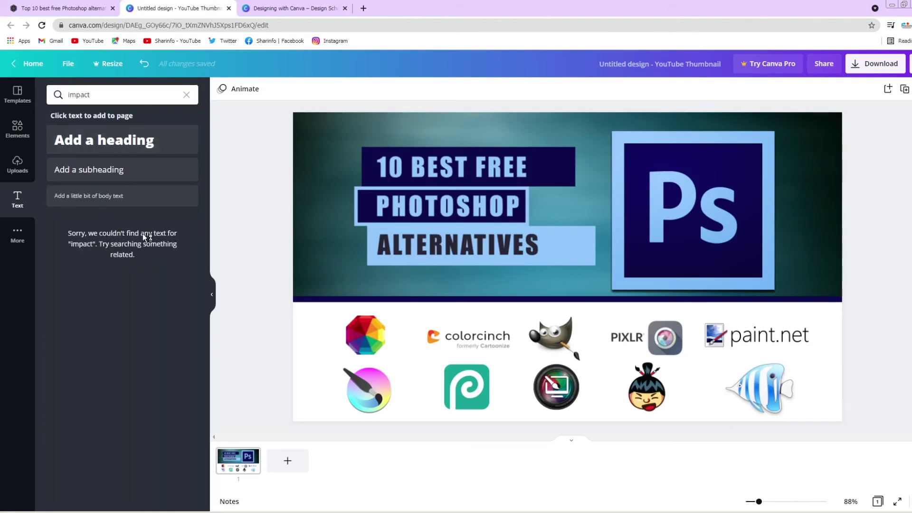
Add a heading to the page, search the fonts for "impact", and place the heading over the first title line
left_click(109, 141)
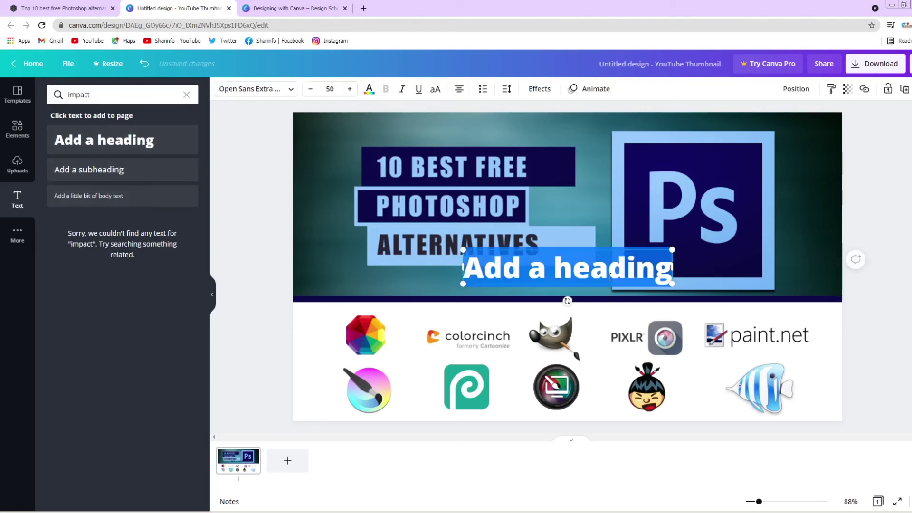
left_click(255, 89)
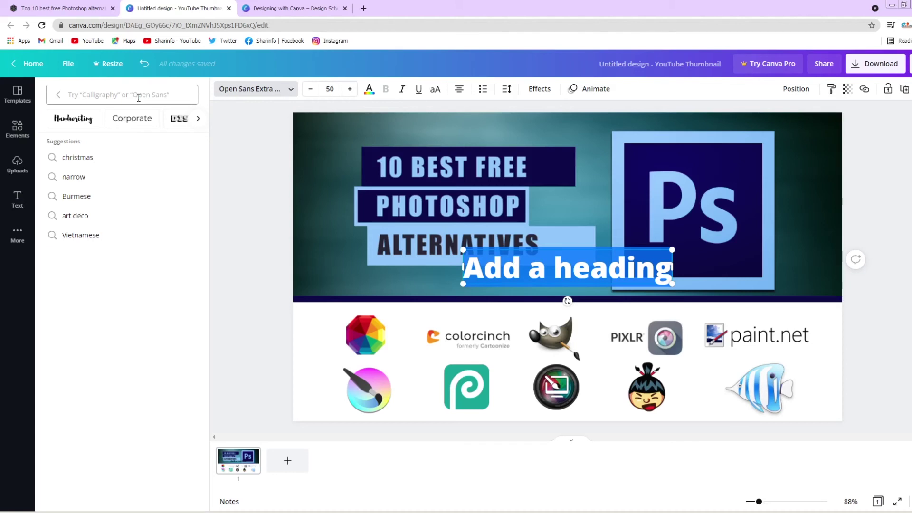
left_click(153, 95)
type("impact")
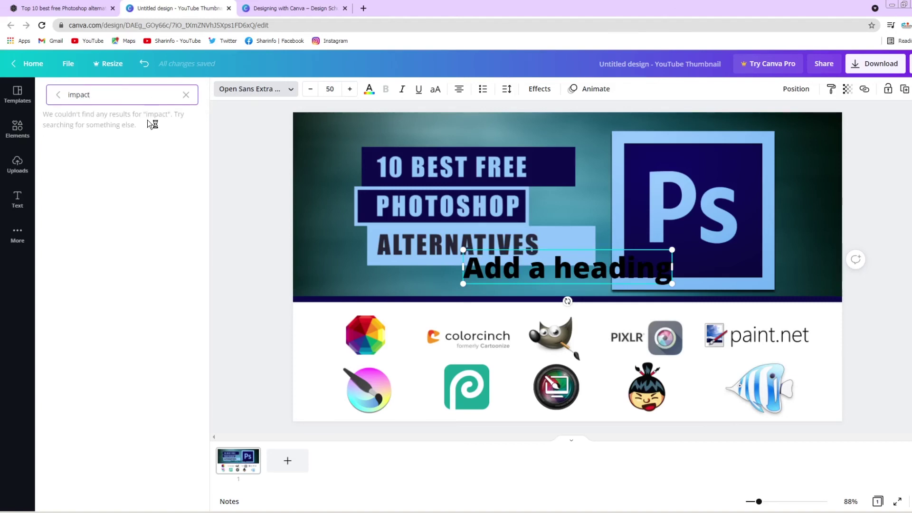
left_click(186, 94)
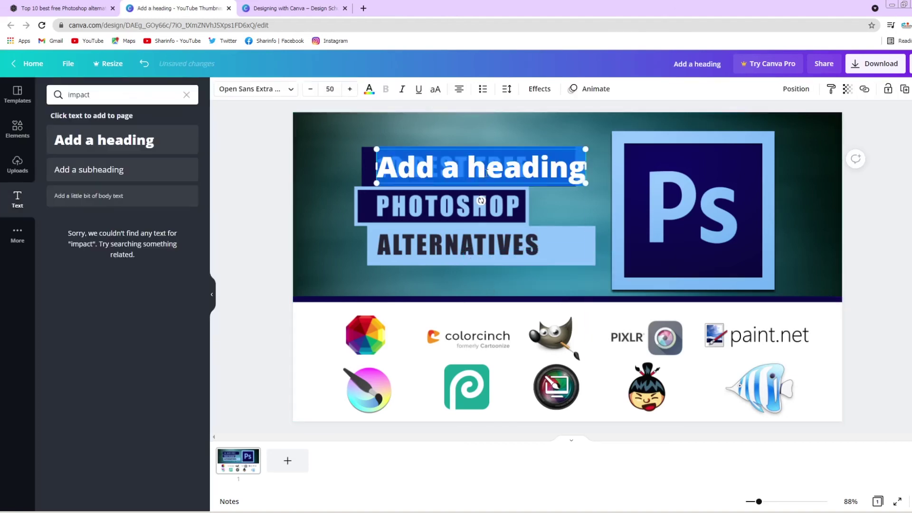
Change the heading to "10 BEST FREE" in light blue and put a copy reading "PHOTOSHOP" over the second title line
type("10 BEST FREE")
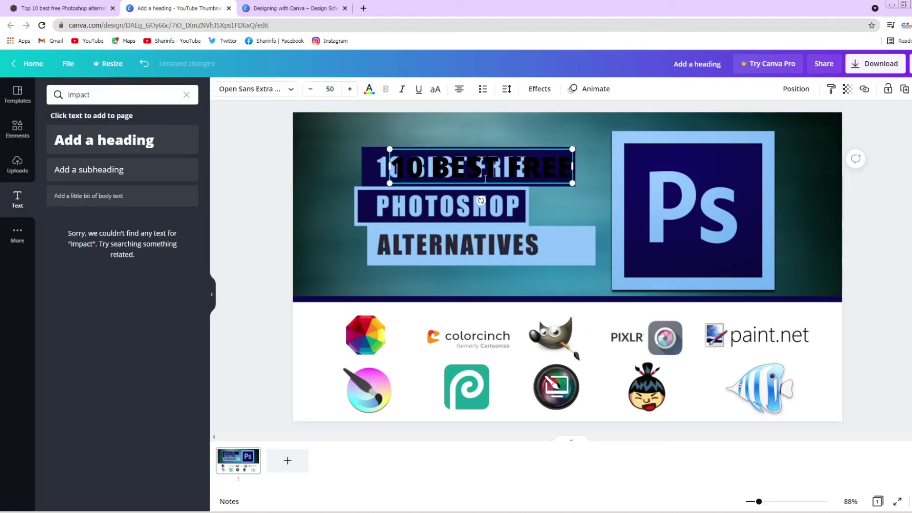
left_click(369, 88)
left_click(135, 303)
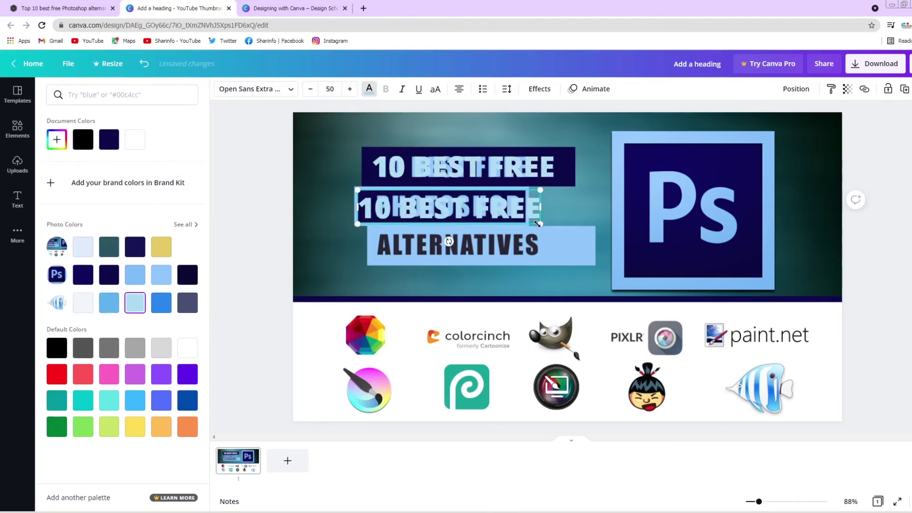
type("PHOTOSHOP")
left_click(364, 197)
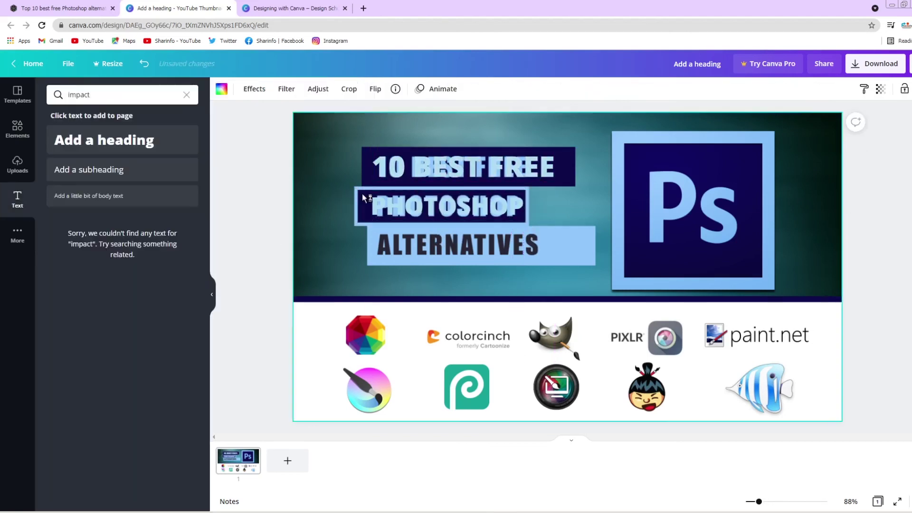
Recolour the "ALTERNATIVES" text on the third title line to dark grey with a custom colour
left_click(452, 242)
left_click(369, 89)
left_click(174, 497)
key("Escape")
left_click(56, 139)
left_click(57, 186)
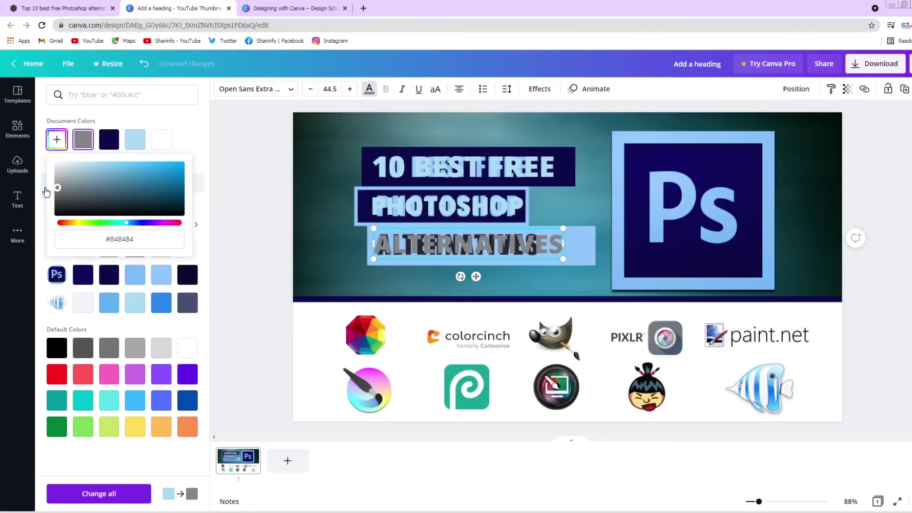
left_click_drag(61, 188, 58, 202)
key("Escape")
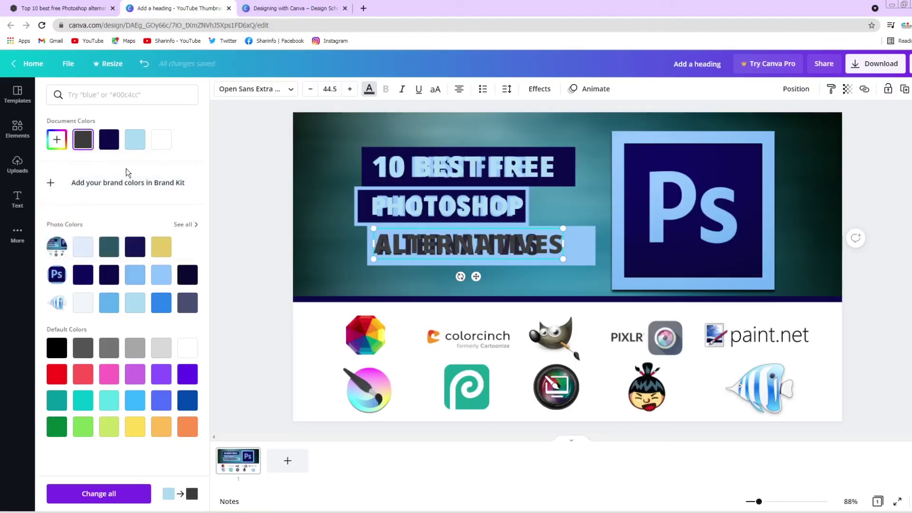
Add another square shape, shrink it and move it onto the "10 BEST FREE" title line
left_click(17, 129)
left_click(77, 181)
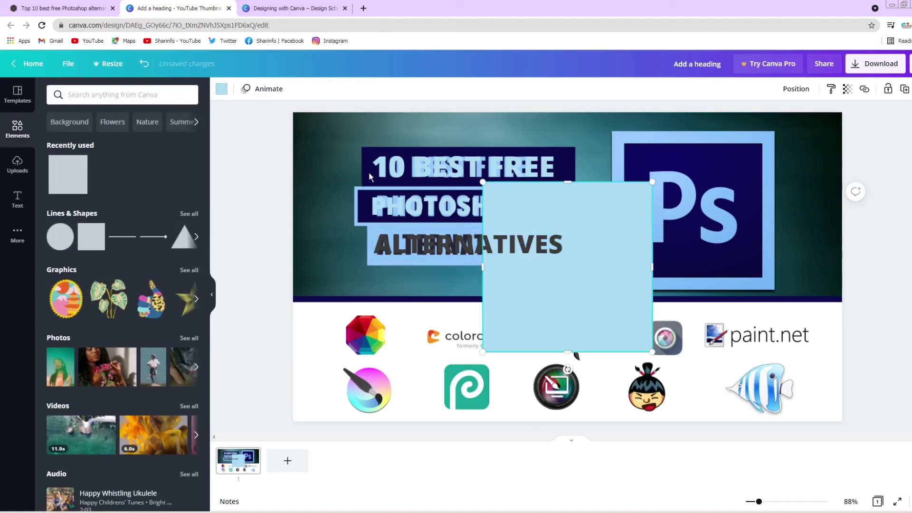
left_click_drag(482, 181, 589, 285)
left_click_drag(625, 315, 422, 178)
Fill the small square with dark navy and fit it as a bar behind the "10 BEST FREE" text
right_click(366, 185)
left_click(443, 287)
right_click(367, 185)
right_click(458, 192)
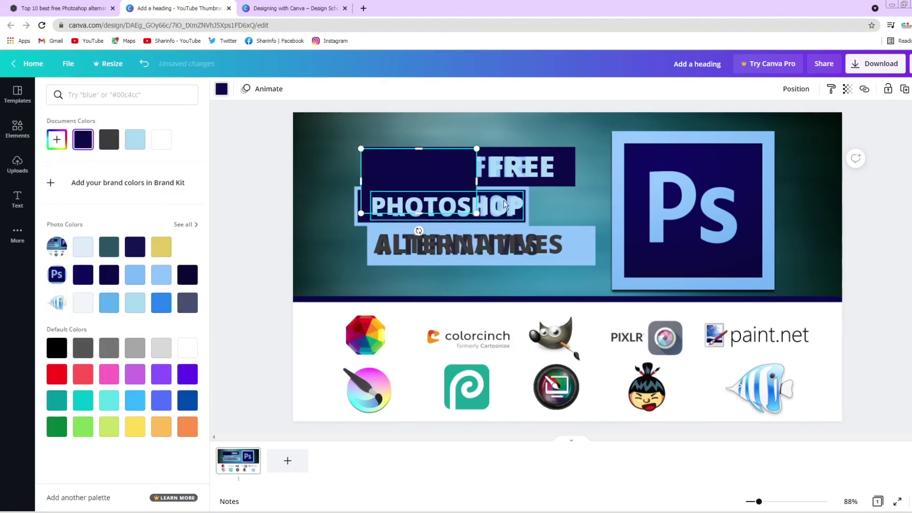
right_click(427, 179)
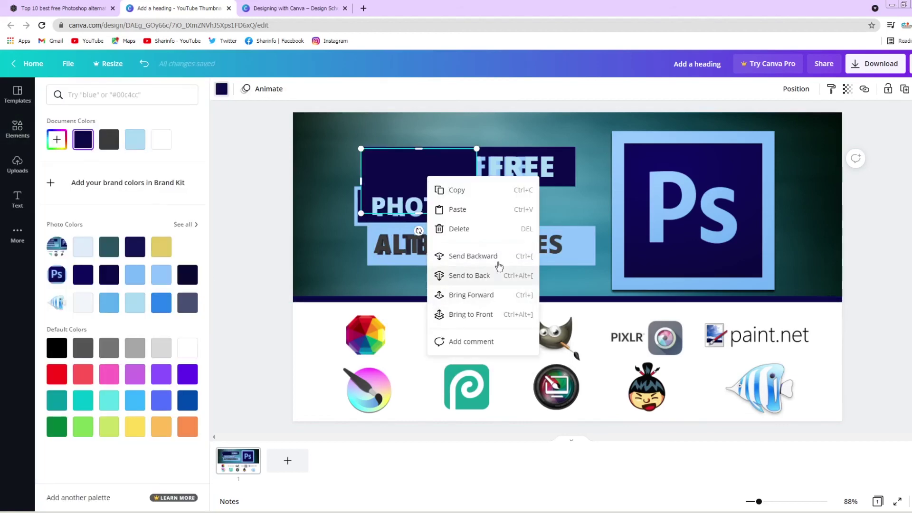
left_click(499, 264)
left_click_drag(471, 156, 471, 147)
Fit a copy of the navy bar over the "PHOTOSHOP" title line and fill it with light blue
left_click(373, 206)
left_click(374, 205)
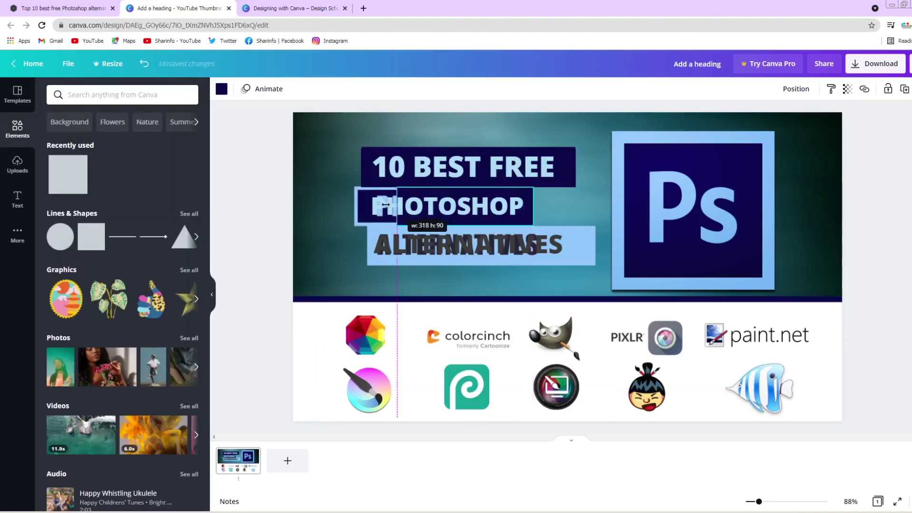
left_click(221, 89)
left_click(135, 139)
left_click(570, 204)
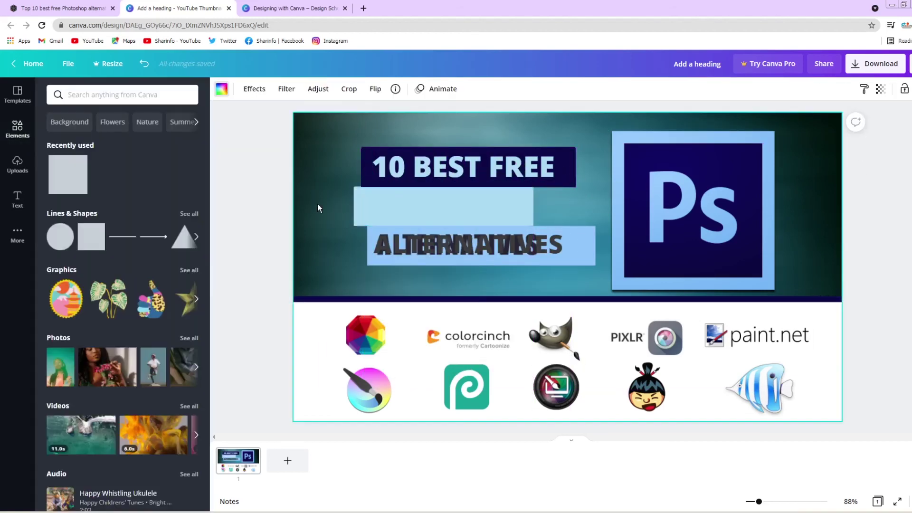
Place a smaller dark navy rectangle inside the light blue bar and send it behind the "PHOTOSHOP" text
left_click(522, 216)
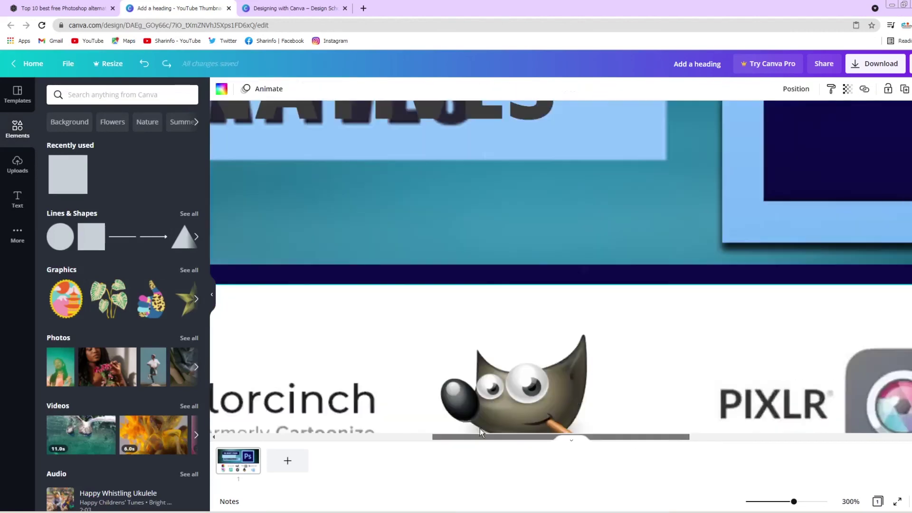
right_click(568, 265)
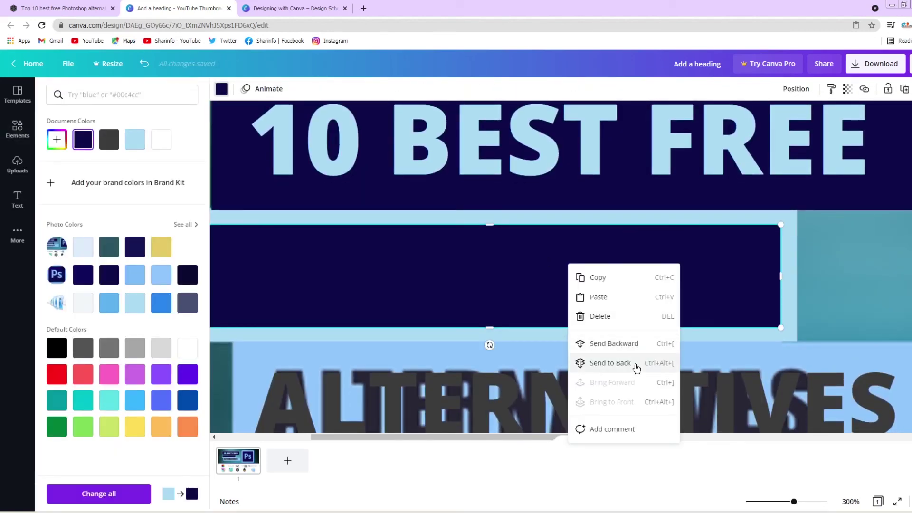
left_click(610, 363)
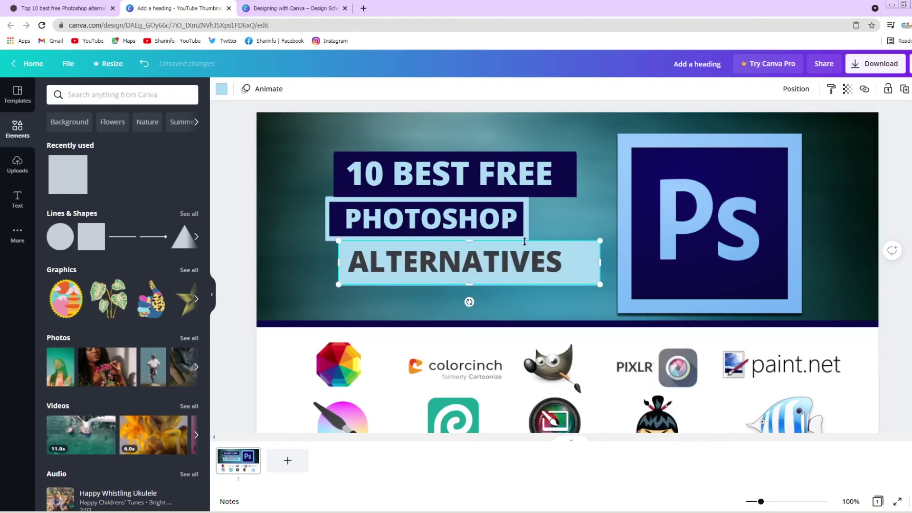
Replace the page background with the uploaded starry teal image and set its blur to 80
left_click(17, 164)
left_click_drag(161, 154, 299, 139)
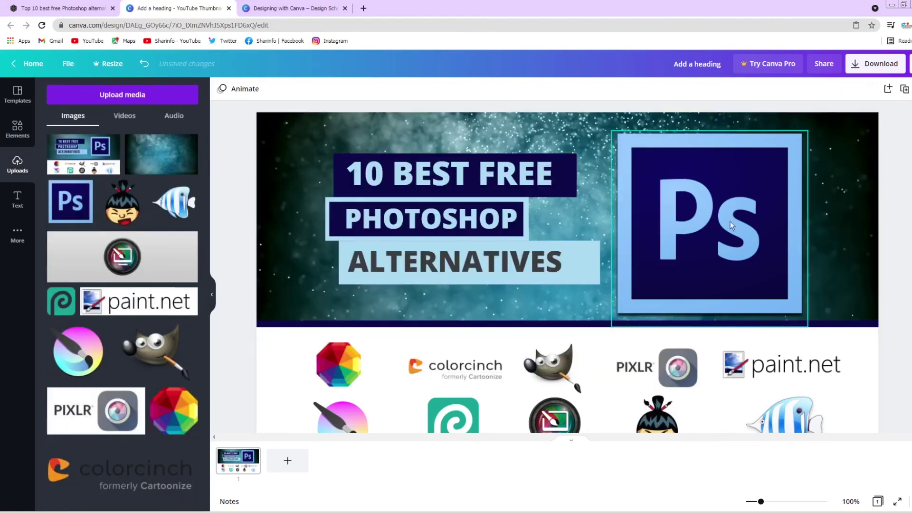
left_click(271, 119)
left_click(261, 93)
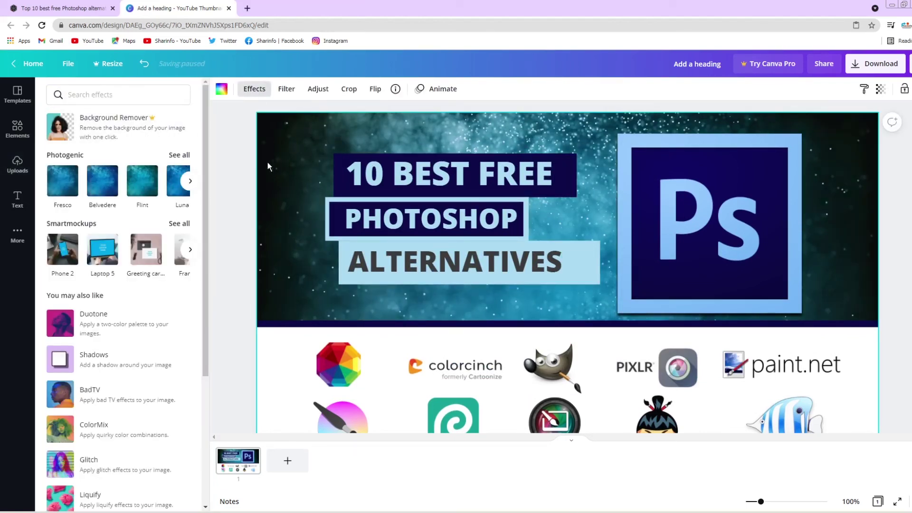
left_click(327, 95)
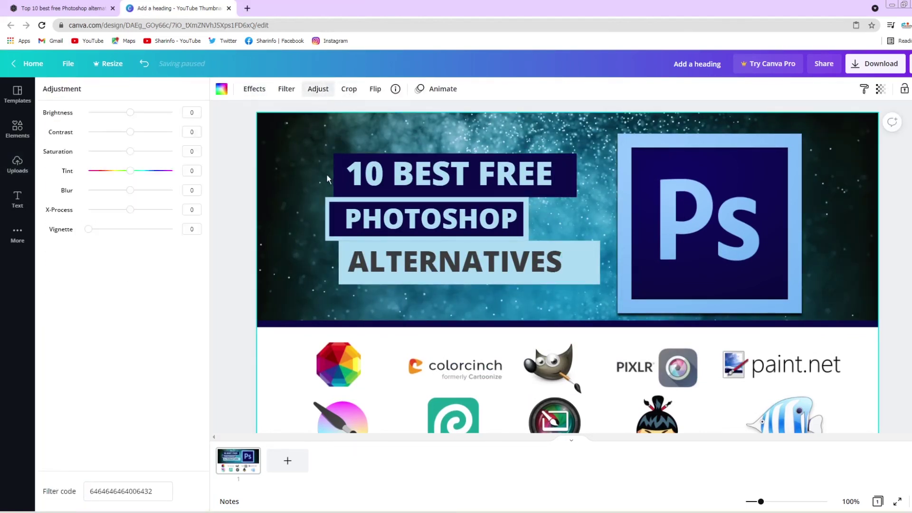
left_click_drag(135, 193, 164, 192)
left_click(571, 443)
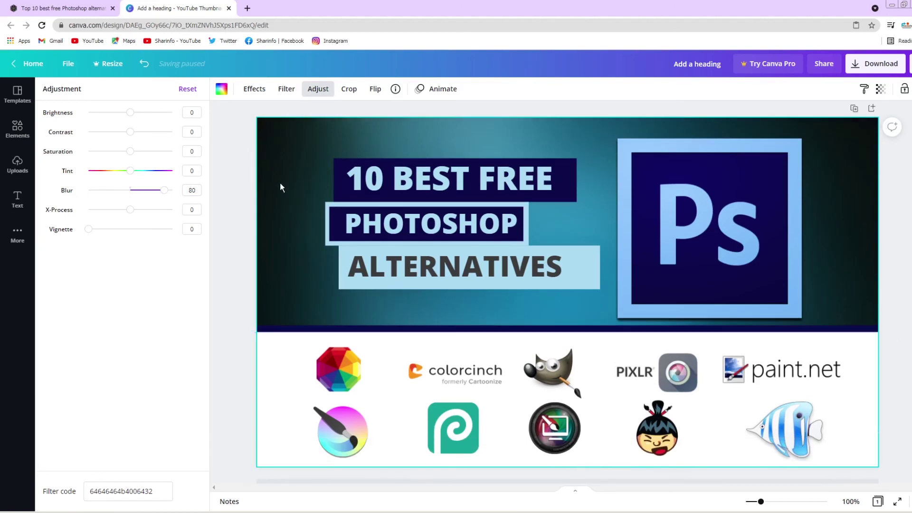
Shrink the "10 BEST FREE" and "PHOTOSHOP" texts to fit better inside their bars
left_click(377, 169)
left_click_drag(555, 197, 534, 198)
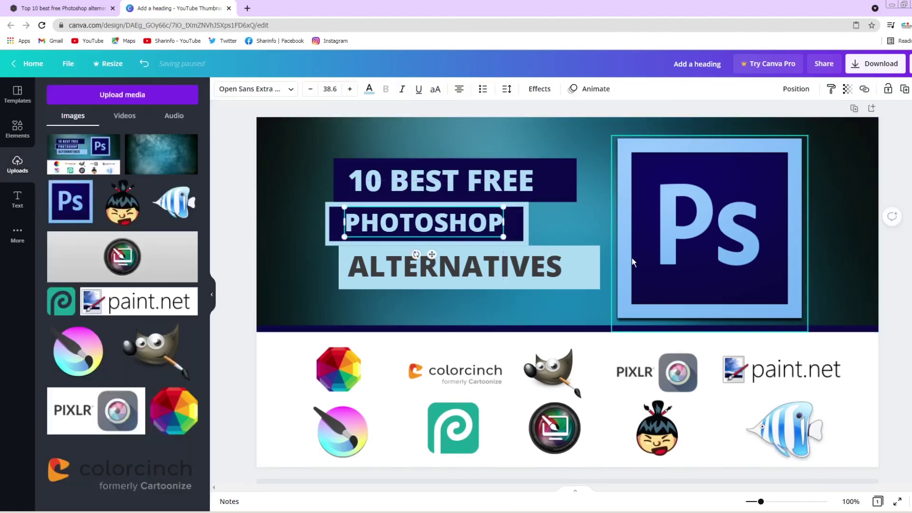
Try to move the Ps logo partly off the page, and undo the move
left_click(666, 250)
left_click_drag(666, 249, 767, 235)
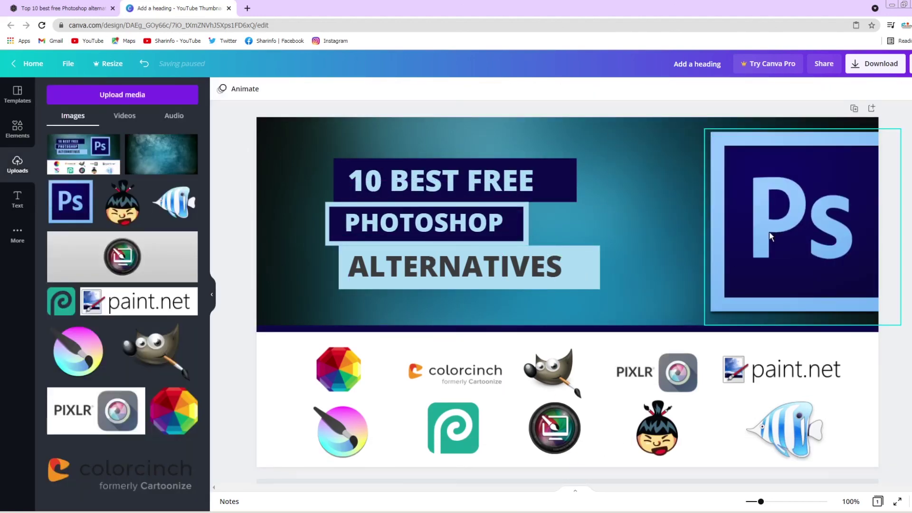
key("ctrl+z")
Look through the design's file options and the download settings for file type and size
left_click(72, 64)
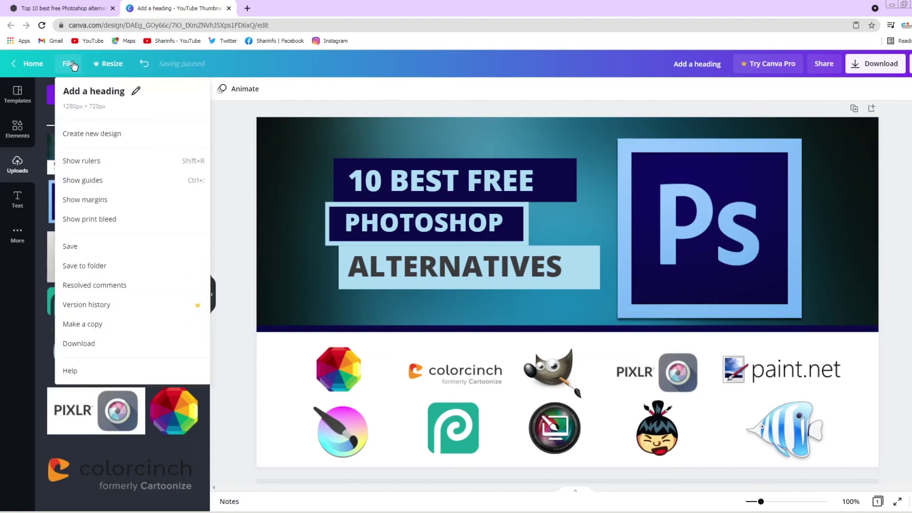
left_click(129, 257)
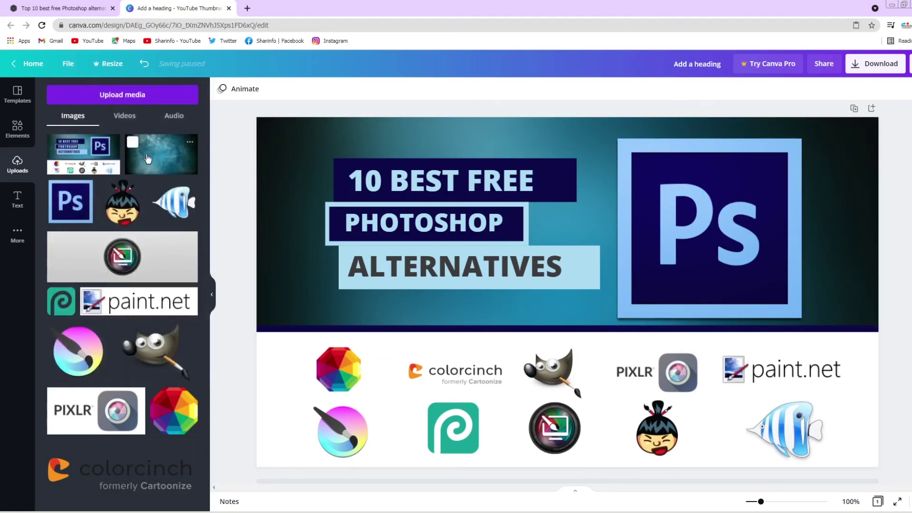
left_click(68, 63)
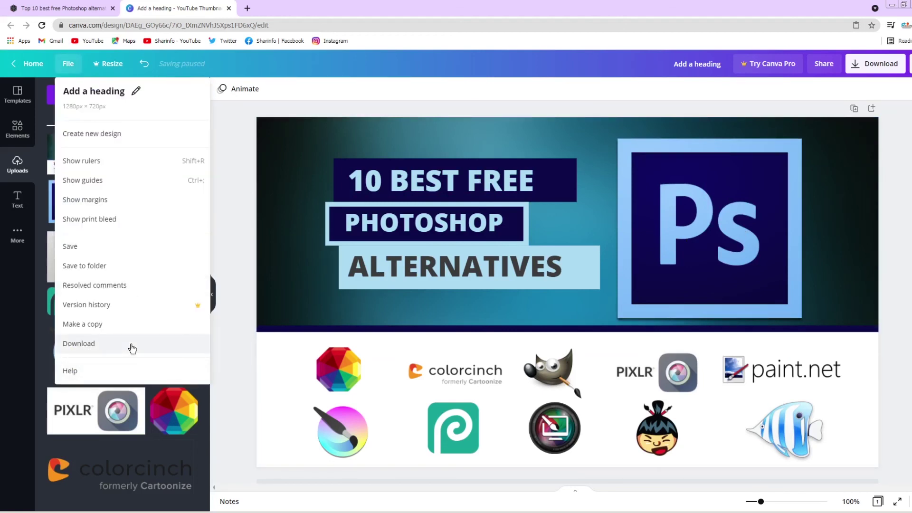
left_click(133, 348)
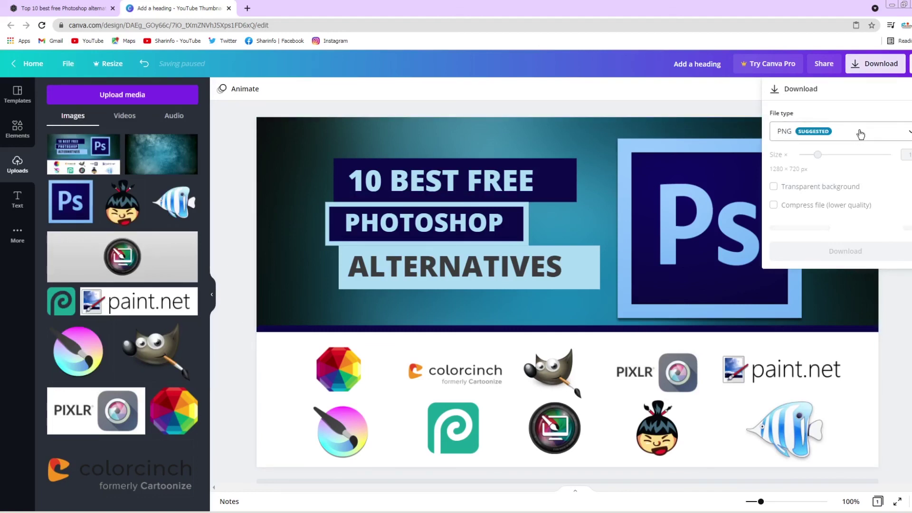
left_click(861, 134)
scroll(856, 205, "down", 1)
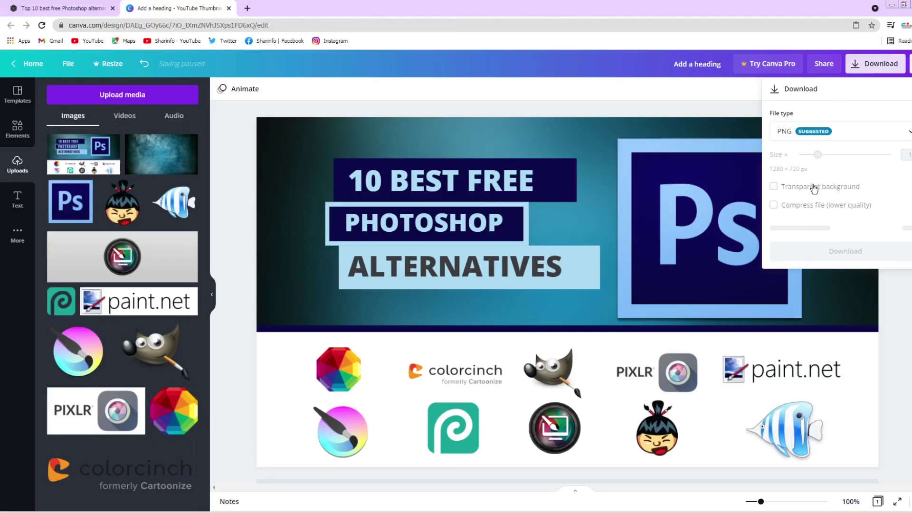
left_click(803, 156)
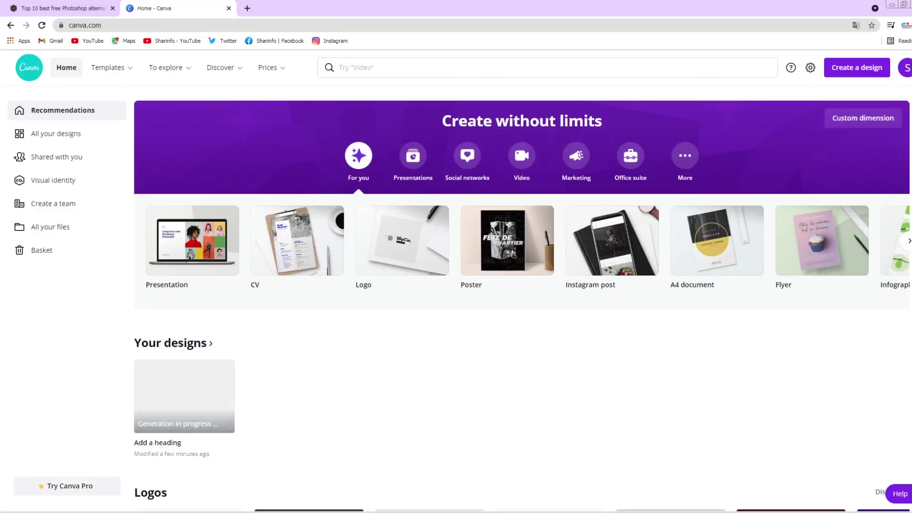
Browse the home page's template categories and review the pricing of the Pro and Business plans
scroll(393, 262, "down", 10)
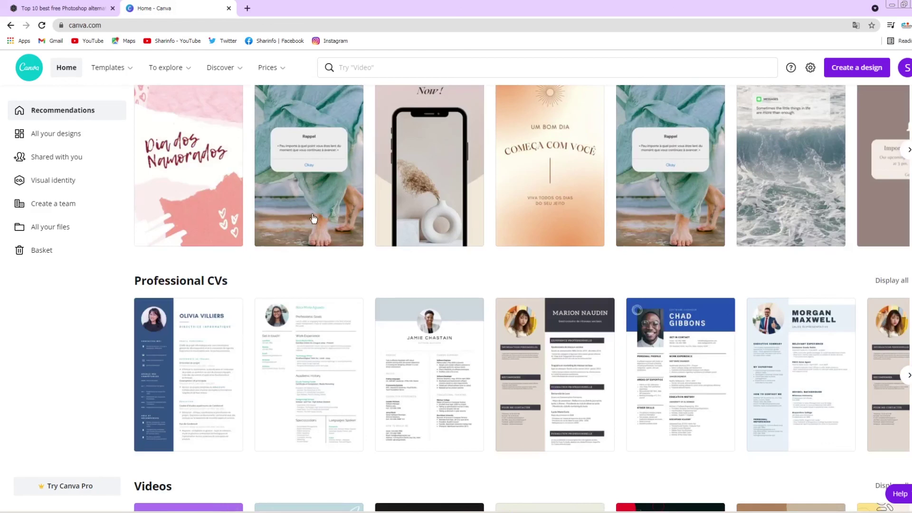
left_click(282, 69)
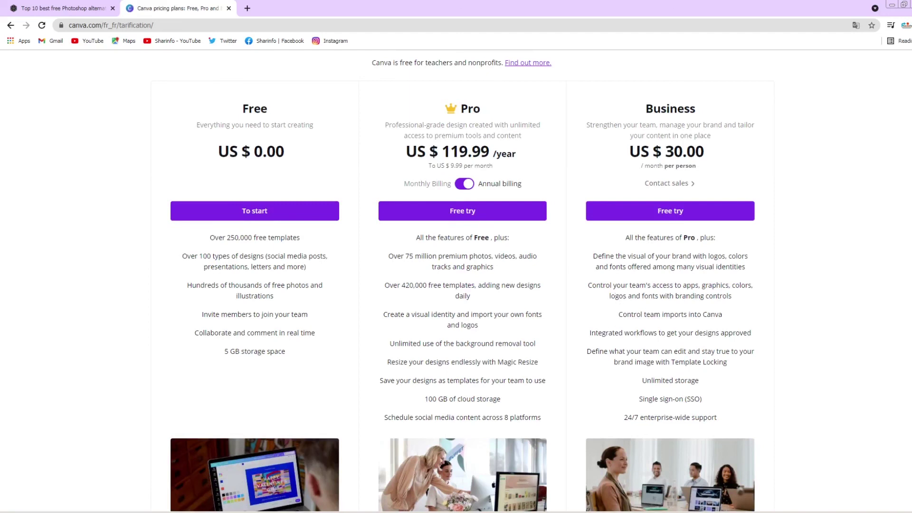
left_click_drag(407, 153, 524, 153)
left_click(628, 153)
left_click_drag(628, 153, 646, 164)
left_click(689, 167)
left_click(656, 154)
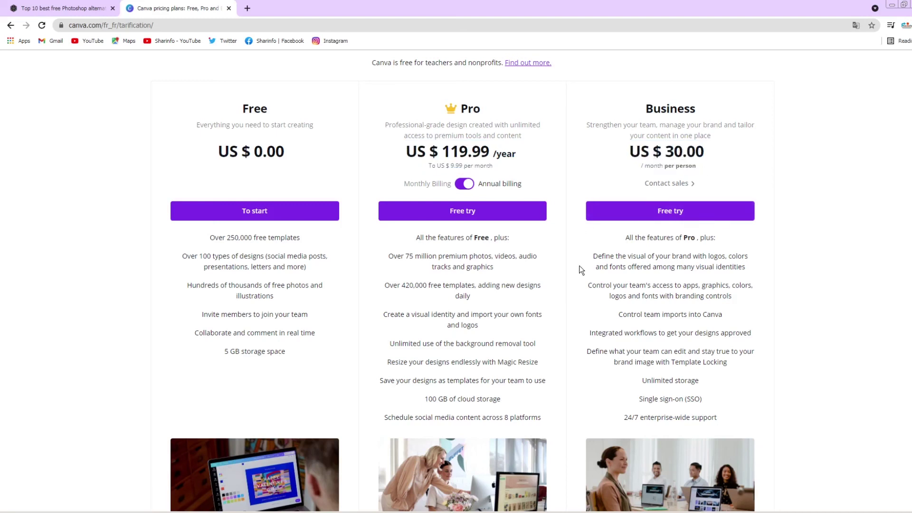